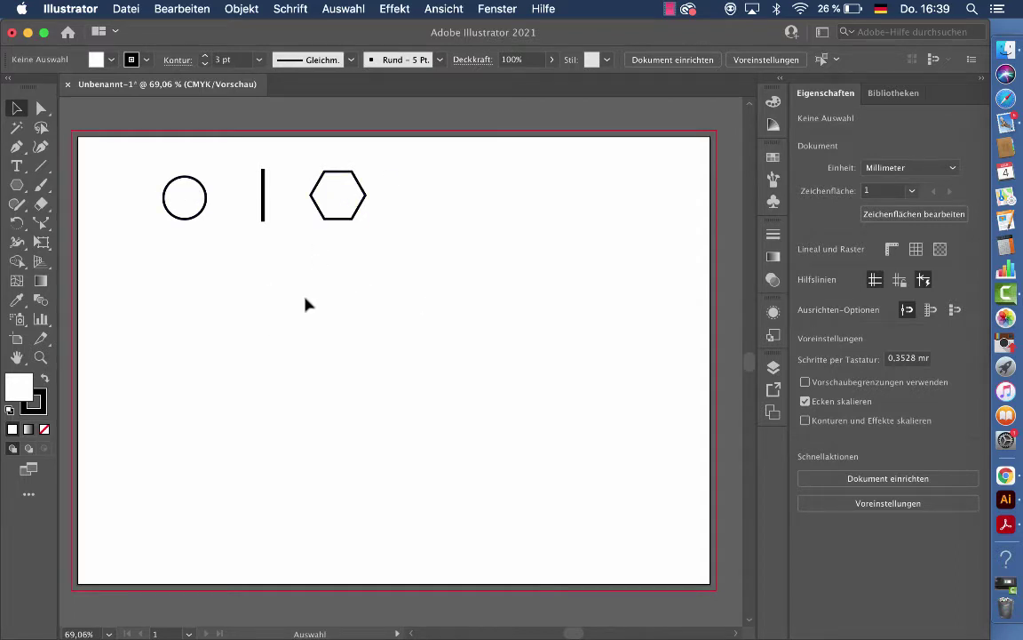
Lengthen the vertical line between circle and hexagon downward to about 40 mm.
{"action": "left_click", "coordinate": [264, 198]}
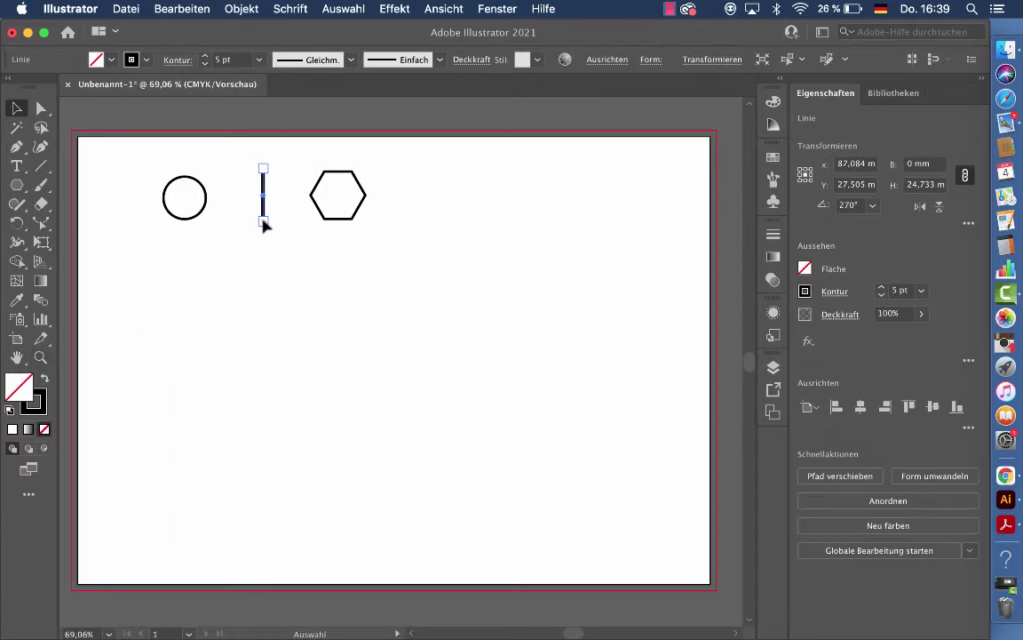
{"action": "left_click_drag", "start_coordinate": [263, 221], "coordinate": [263, 254]}
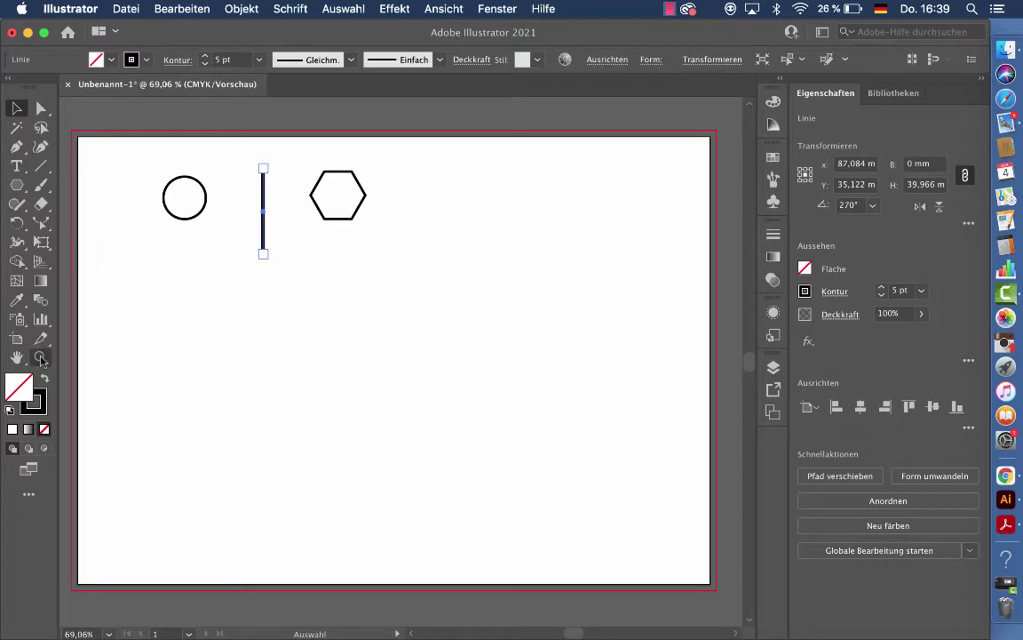
{"action": "key", "text": "z"}
{"action": "left_click_drag", "start_coordinate": [207, 150], "coordinate": [313, 265]}
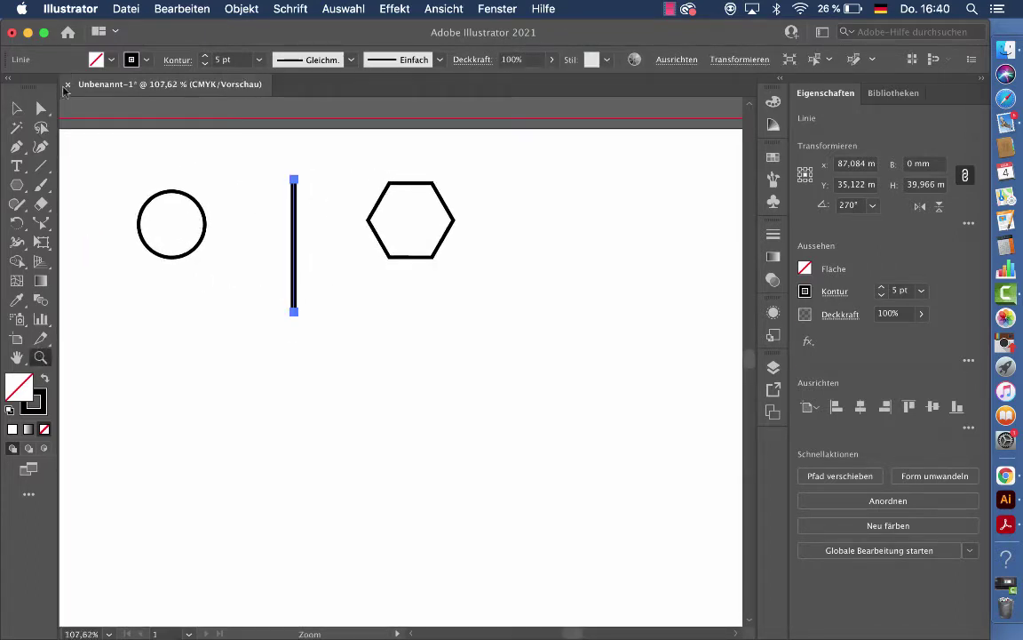
Turn the line into the 'Neues Muster' pattern swatch with Objekt > Muster > Erstellen.
{"action": "left_click", "coordinate": [240, 8]}
{"action": "mouse_move", "coordinate": [253, 396]}
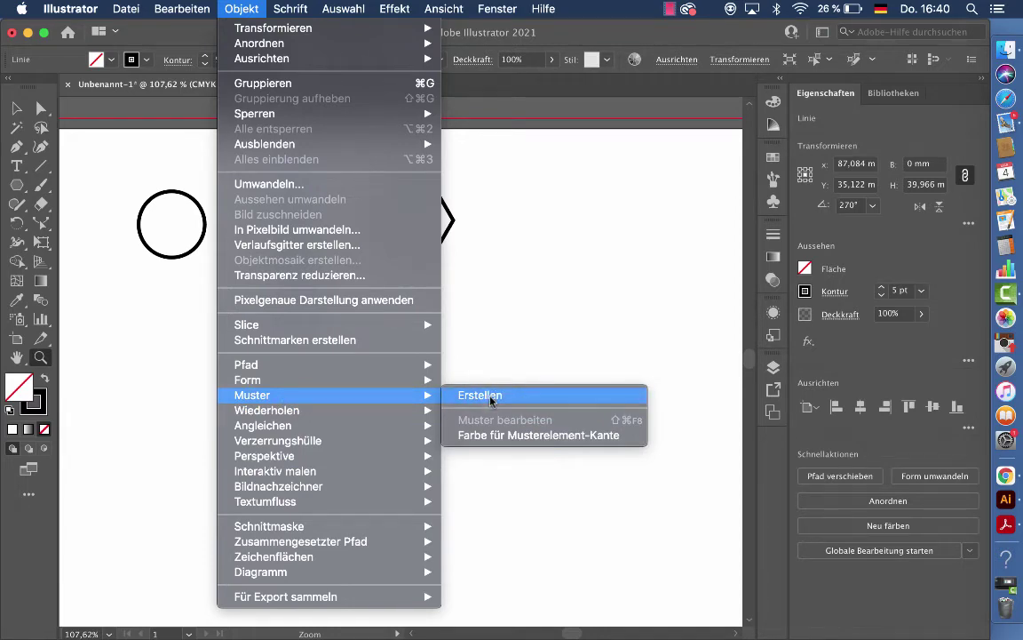
{"action": "left_click", "coordinate": [491, 397]}
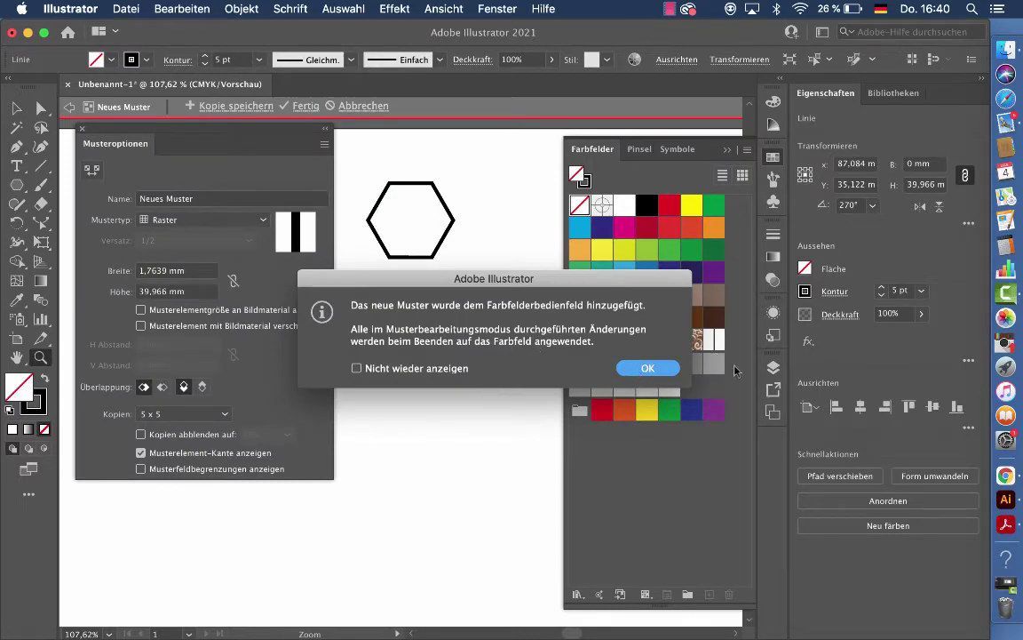
{"action": "left_click", "coordinate": [648, 366]}
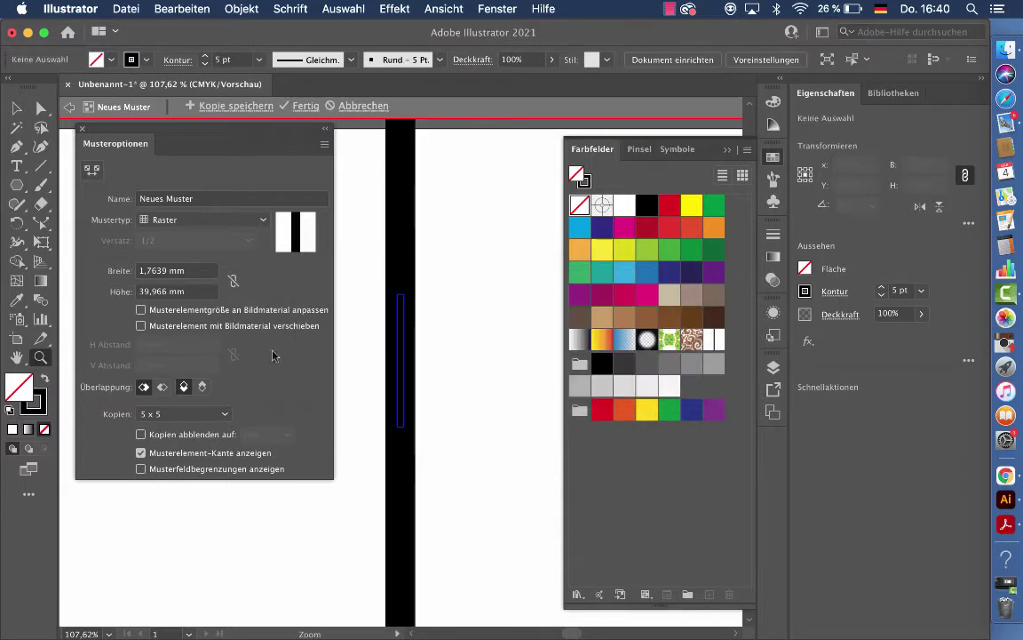
Resize the pattern tile to about 20 × 35.7 mm with the Musterelement-Werkzeug.
{"action": "left_click_drag", "start_coordinate": [200, 135], "coordinate": [199, 209]}
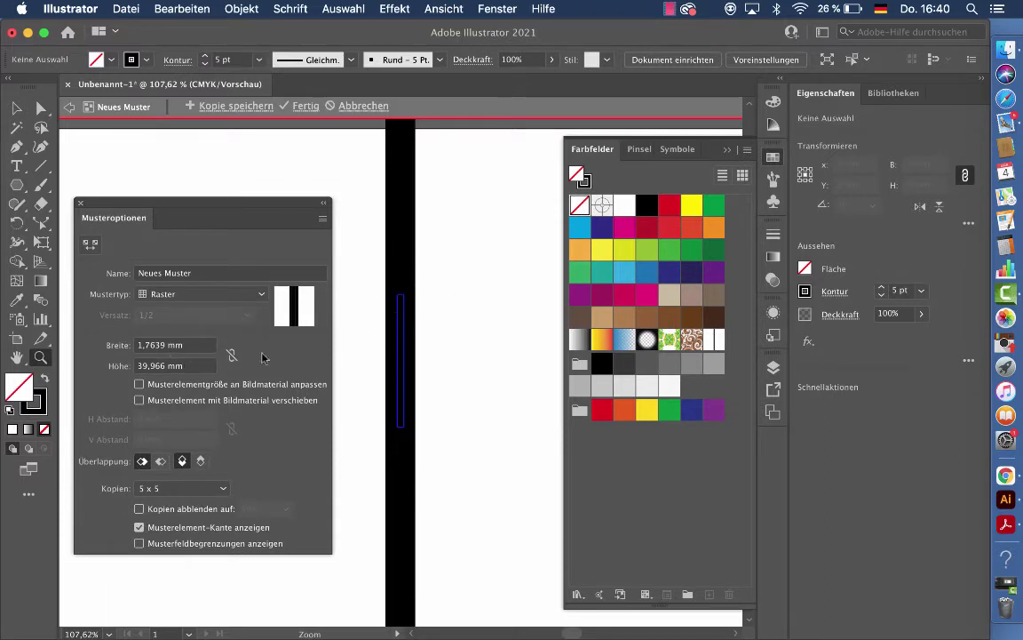
{"action": "left_click", "coordinate": [94, 246]}
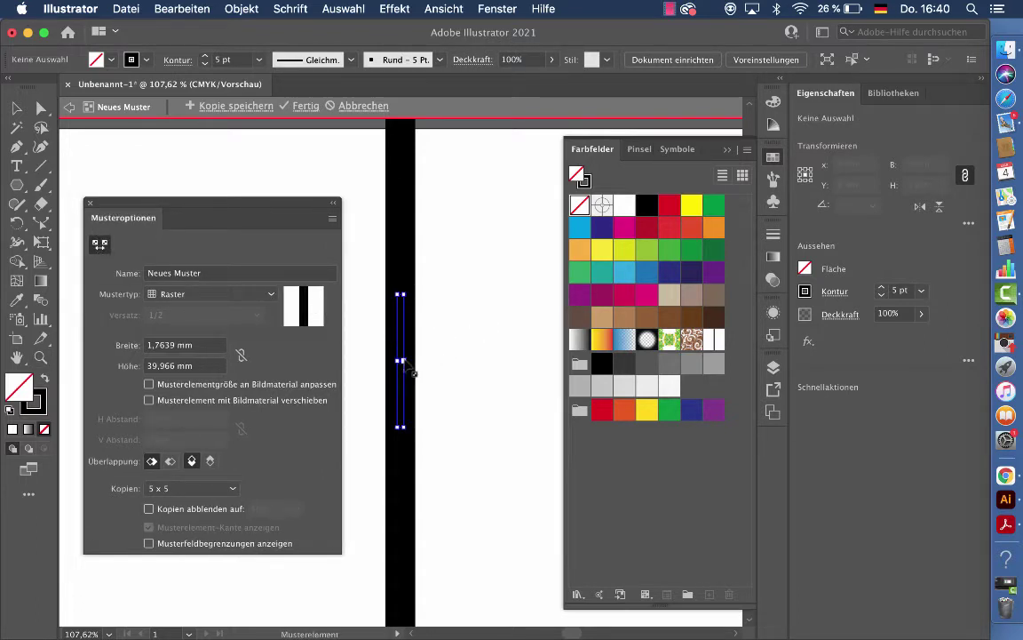
{"action": "mouse_move", "coordinate": [404, 360]}
{"action": "left_mouse_down"}
{"action": "mouse_move", "coordinate": [437, 360]}
{"action": "mouse_move", "coordinate": [370, 362]}
{"action": "left_mouse_up"}
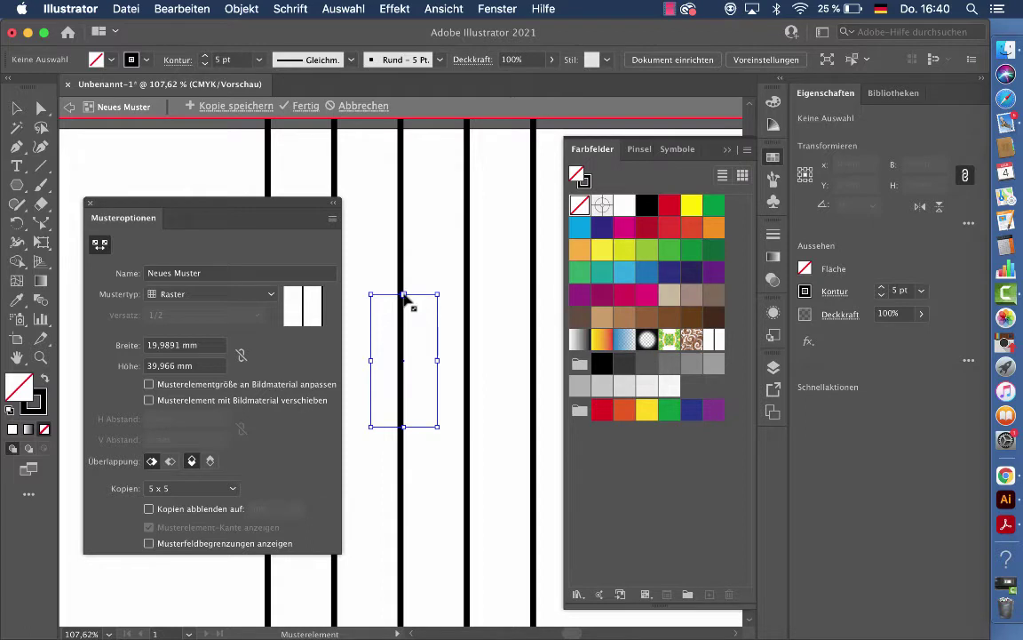
{"action": "left_click_drag", "start_coordinate": [404, 296], "coordinate": [403, 310]}
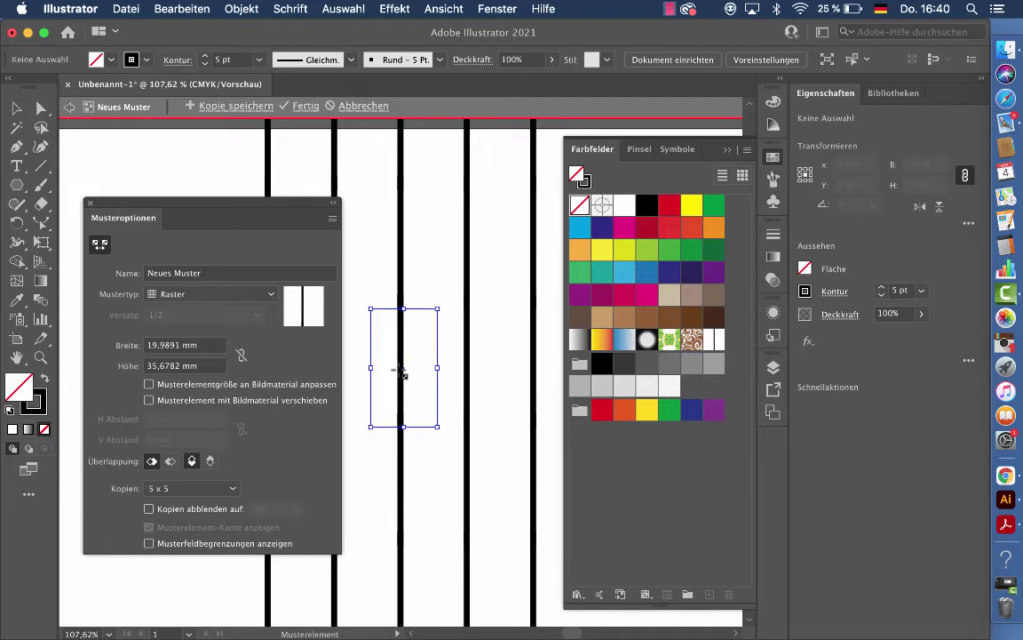
{"action": "left_click_drag", "start_coordinate": [276, 206], "coordinate": [252, 262]}
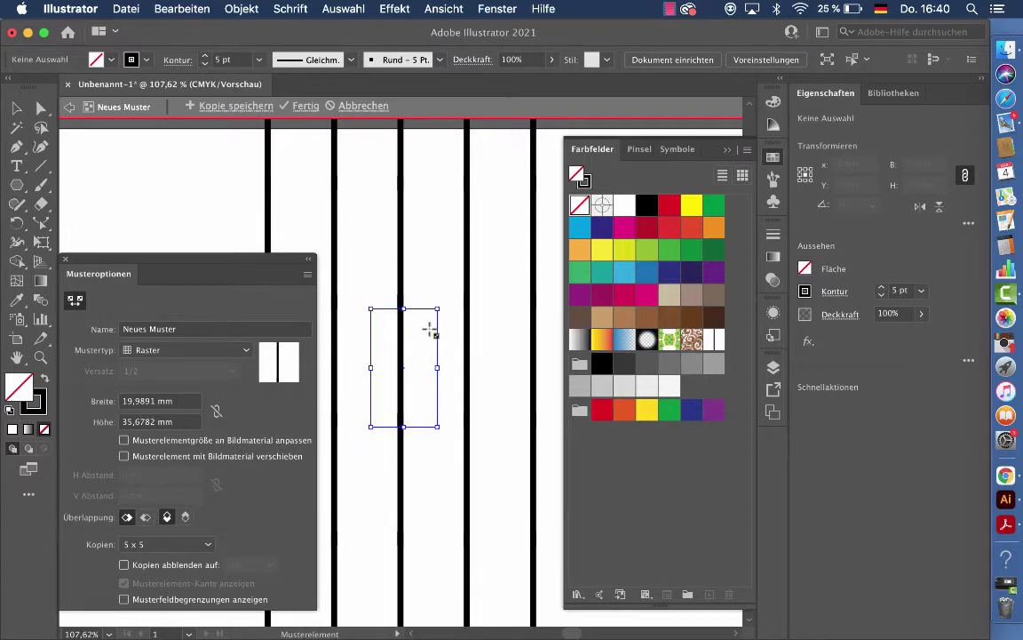
Select the line and set the pattern preview to 7 x 7 copies.
{"action": "left_click", "coordinate": [16, 107]}
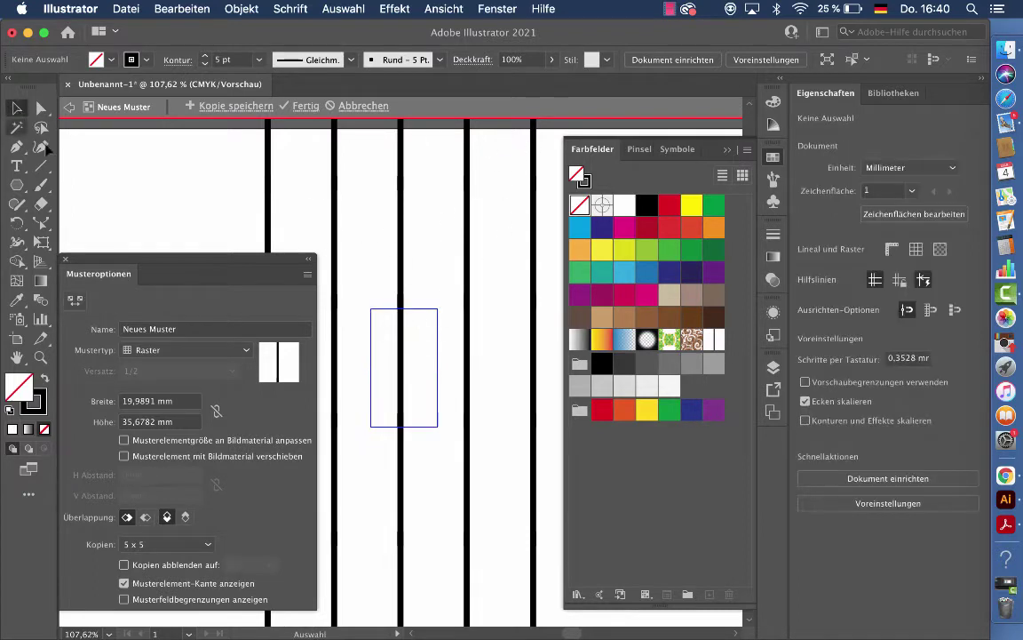
{"action": "left_click", "coordinate": [401, 360]}
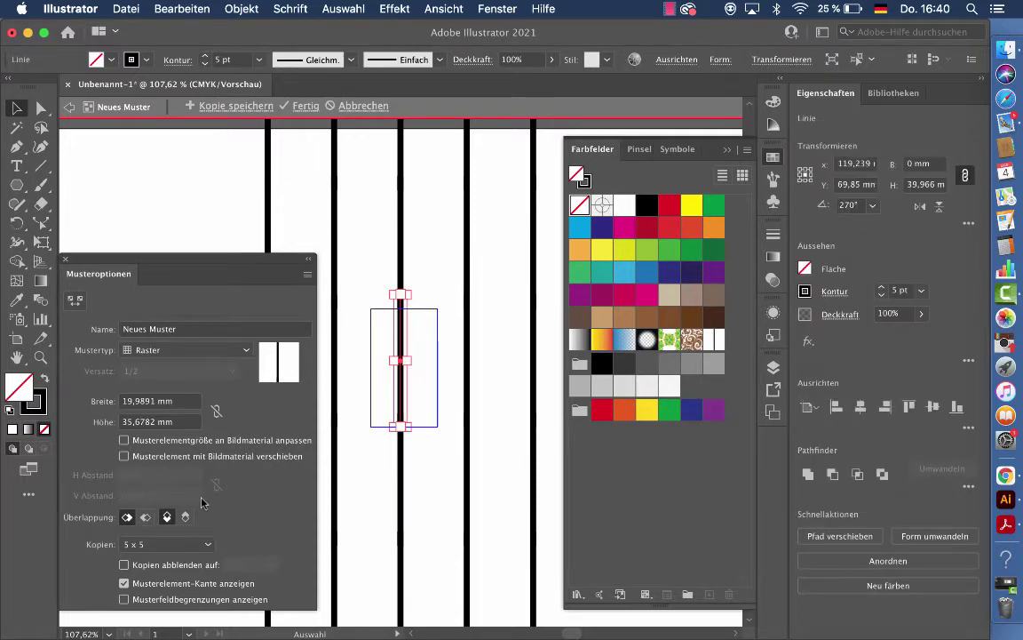
{"action": "left_click", "coordinate": [164, 544]}
{"action": "left_click", "coordinate": [160, 315]}
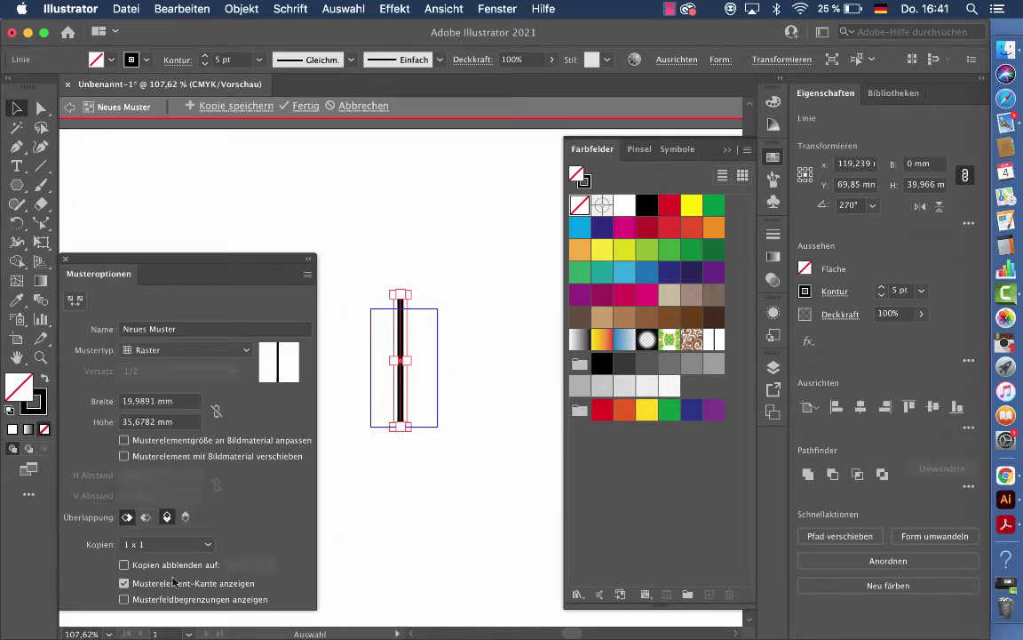
{"action": "left_click", "coordinate": [155, 543]}
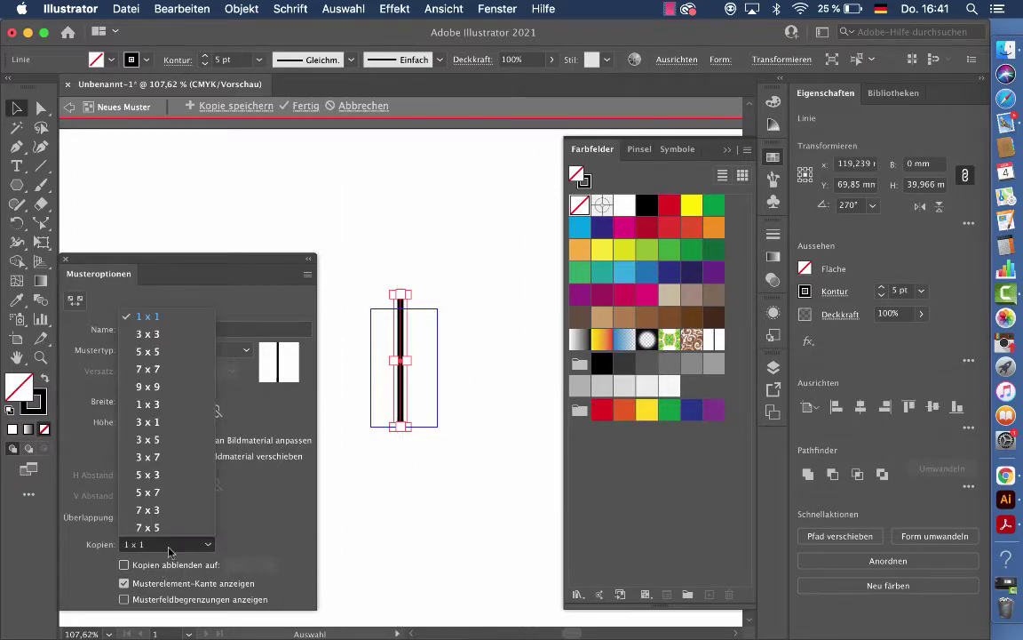
{"action": "left_click", "coordinate": [160, 373]}
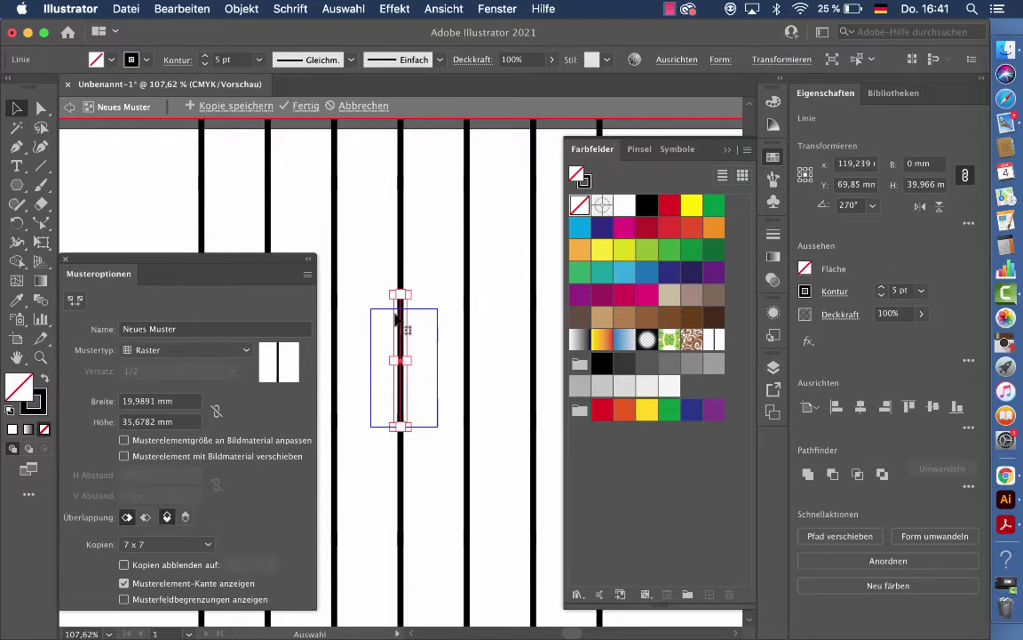
{"action": "left_click", "coordinate": [75, 300]}
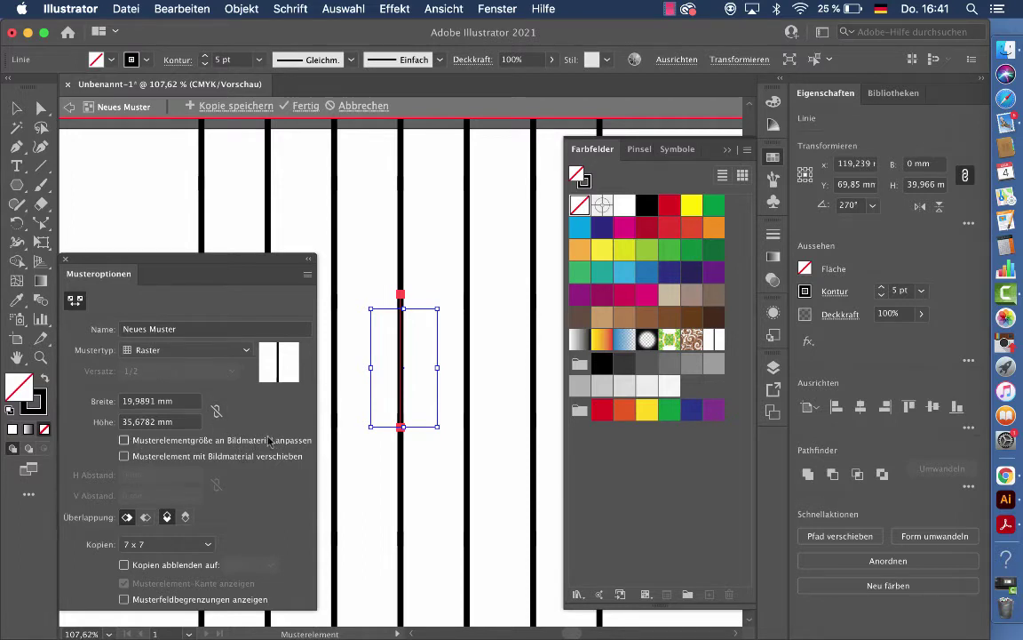
Set the pattern tile width to 4 mm, keeping its 39.966 mm height.
{"action": "left_click", "coordinate": [125, 441]}
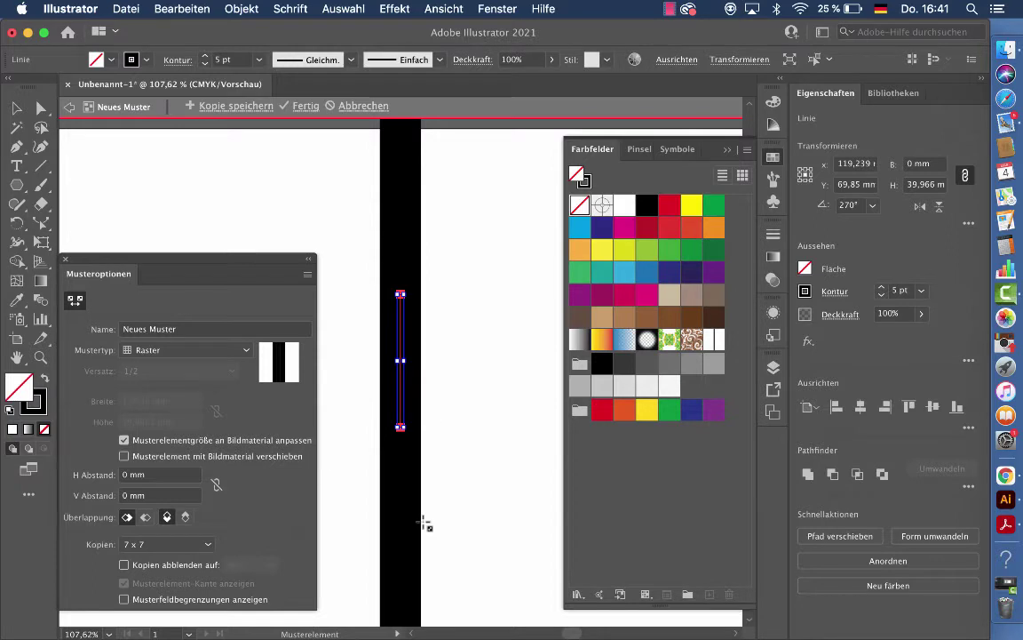
{"action": "left_click", "coordinate": [124, 441]}
{"action": "left_click", "coordinate": [177, 401]}
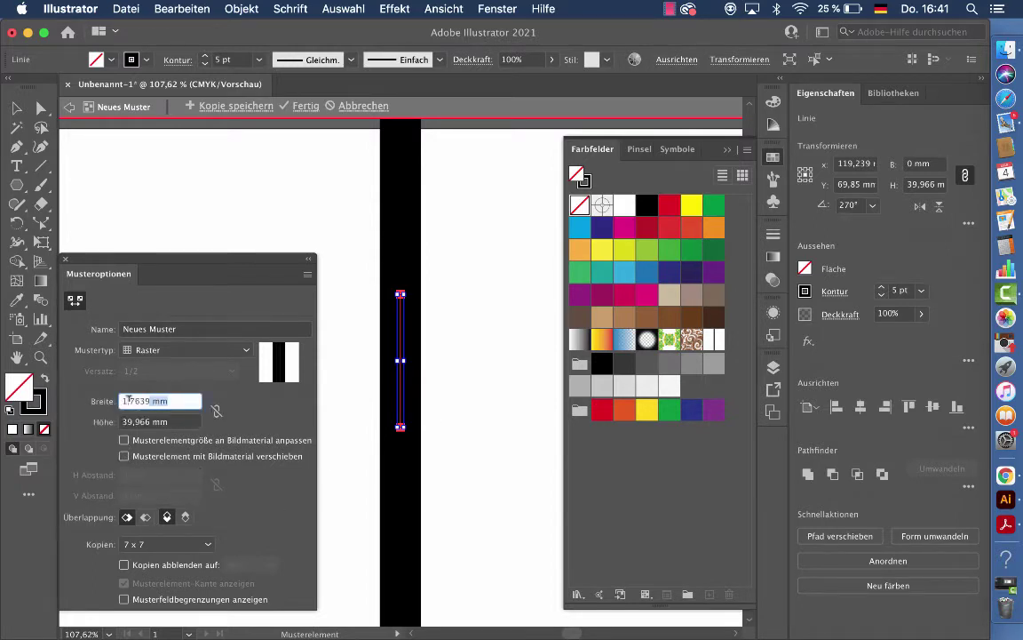
{"action": "type", "text": "2"}
{"action": "key", "text": "Return"}
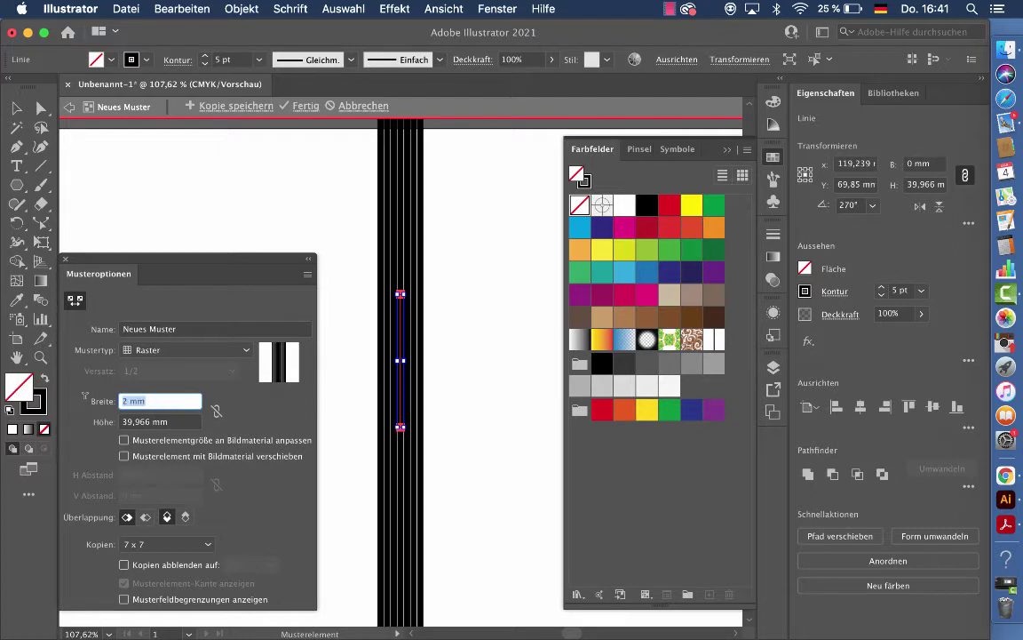
{"action": "type", "text": "3"}
{"action": "key", "text": "Return"}
{"action": "key", "text": "Up"}
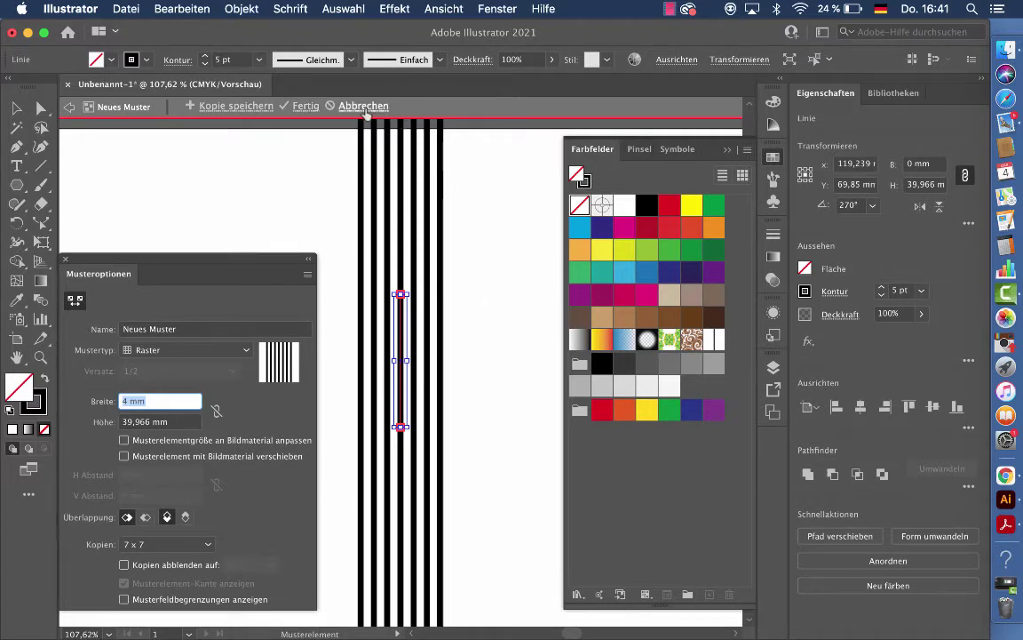
Save a copy of the 4 mm stripe pattern as the swatch 'Streifen 1'.
{"action": "left_click", "coordinate": [207, 105]}
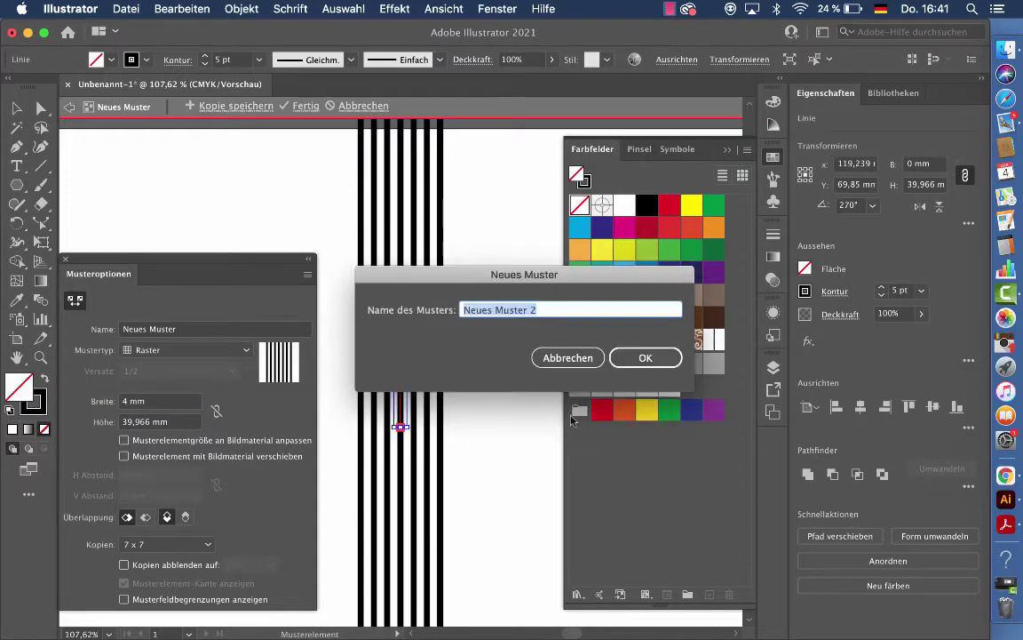
{"action": "type", "text": "S"}
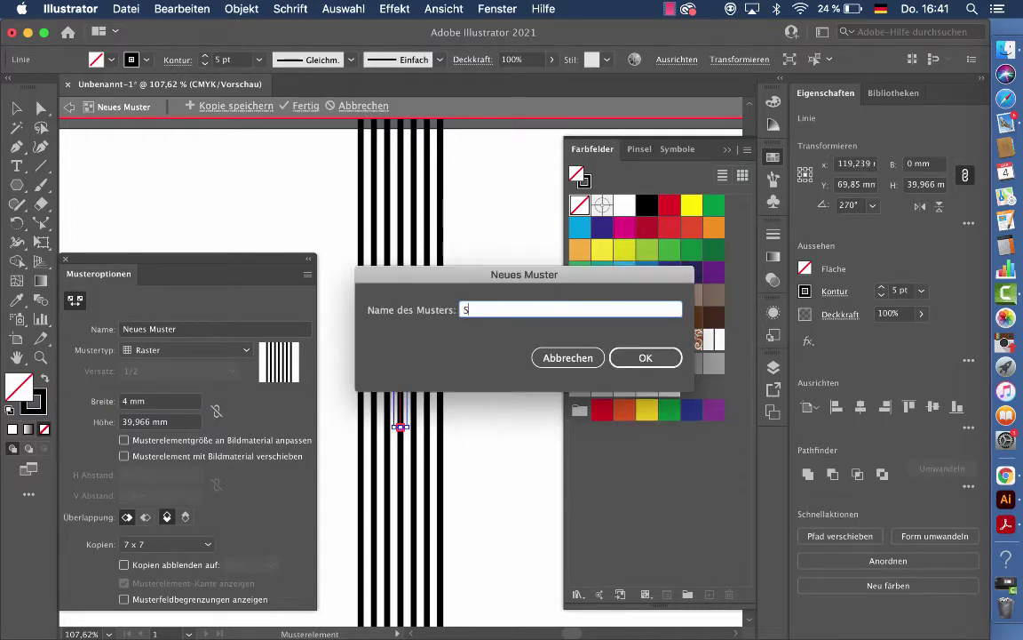
{"action": "type", "text": "treifen"}
{"action": "type", "text": " 1"}
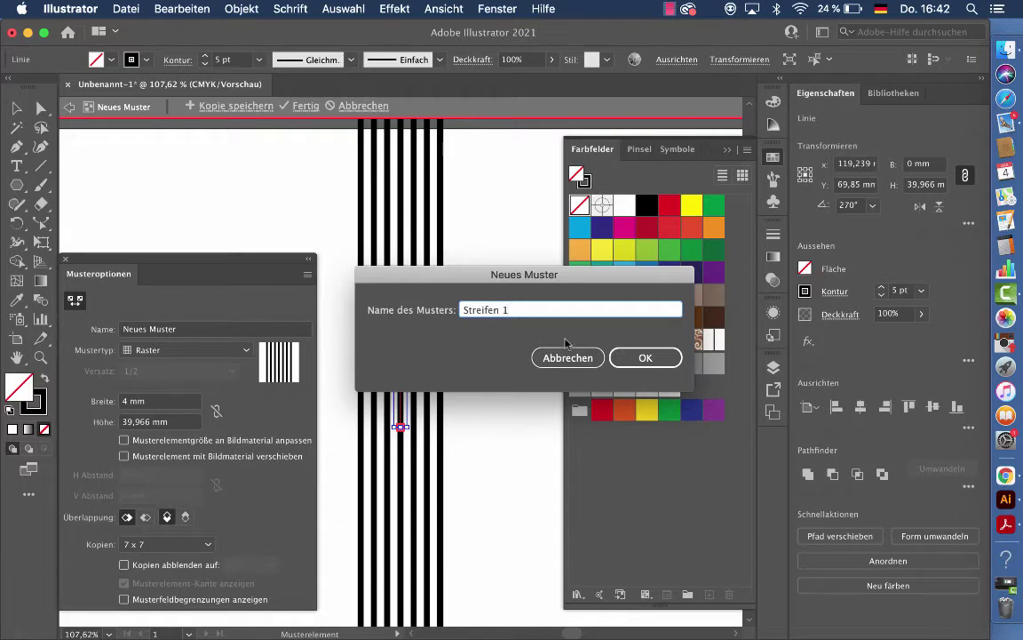
{"action": "key", "text": "Return"}
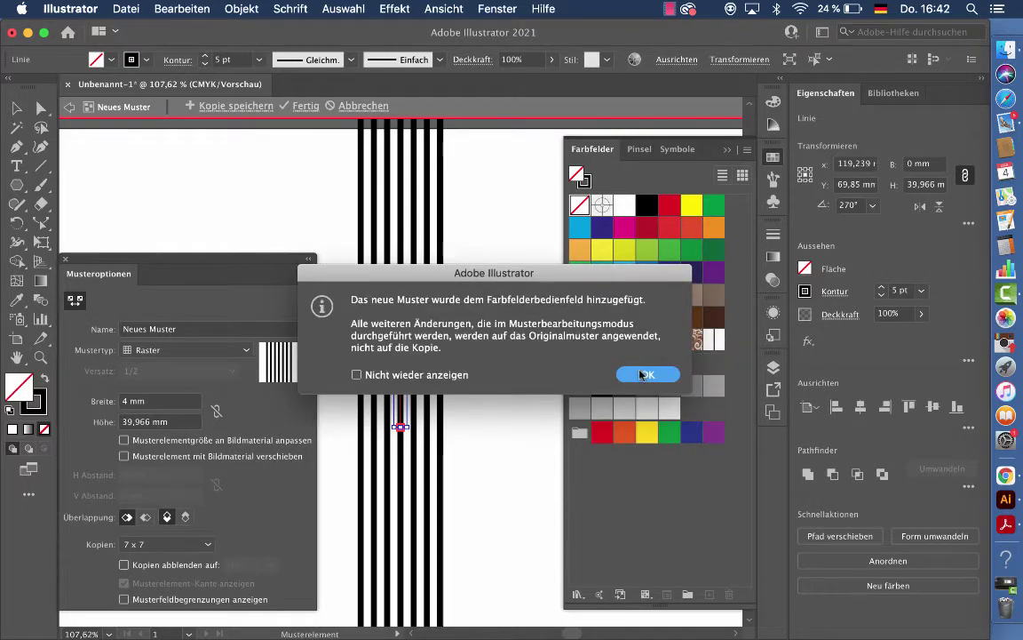
{"action": "left_click", "coordinate": [643, 374]}
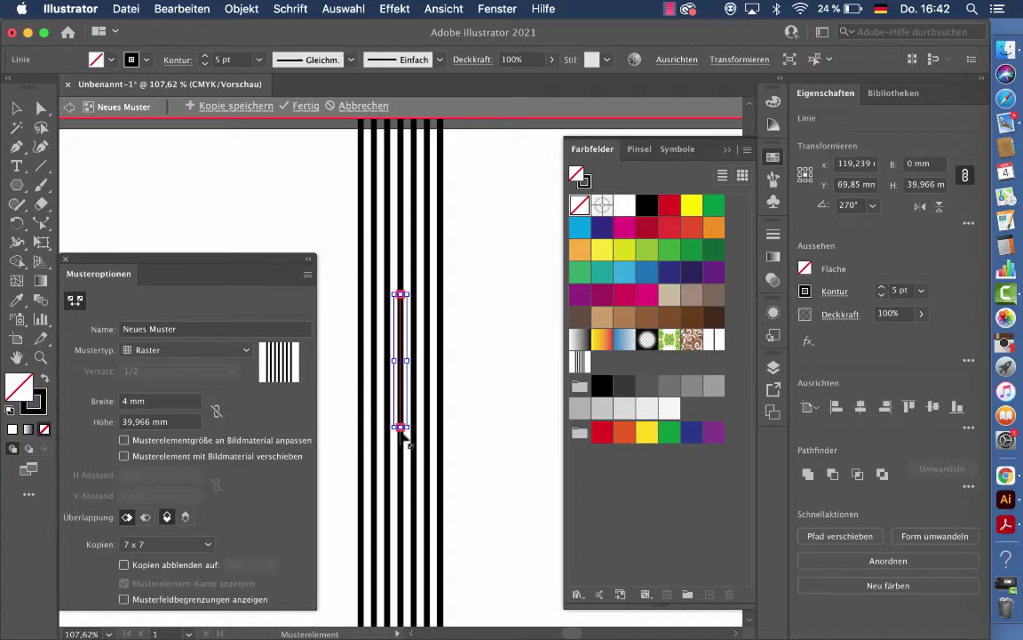
Thin the line's stroke to 2 pt and reduce the tile width to 2 mm.
{"action": "left_click", "coordinate": [257, 60]}
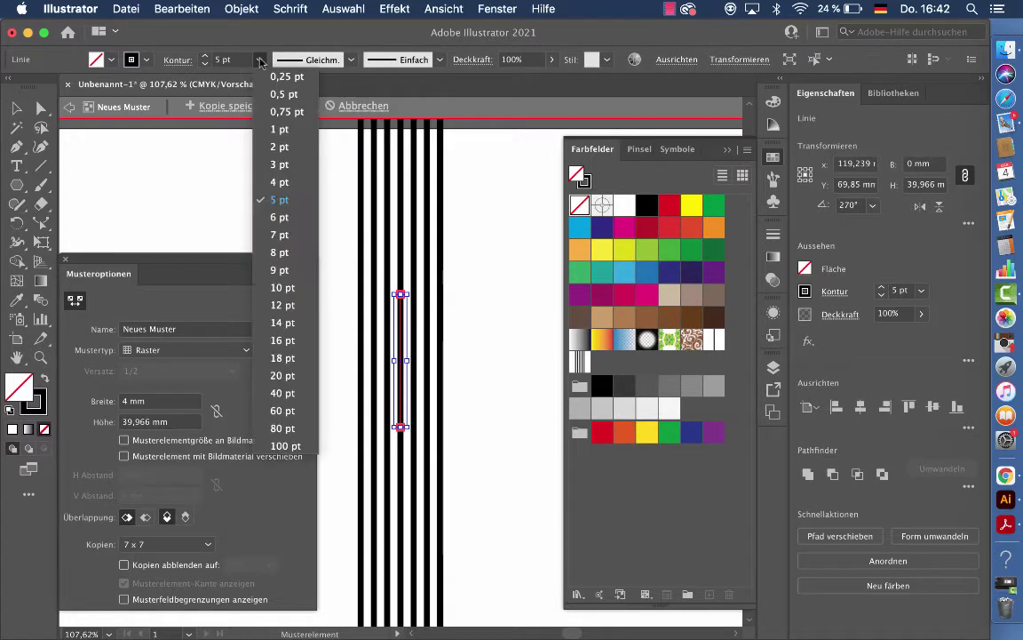
{"action": "left_click", "coordinate": [271, 147]}
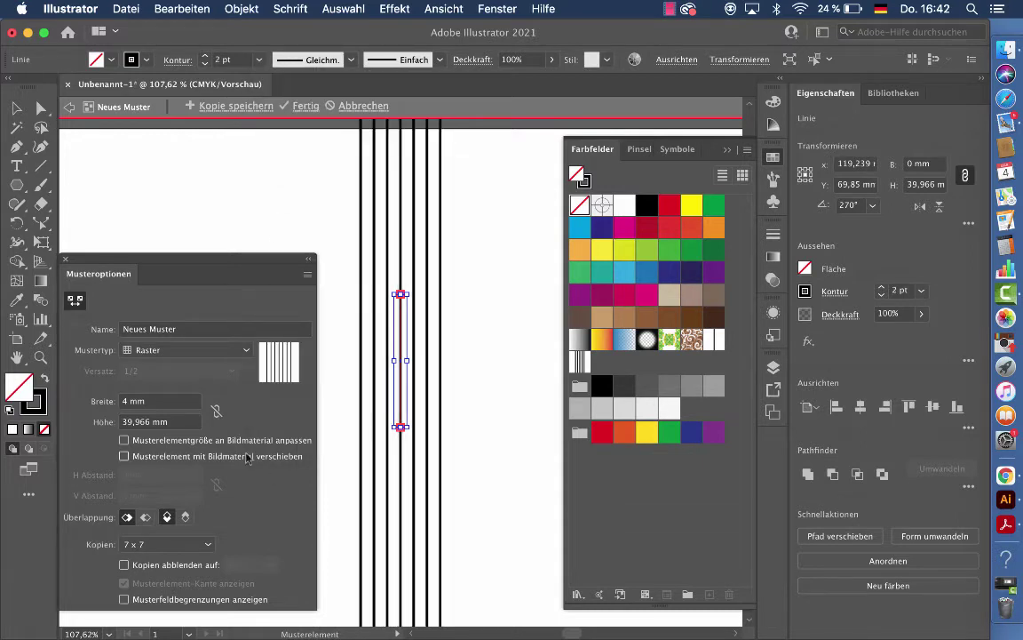
{"action": "left_click", "coordinate": [160, 401]}
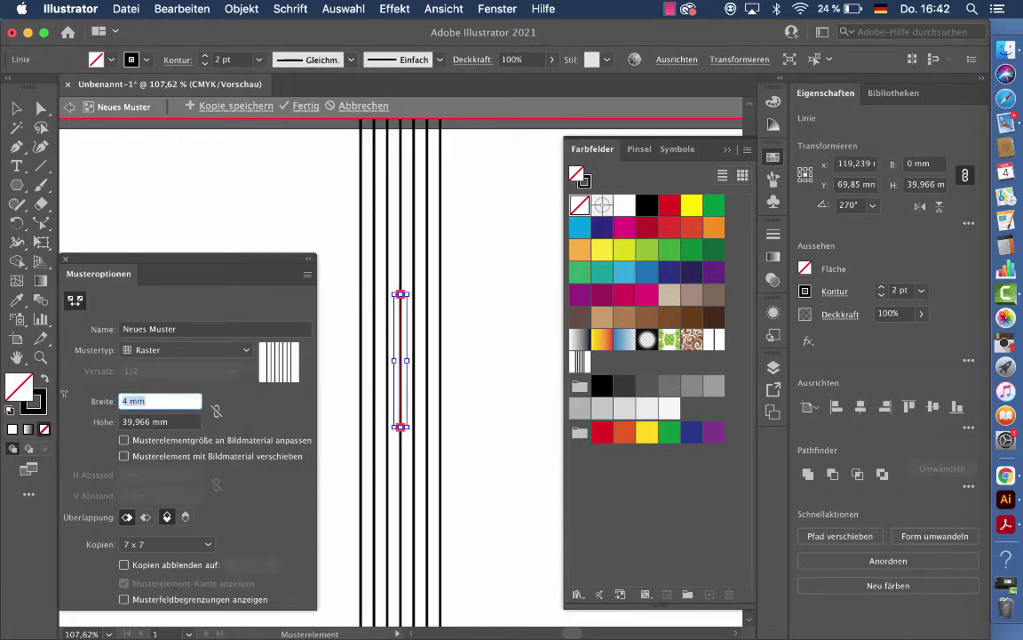
{"action": "key", "text": "Down"}
{"action": "key", "text": "Down"}
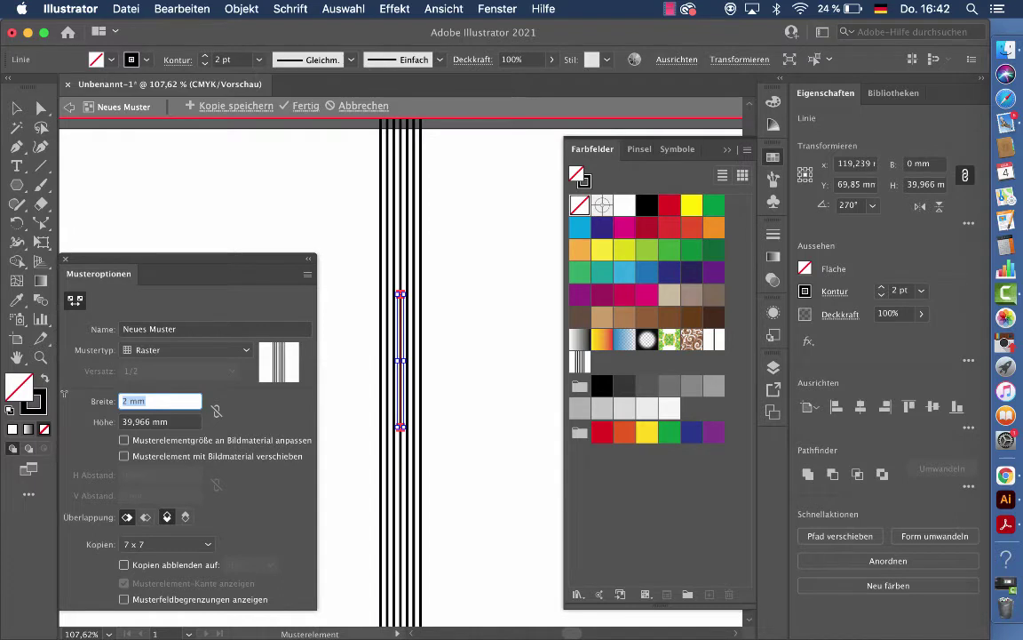
{"action": "key", "text": "Down"}
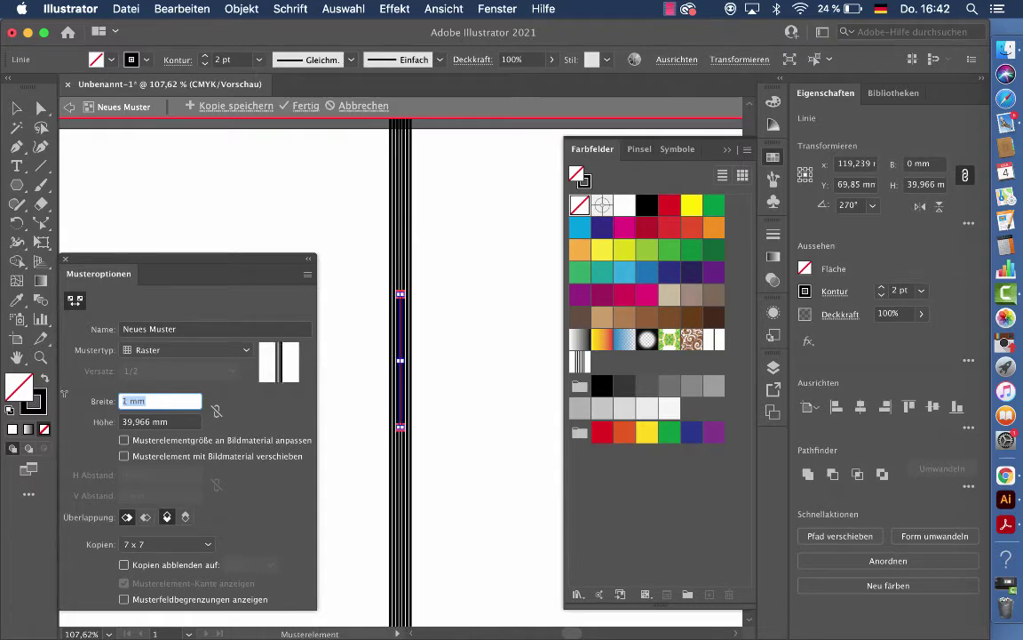
Save this stripe variant as the swatch 'Streifen' and dismiss the notification.
{"action": "left_click", "coordinate": [222, 106]}
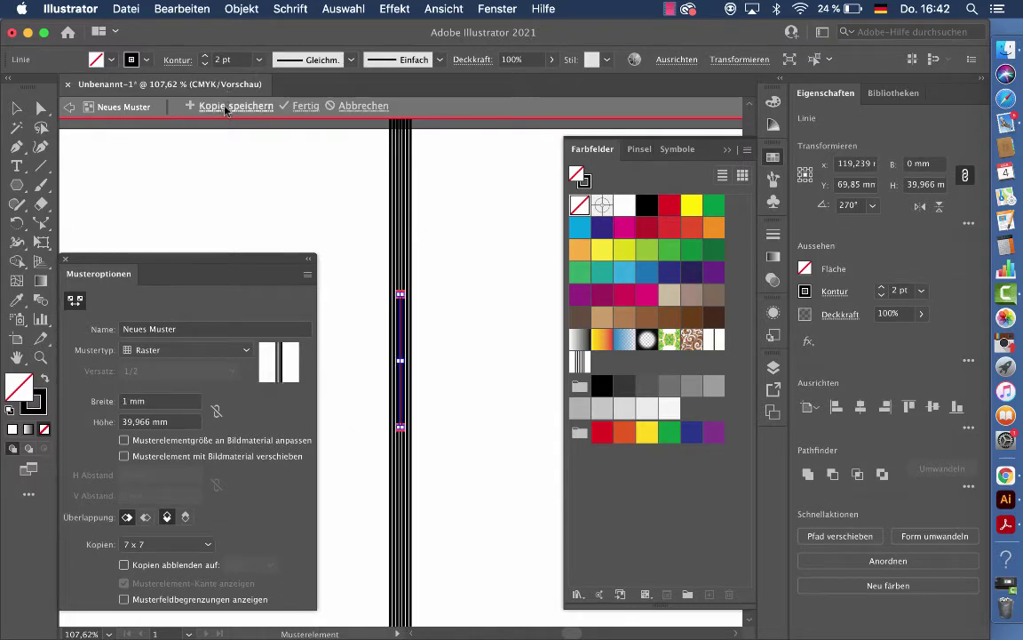
{"action": "type", "text": "Streifen 2"}
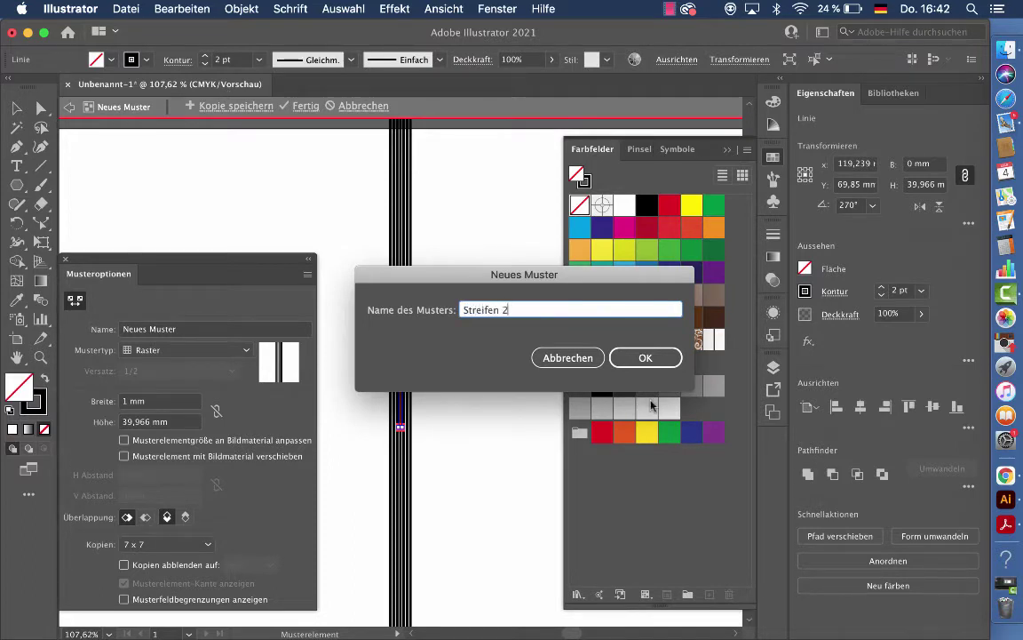
{"action": "left_click", "coordinate": [638, 359]}
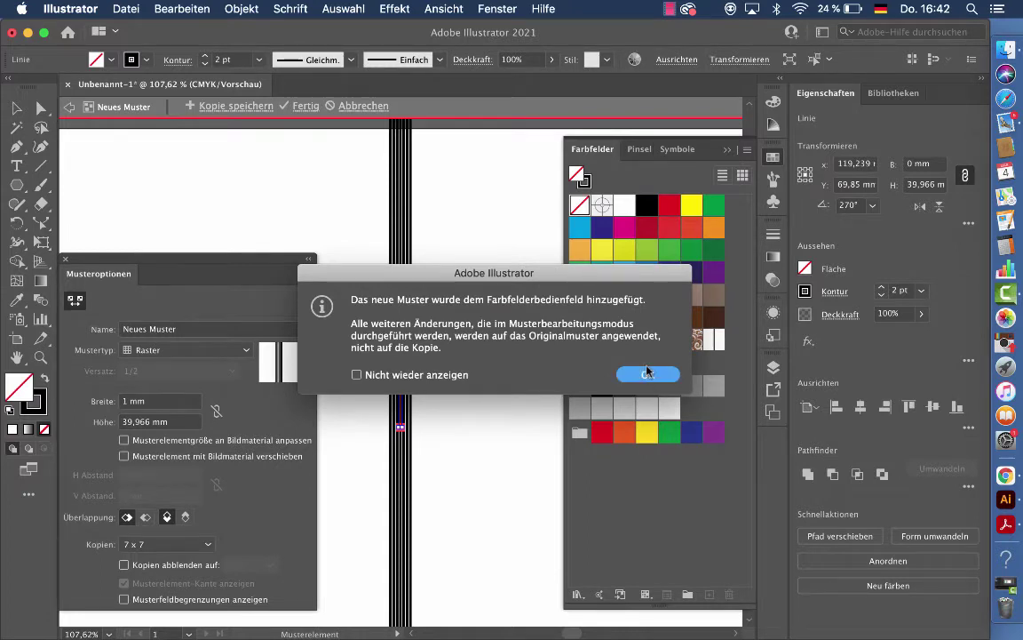
{"action": "left_click", "coordinate": [647, 373]}
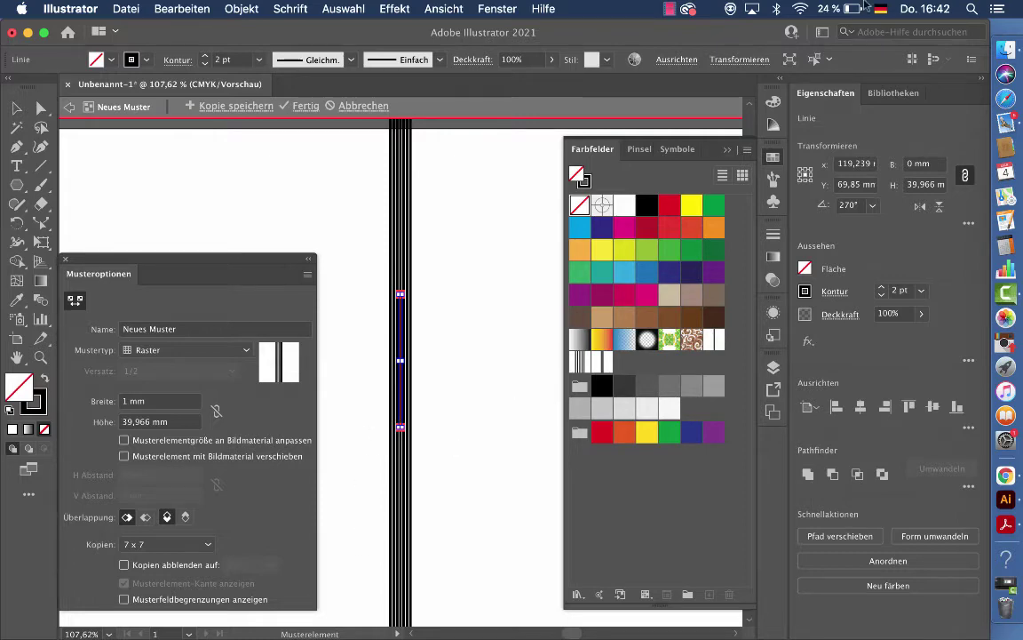
{"action": "left_click", "coordinate": [802, 10]}
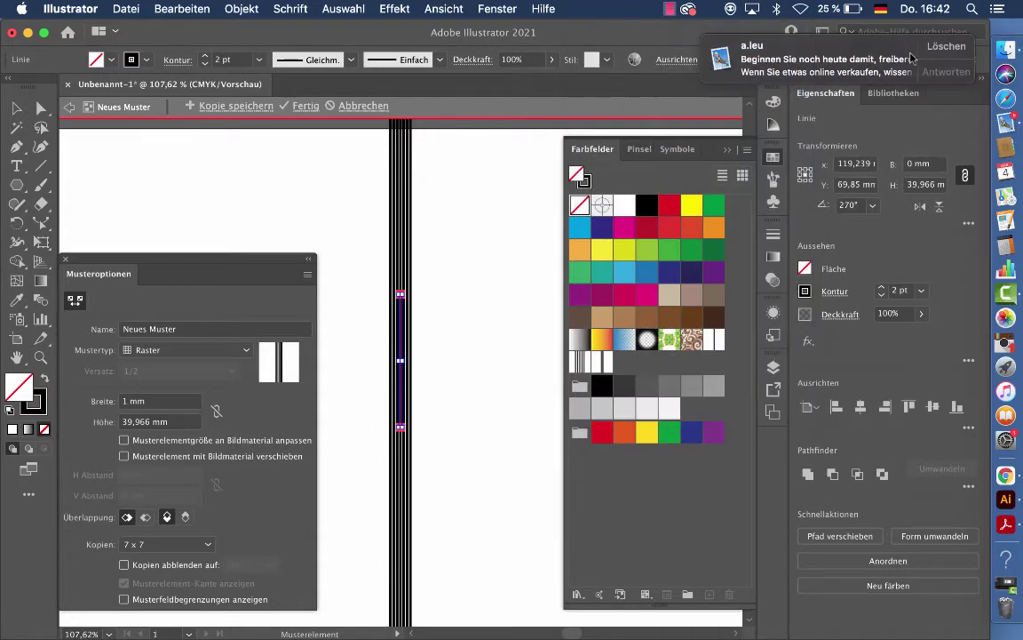
{"action": "left_click", "coordinate": [934, 49]}
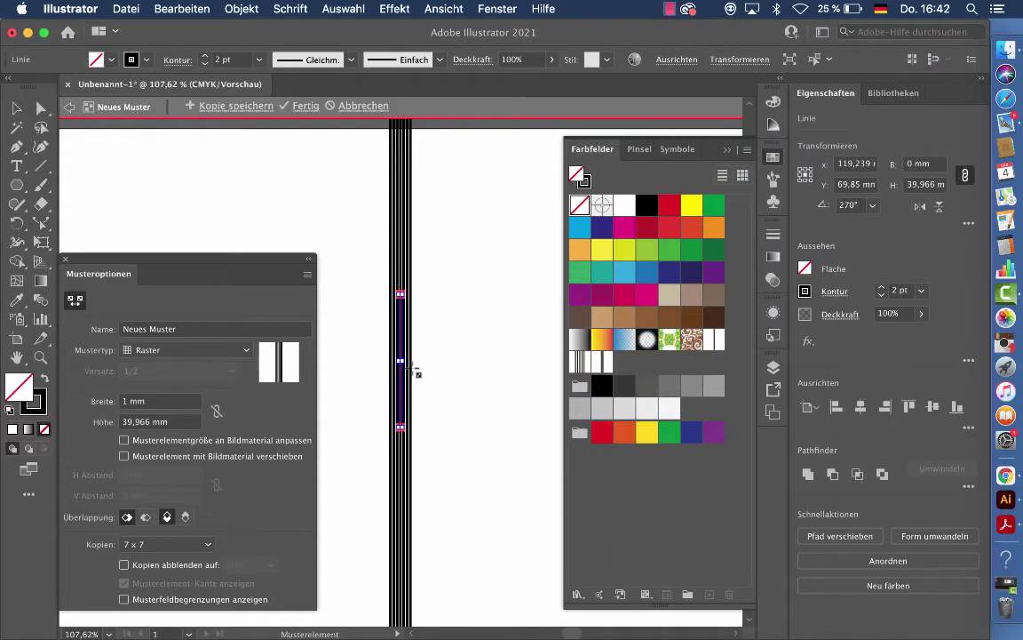
Zoom in on the pattern line and select it.
{"action": "left_click", "coordinate": [40, 358]}
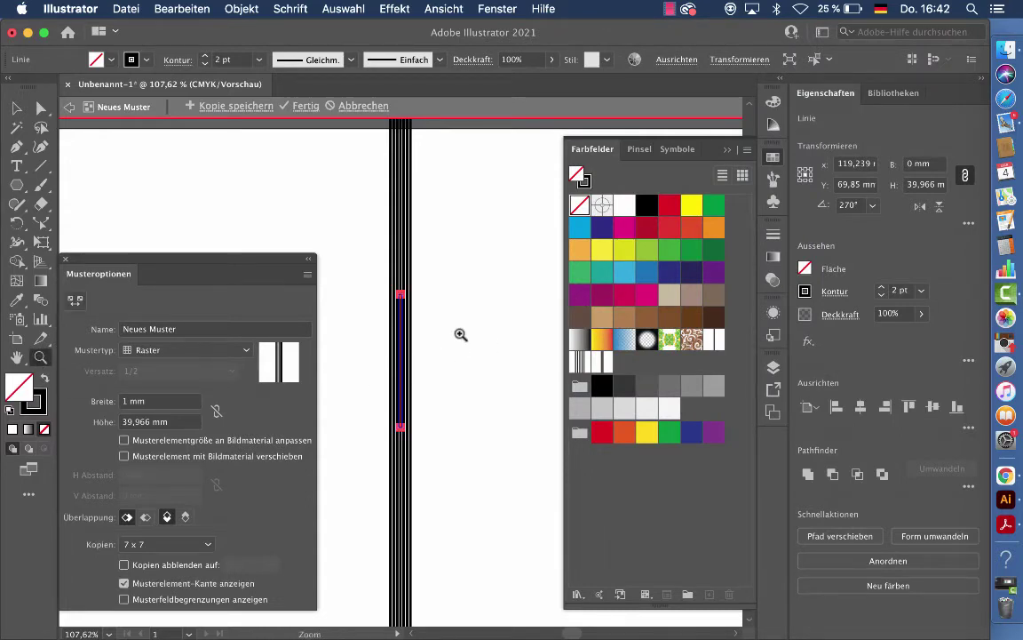
{"action": "left_click_drag", "start_coordinate": [388, 313], "coordinate": [483, 375]}
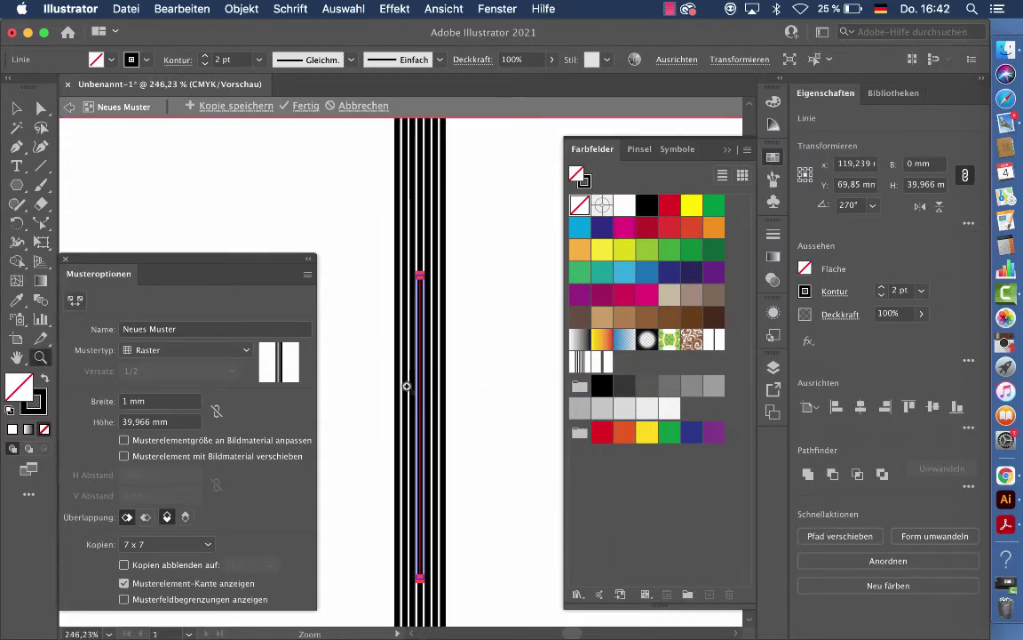
{"action": "left_click_drag", "start_coordinate": [412, 388], "coordinate": [468, 402]}
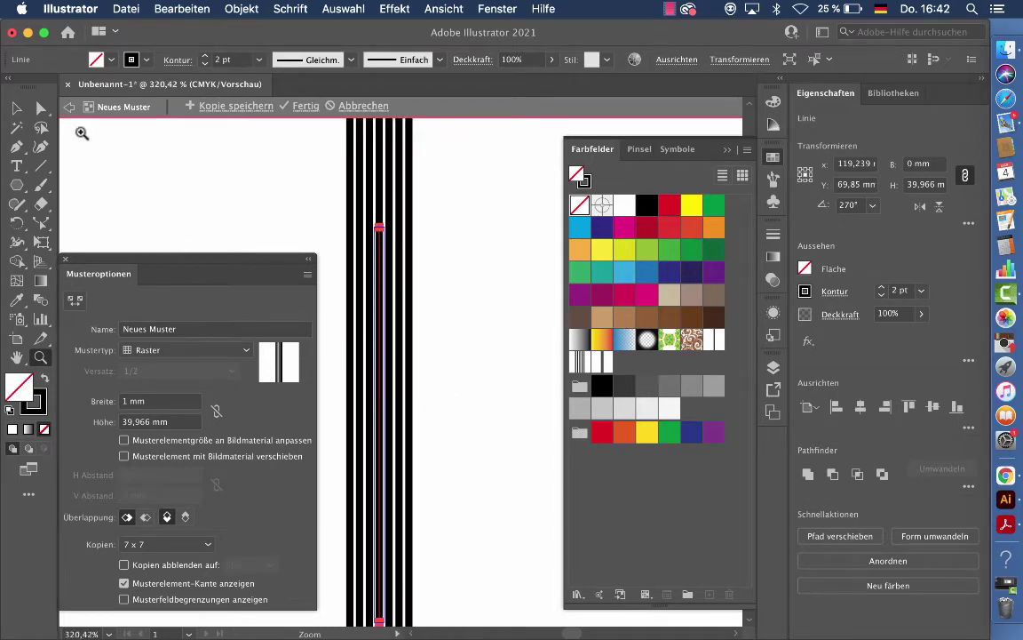
{"action": "left_click", "coordinate": [16, 108]}
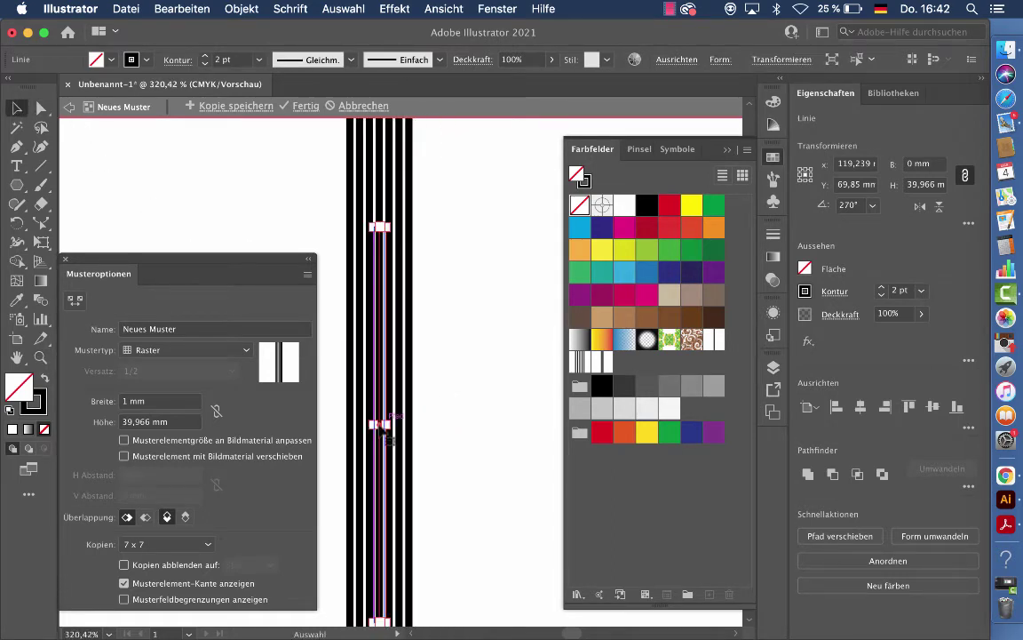
{"action": "left_click_drag", "start_coordinate": [388, 438], "coordinate": [393, 423]}
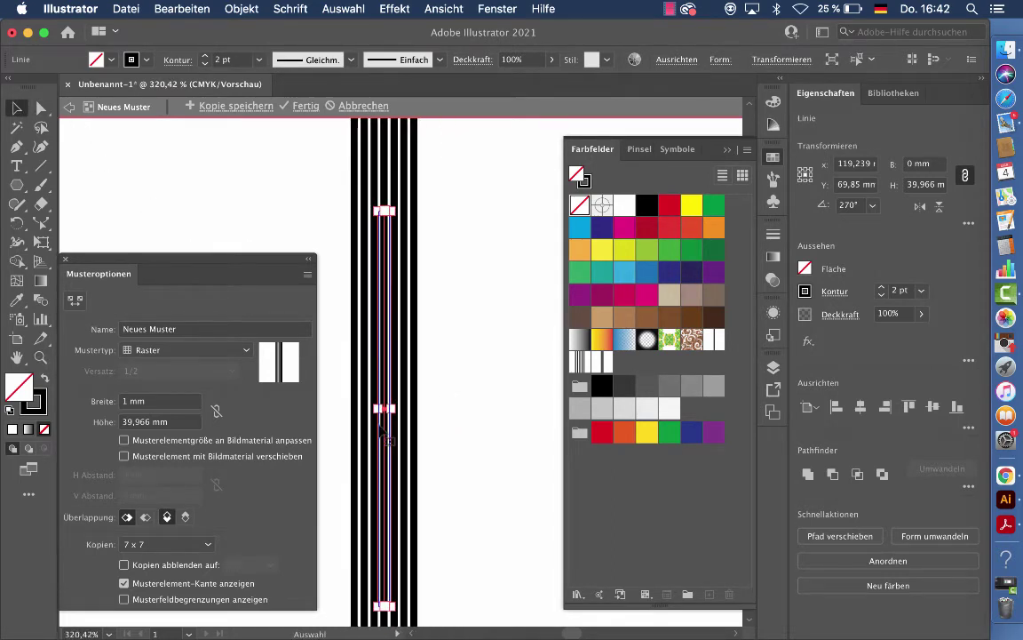
Apply a Zickzack effect to the line with smooth points, trying size and wave values.
{"action": "left_click", "coordinate": [396, 9]}
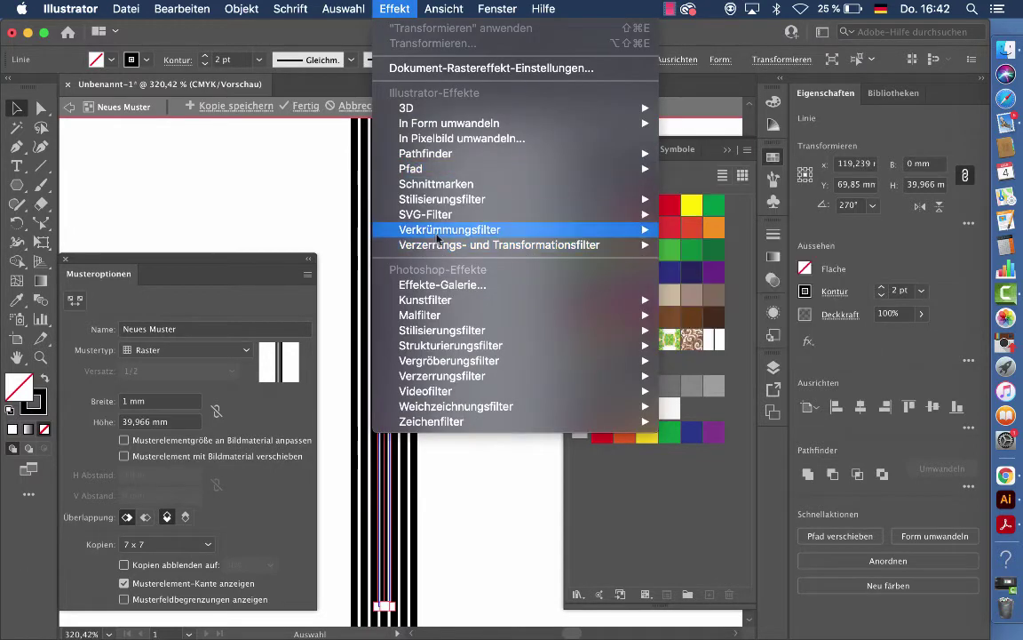
{"action": "mouse_move", "coordinate": [499, 244]}
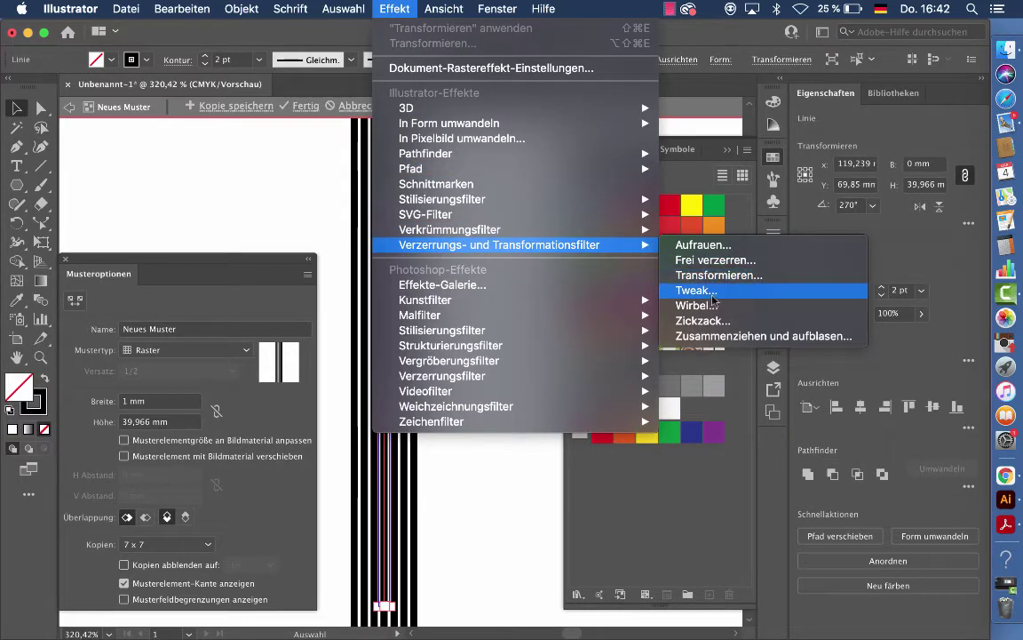
{"action": "left_click", "coordinate": [711, 321]}
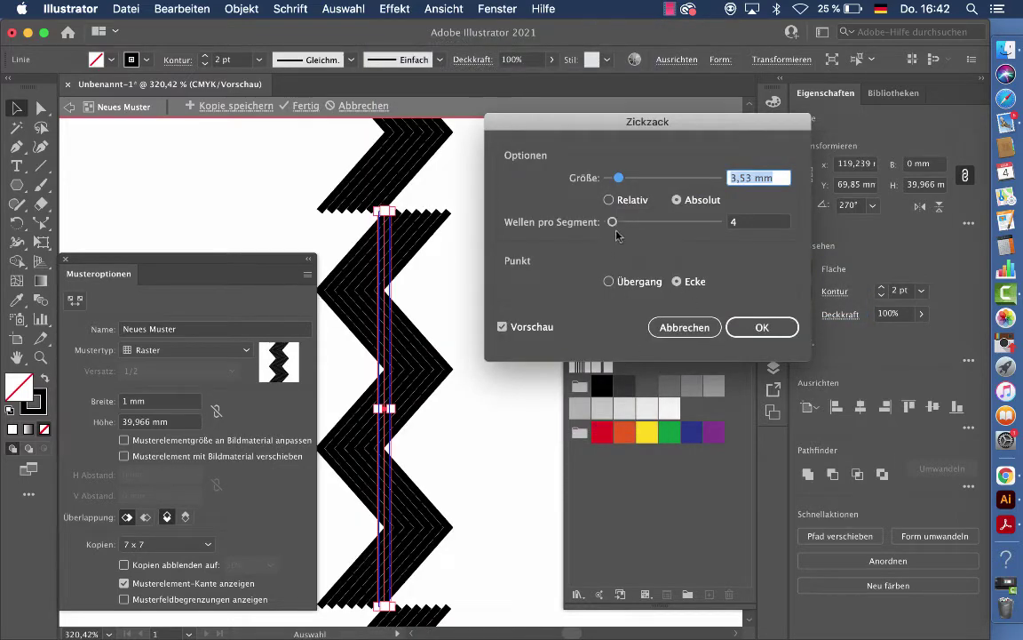
{"action": "left_click_drag", "start_coordinate": [620, 179], "coordinate": [614, 180]}
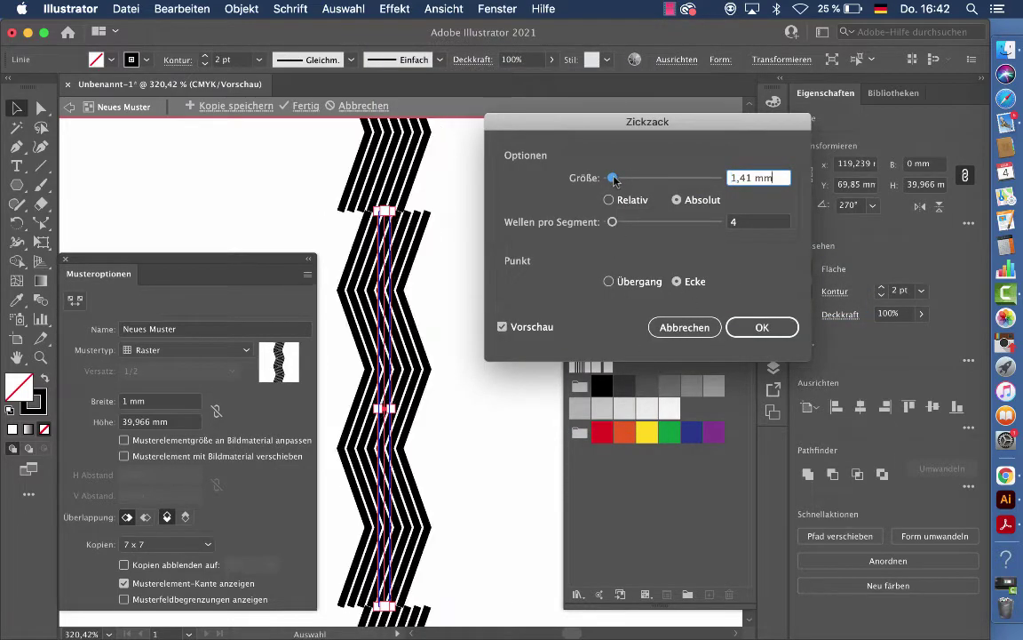
{"action": "left_click_drag", "start_coordinate": [612, 222], "coordinate": [621, 224]}
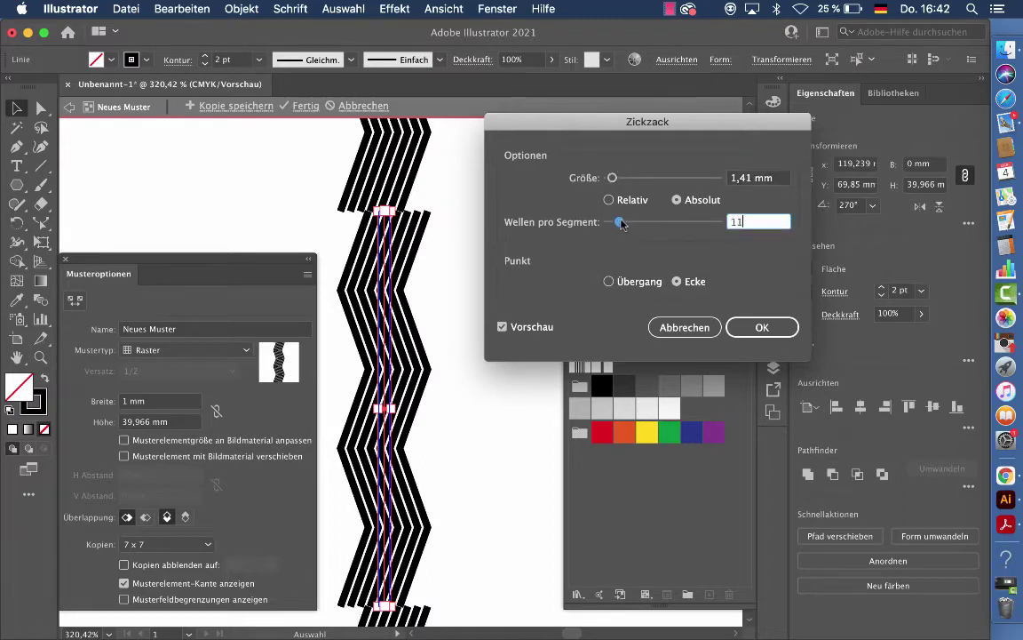
{"action": "key", "text": "BackSpace"}
{"action": "type", "text": "0"}
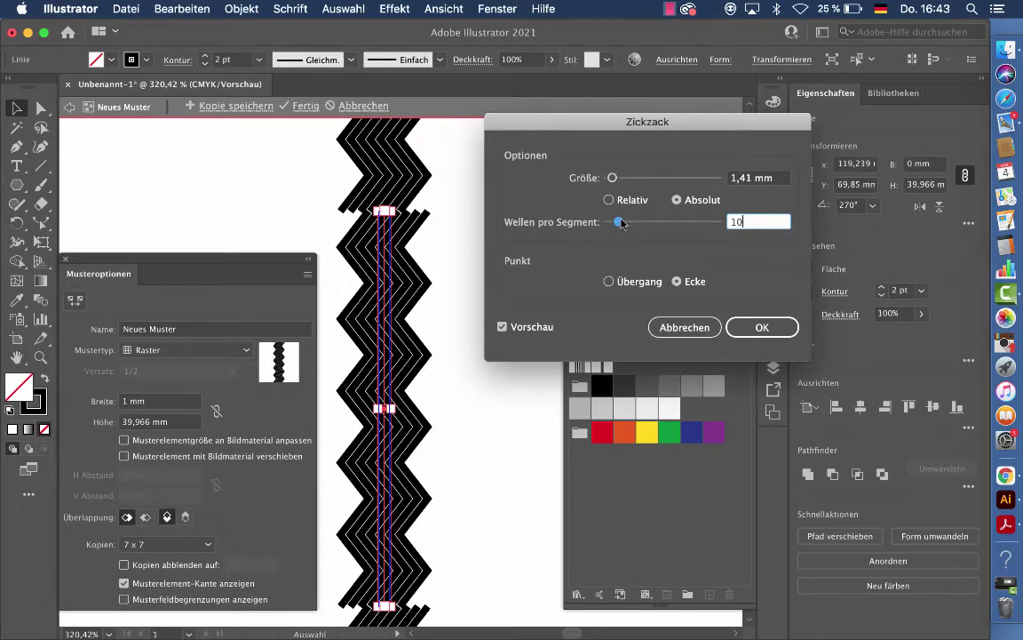
{"action": "left_click_drag", "start_coordinate": [622, 224], "coordinate": [619, 222]}
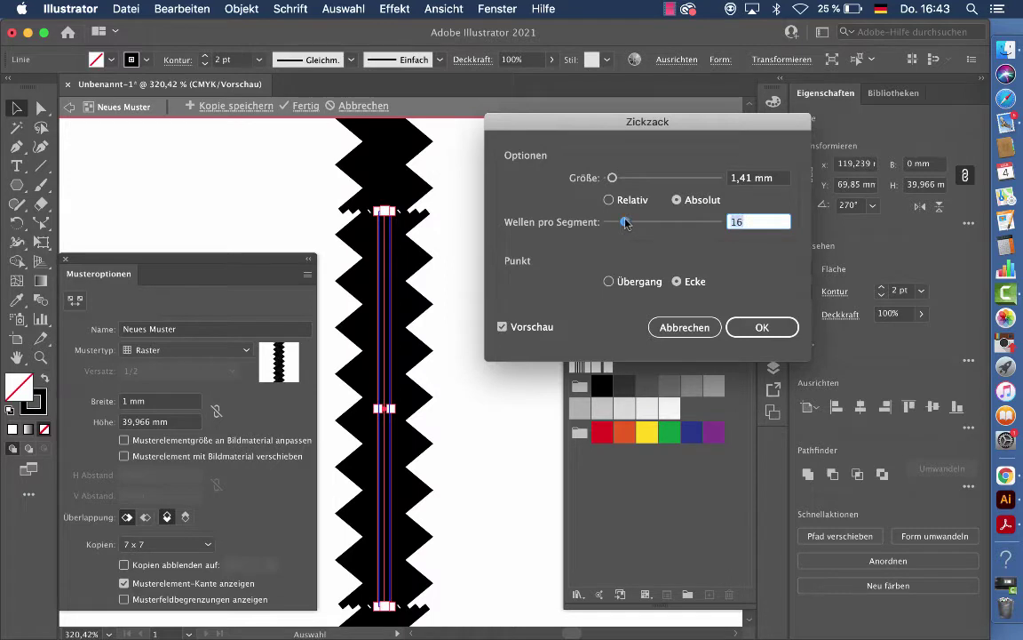
{"action": "left_click", "coordinate": [609, 282]}
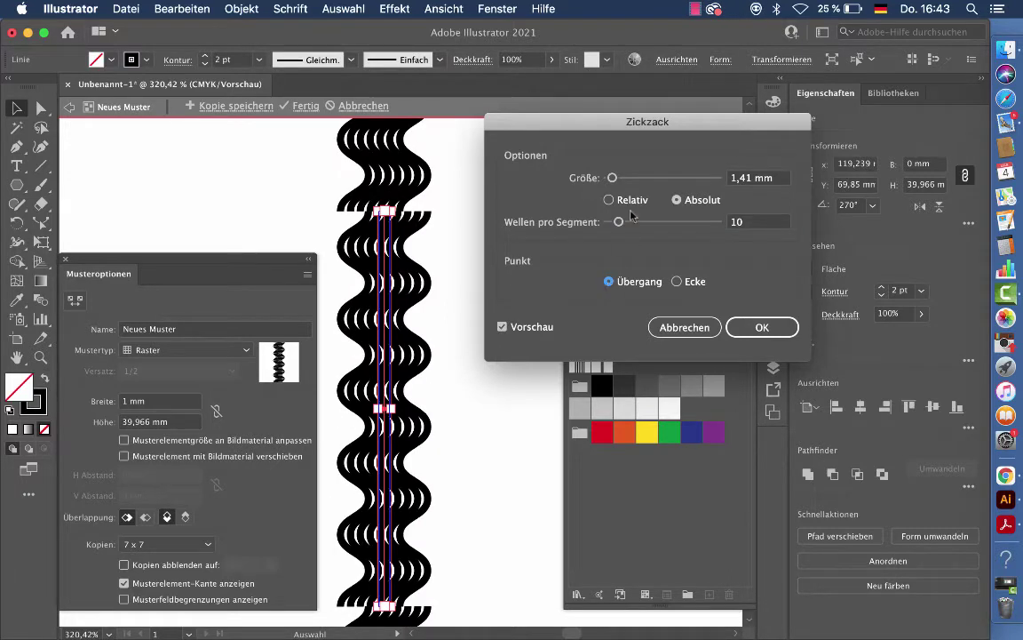
Finalise the Zickzack at 1 mm size and 11 waves per segment.
{"action": "left_click_drag", "start_coordinate": [613, 178], "coordinate": [614, 180]}
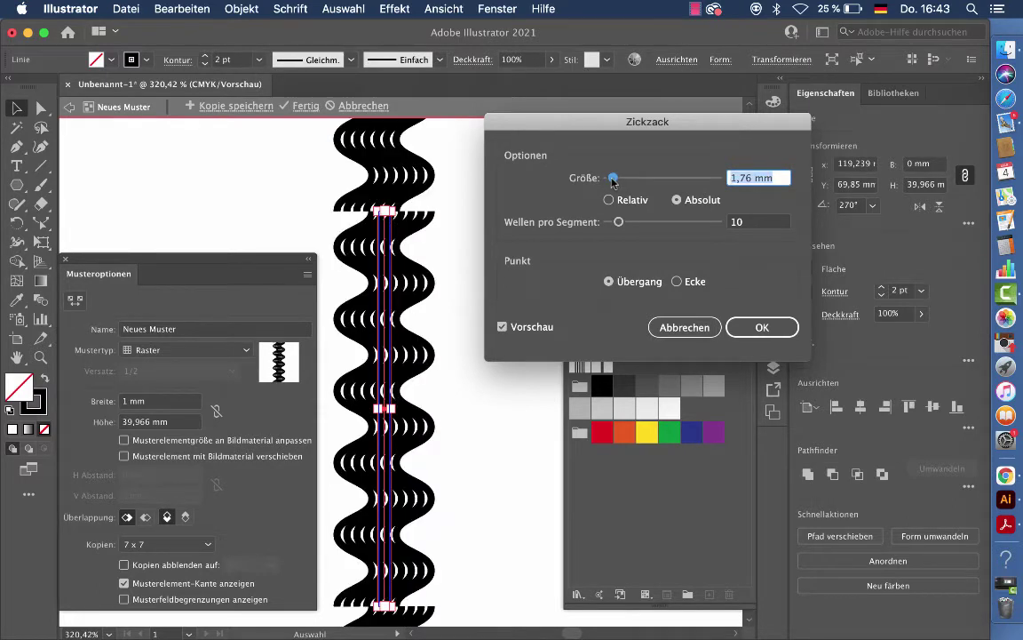
{"action": "left_click", "coordinate": [751, 223]}
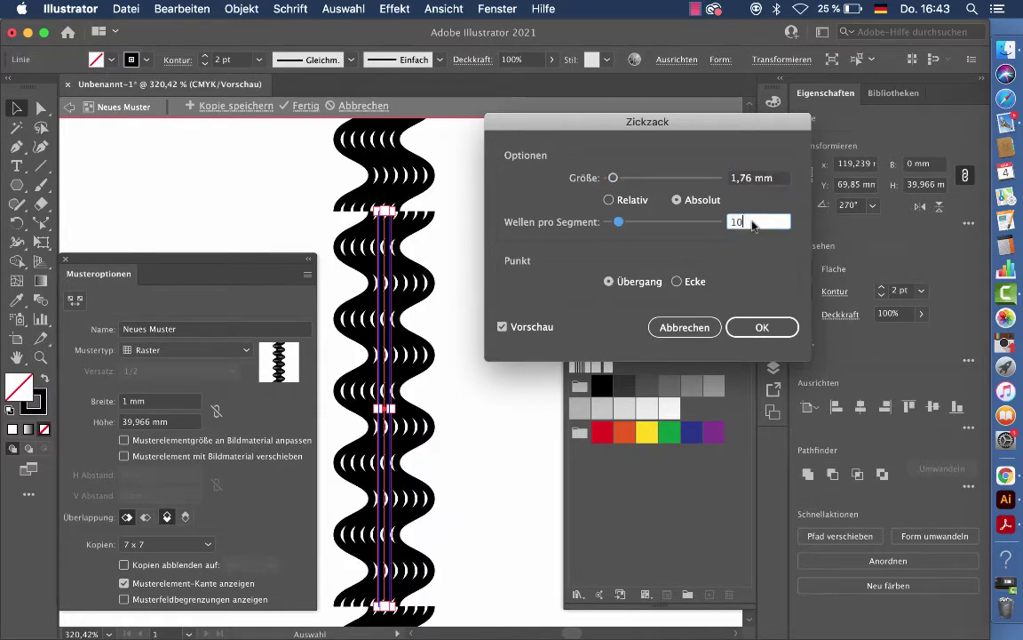
{"action": "key", "text": "BackSpace"}
{"action": "type", "text": "1"}
{"action": "left_click", "coordinate": [775, 179]}
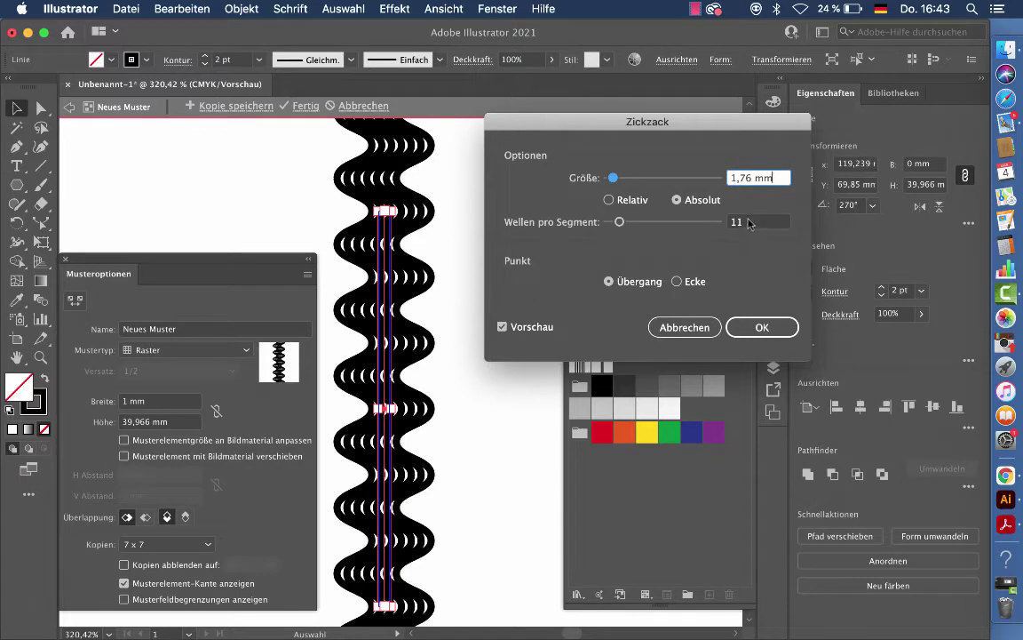
{"action": "key", "text": "Tab"}
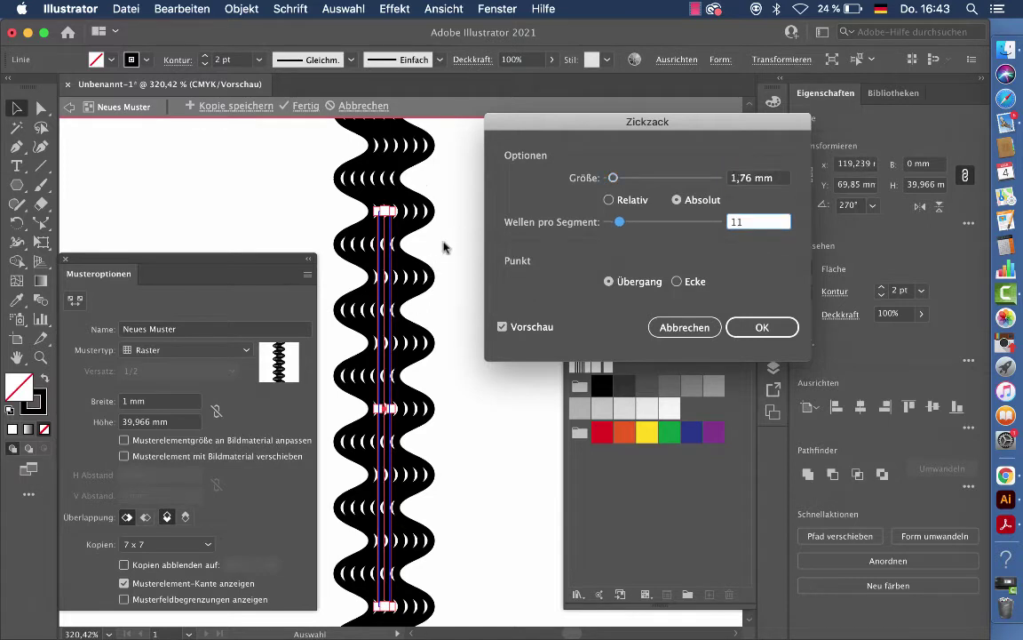
{"action": "left_click_drag", "start_coordinate": [779, 178], "coordinate": [713, 180]}
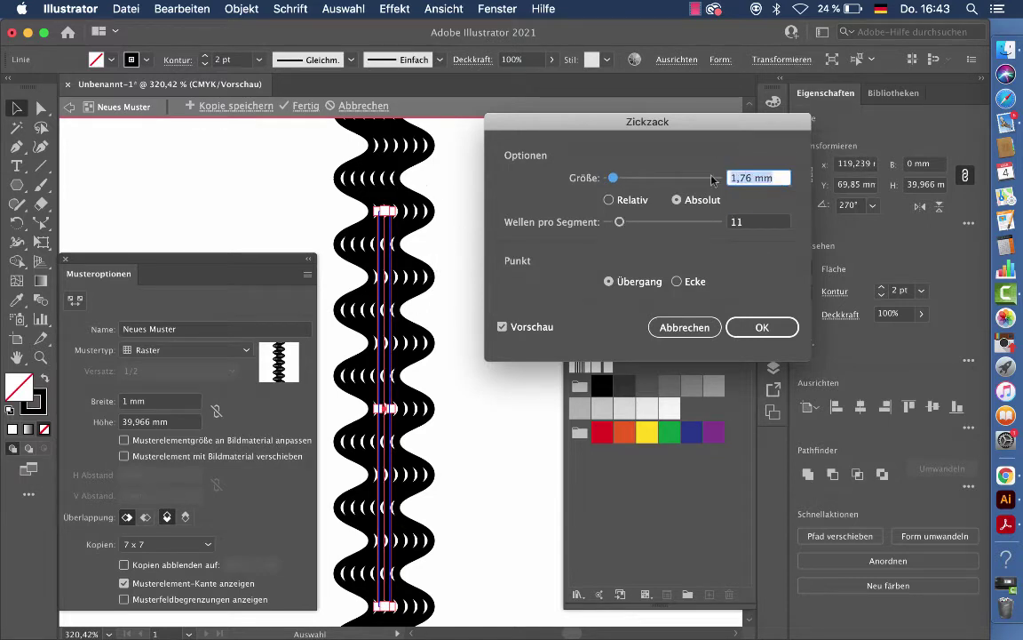
{"action": "type", "text": "1"}
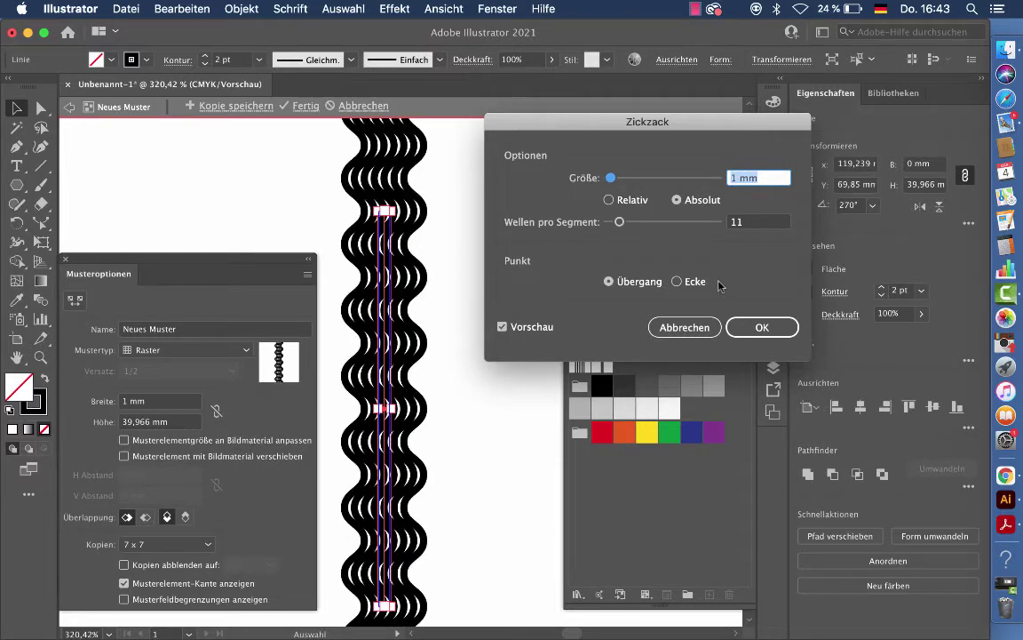
{"action": "left_click", "coordinate": [762, 327]}
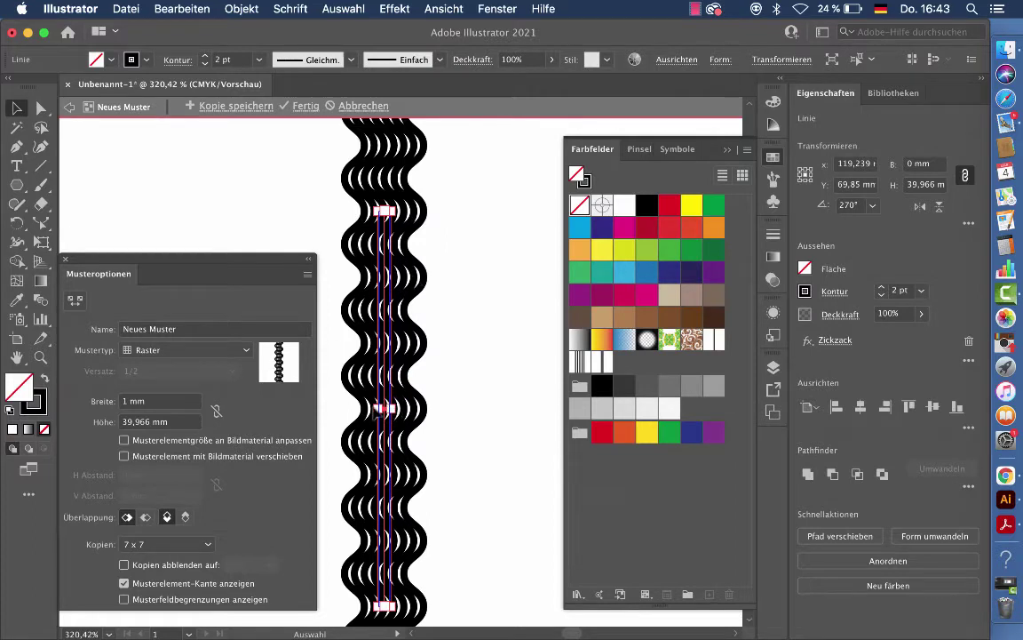
Widen the tile to 2 mm and save the wavy pattern as swatch 'Wellen'.
{"action": "left_click", "coordinate": [154, 403]}
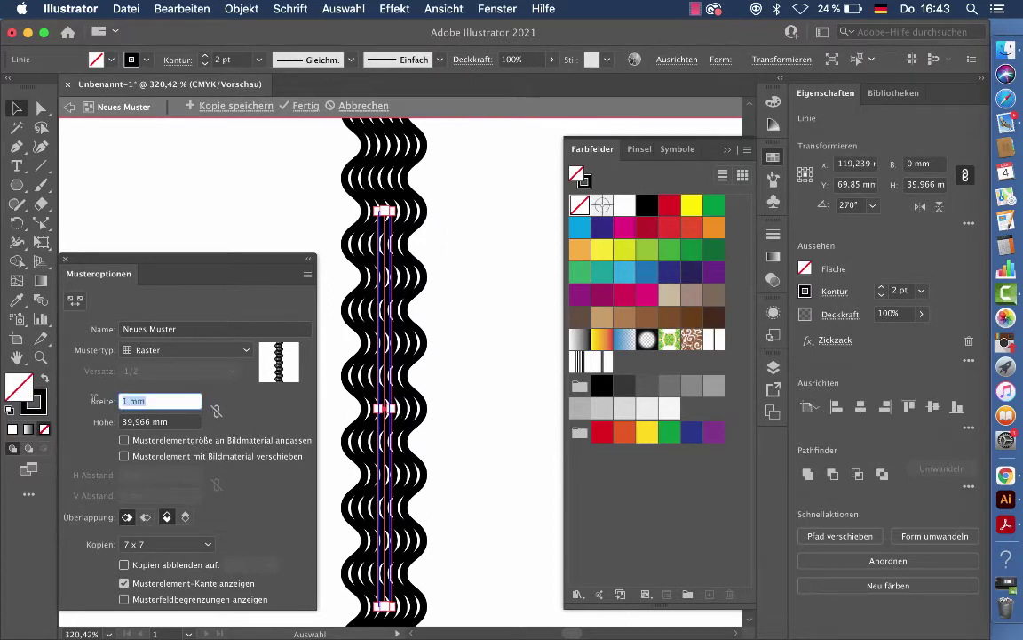
{"action": "key", "text": "Up"}
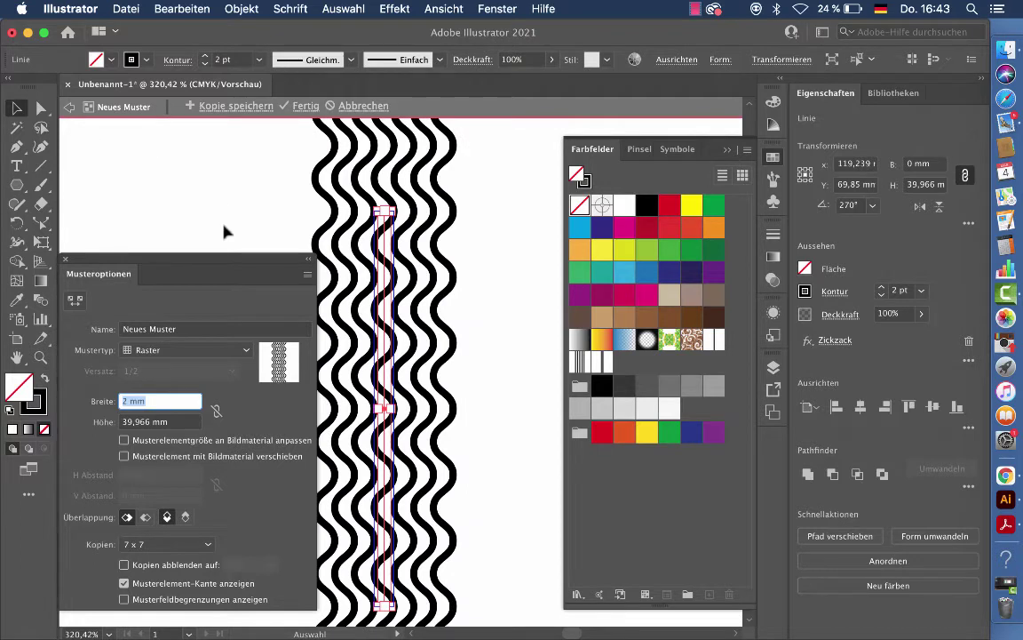
{"action": "left_click", "coordinate": [224, 106]}
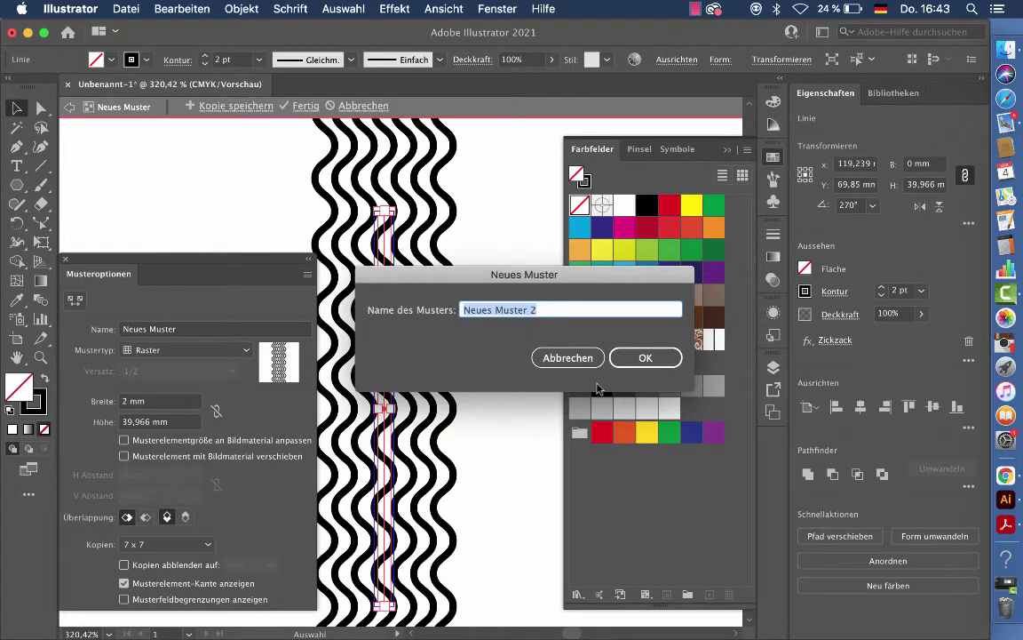
{"action": "type", "text": "Wellen"}
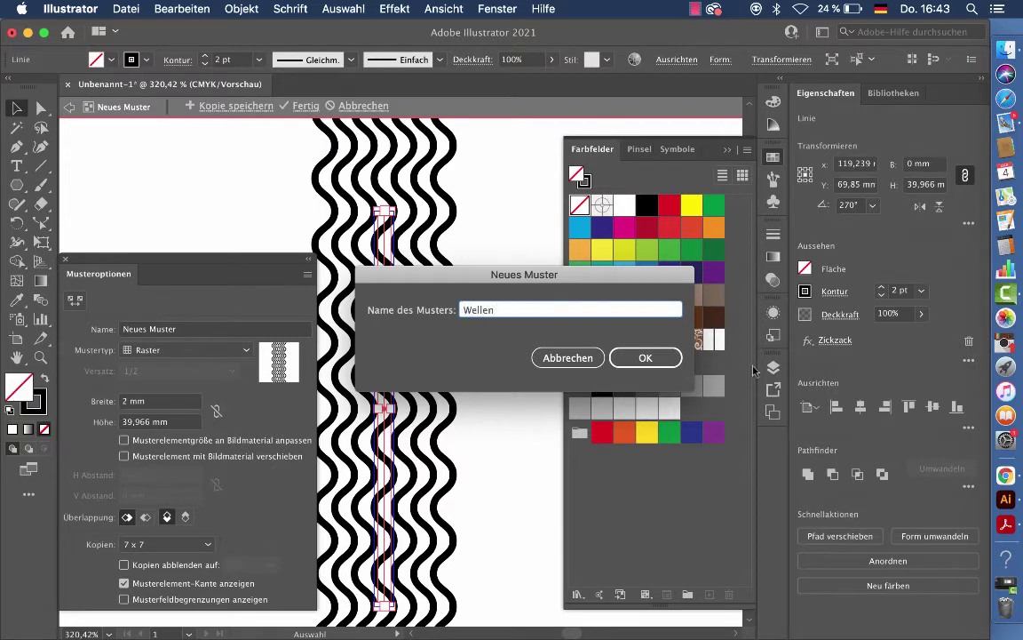
{"action": "left_click", "coordinate": [646, 357]}
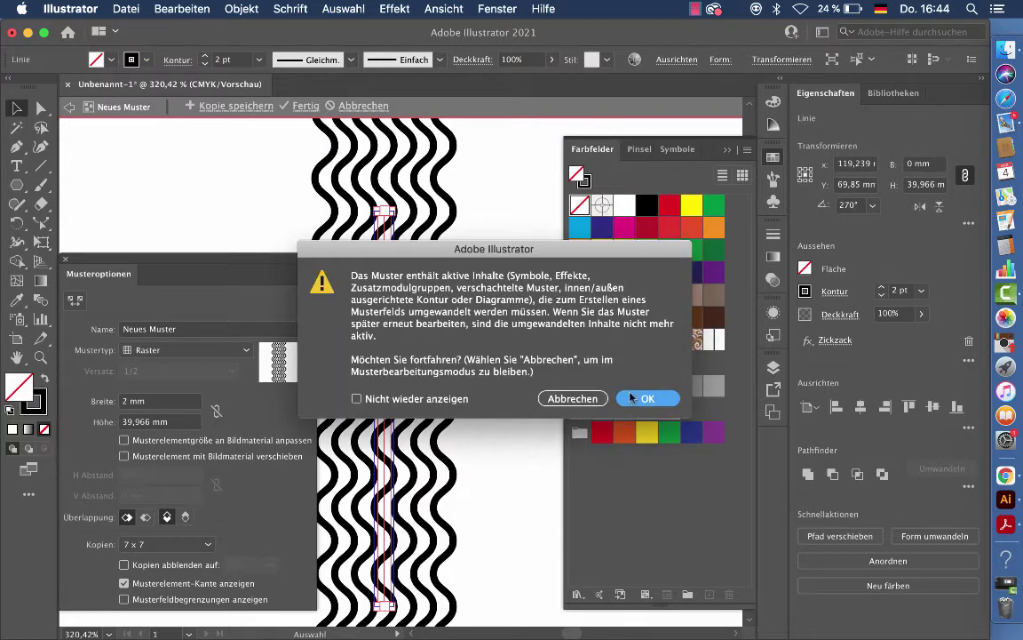
{"action": "left_click", "coordinate": [647, 398]}
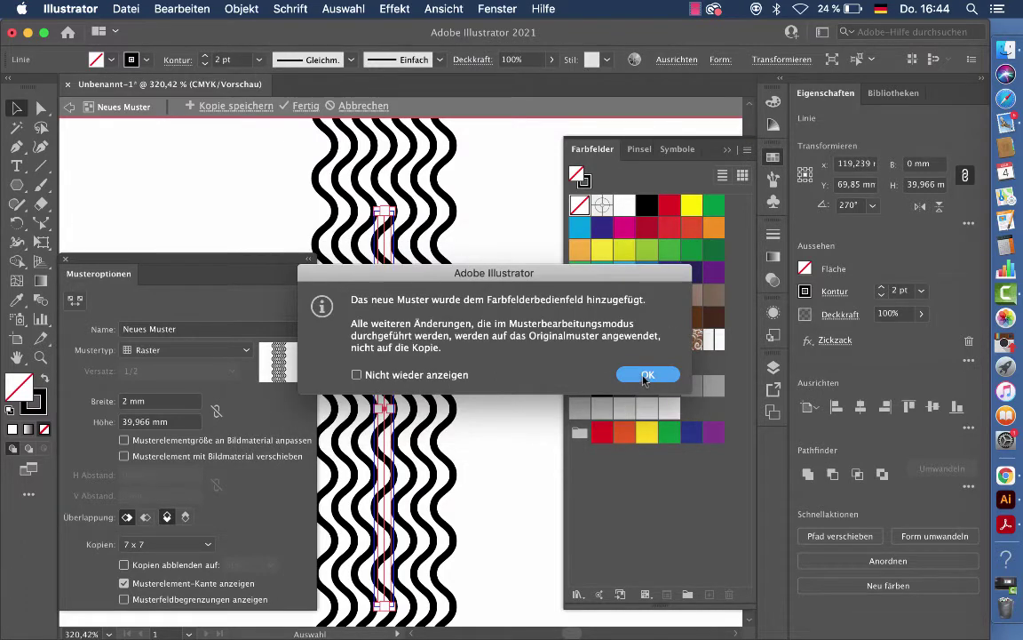
{"action": "left_click", "coordinate": [646, 376]}
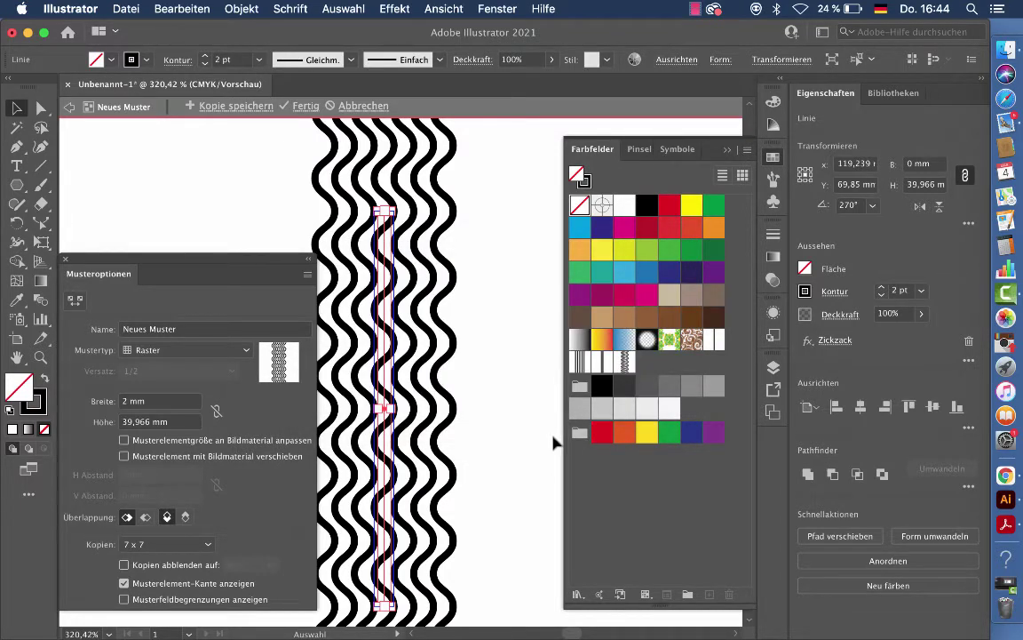
Switch the Zickzack effect from smooth to corner points in the Appearance panel.
{"action": "left_click", "coordinate": [774, 312]}
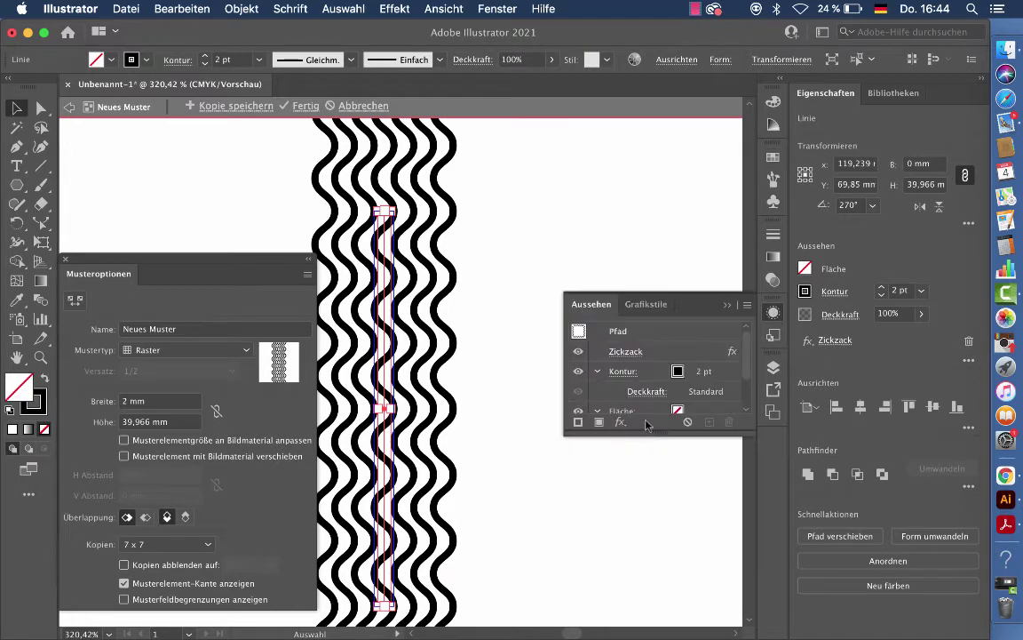
{"action": "left_click_drag", "start_coordinate": [647, 433], "coordinate": [651, 504]}
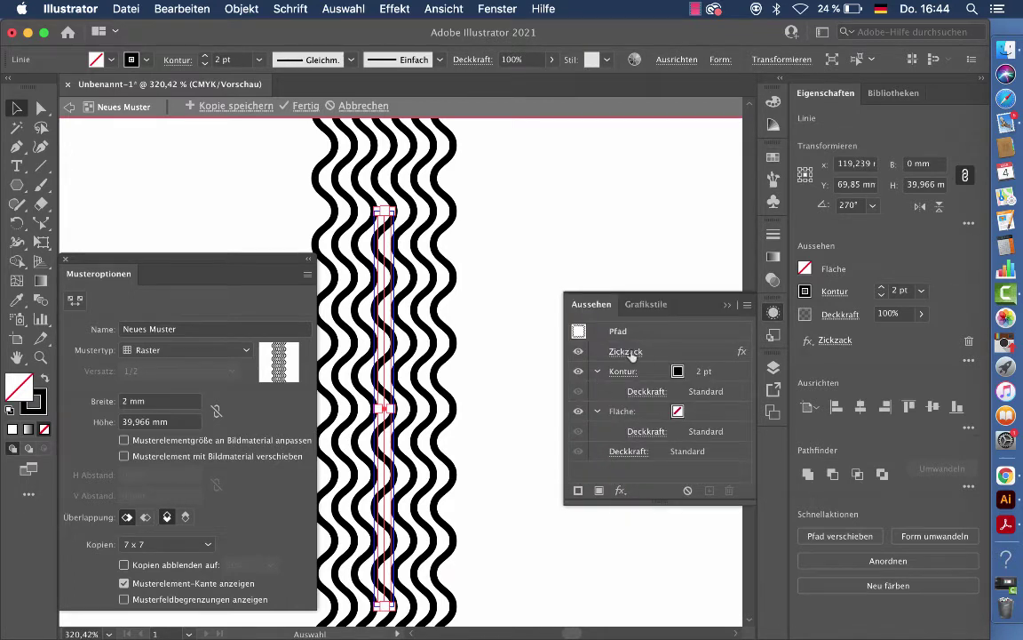
{"action": "left_click", "coordinate": [627, 352]}
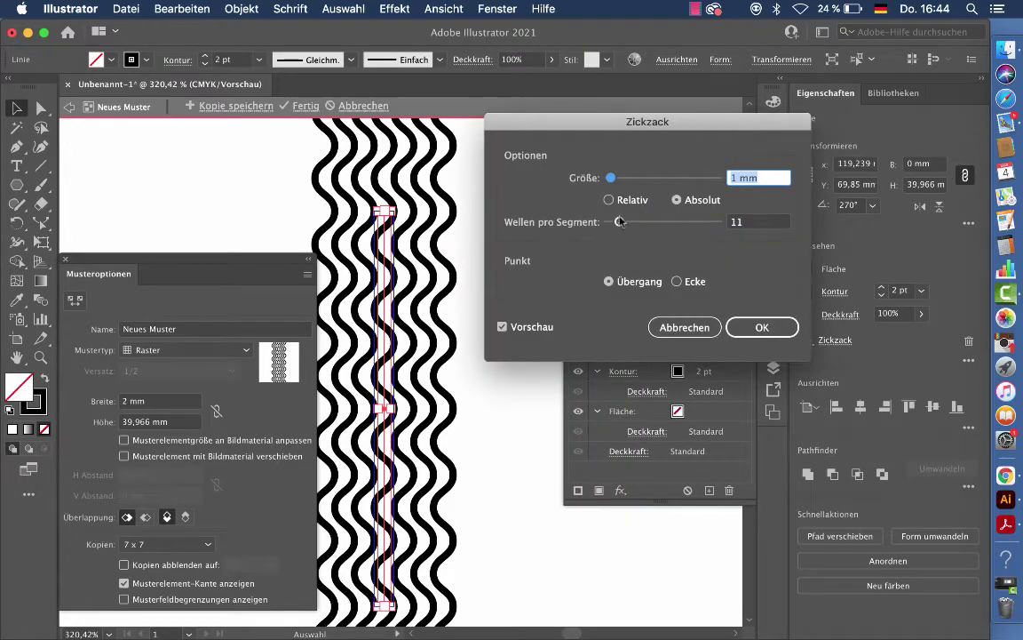
{"action": "left_click", "coordinate": [678, 282]}
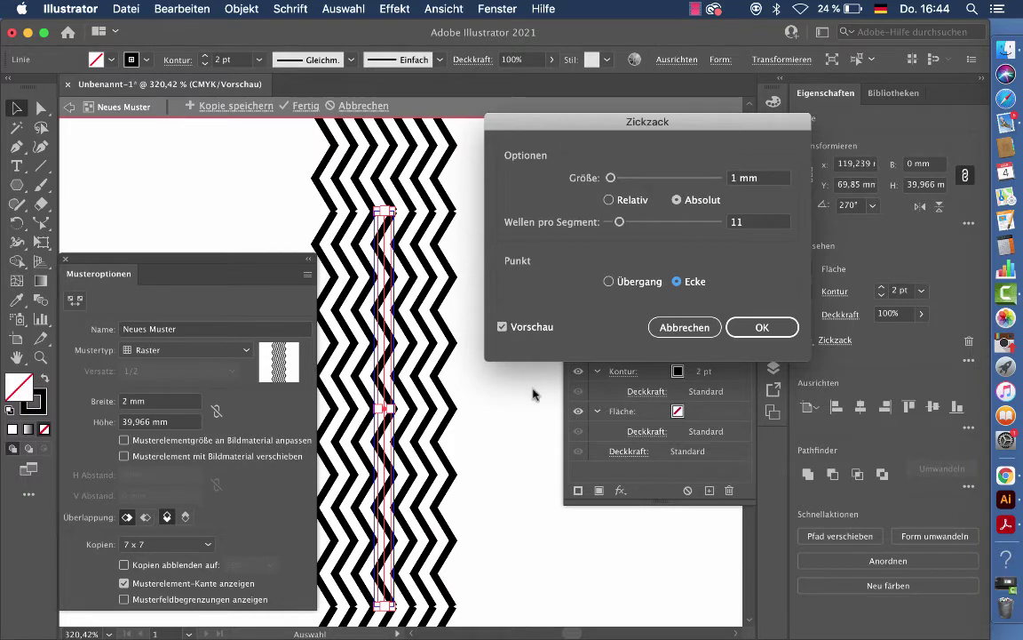
{"action": "left_click", "coordinate": [757, 326]}
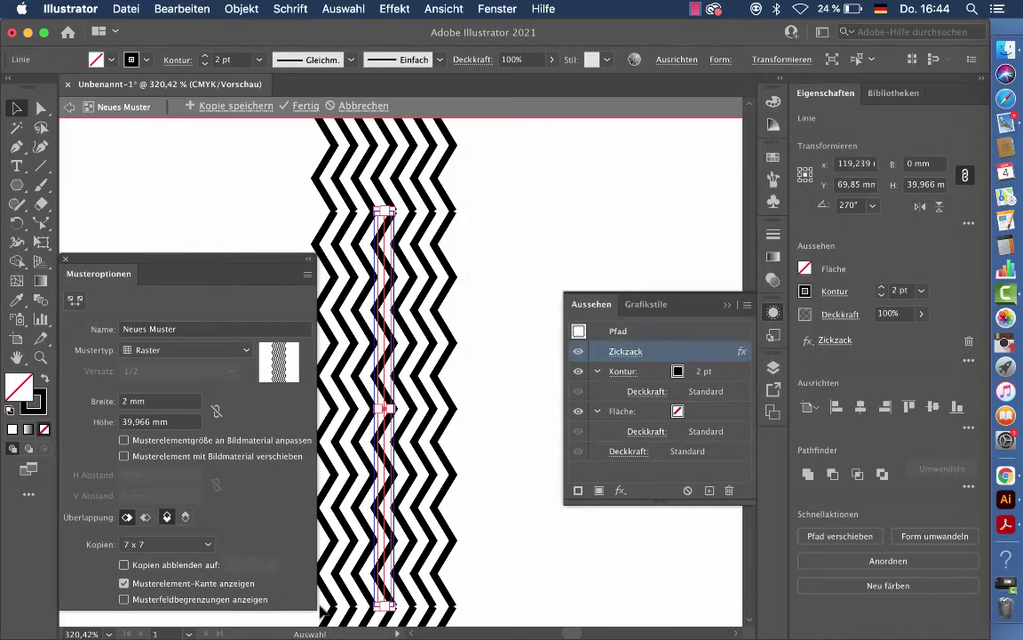
Set the zigzag tile height to 35 mm, then step it down to about 33 mm.
{"action": "left_click", "coordinate": [160, 421]}
{"action": "left_click_drag", "start_coordinate": [180, 421], "coordinate": [95, 421]}
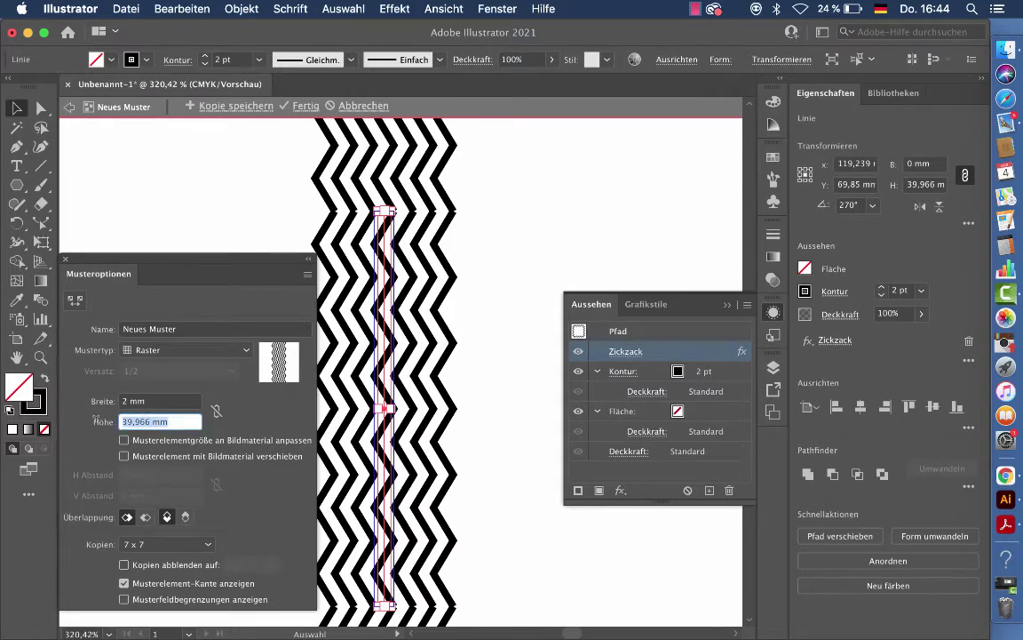
{"action": "type", "text": "35"}
{"action": "key", "text": "Return"}
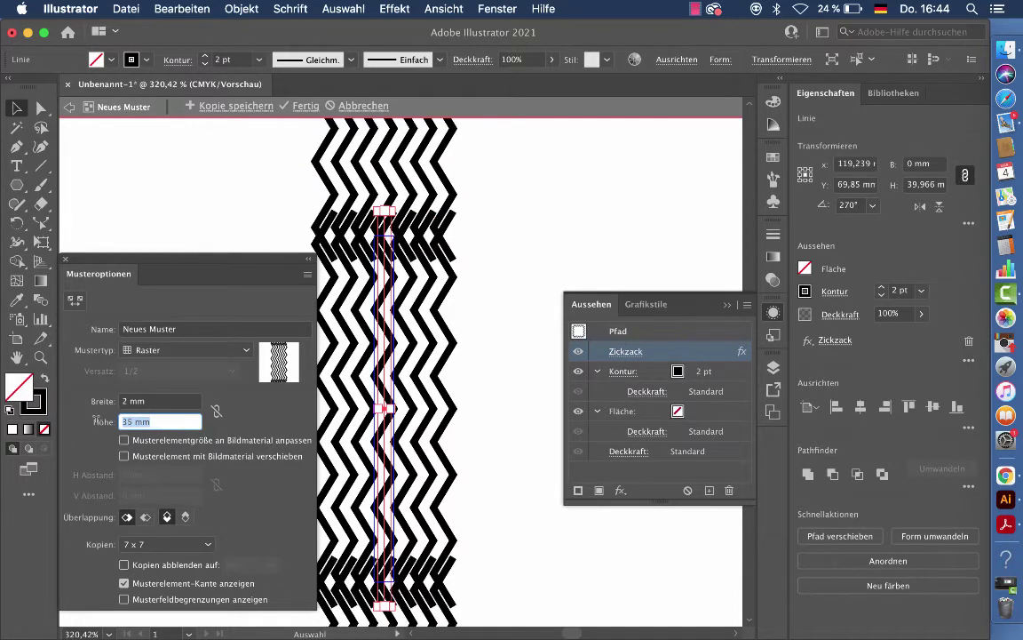
{"action": "key", "text": "Down"}
{"action": "key", "text": "Down"}
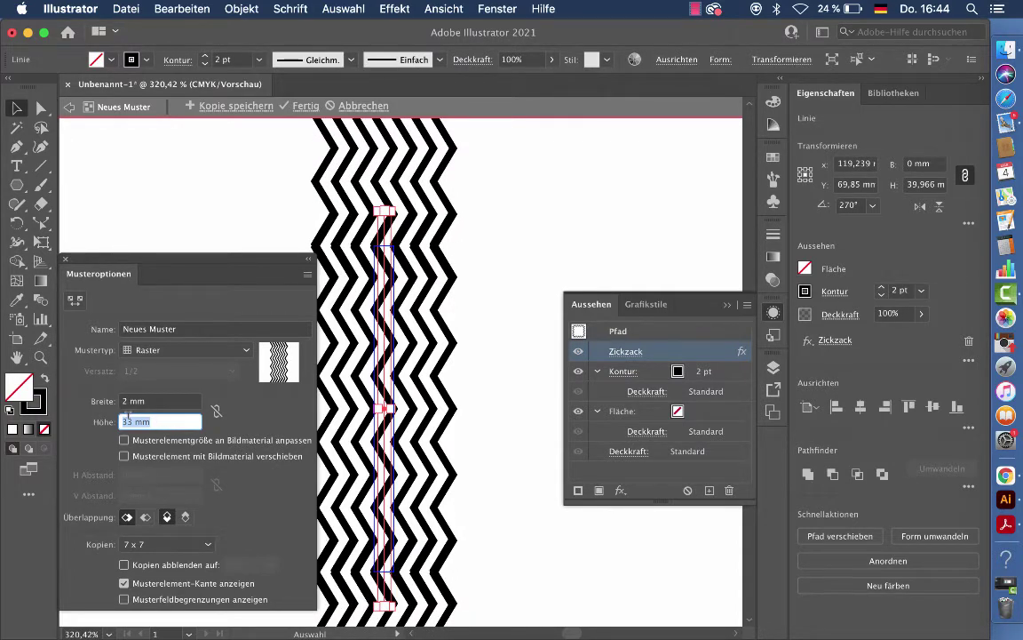
{"action": "key", "text": "Down"}
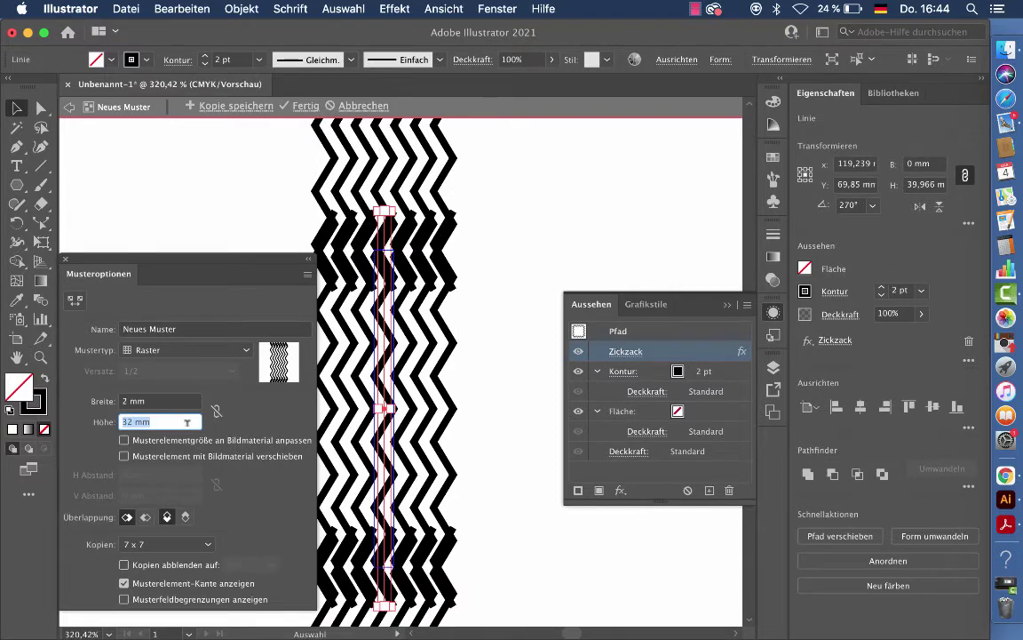
{"action": "key", "text": "Up"}
{"action": "key", "text": "Up"}
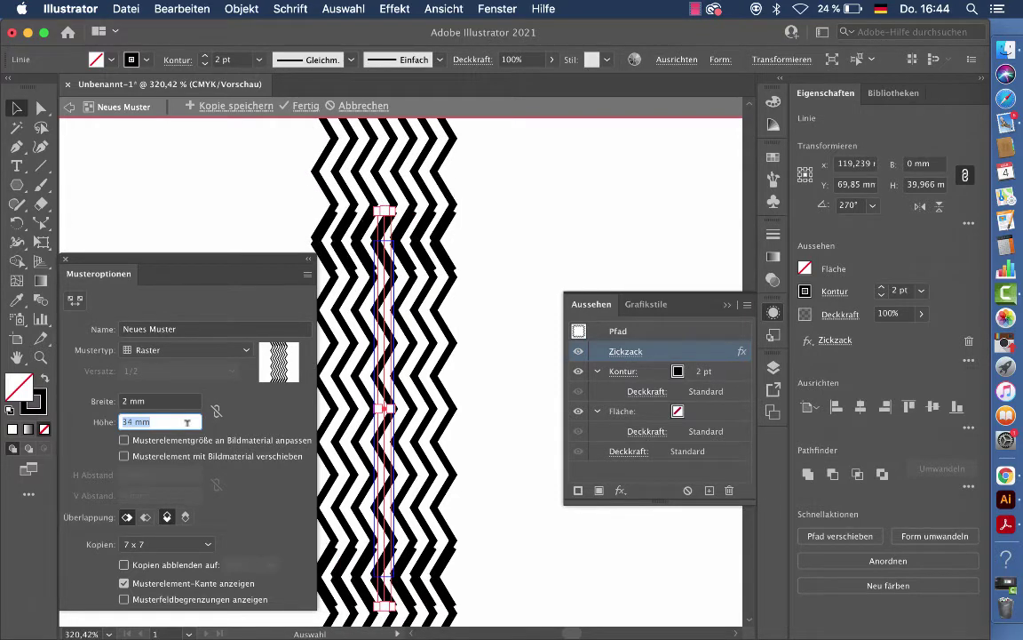
{"action": "key", "text": "Down"}
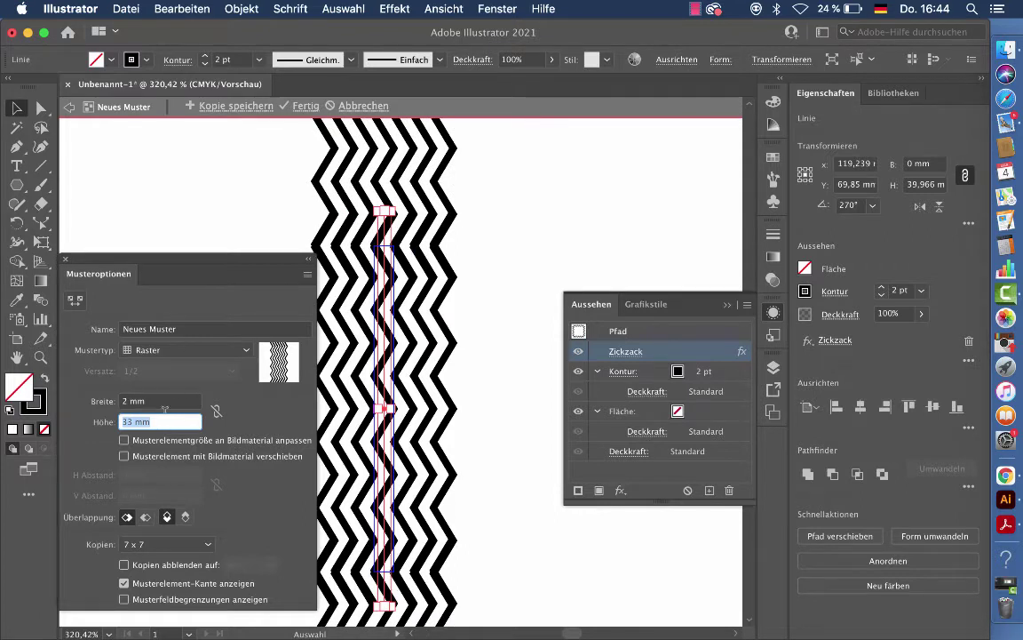
Fine-tune the tile height to 33,2 mm so the zigzag rows meet.
{"action": "left_click", "coordinate": [131, 421]}
{"action": "type", "text": "33,1"}
{"action": "left_click", "coordinate": [156, 401]}
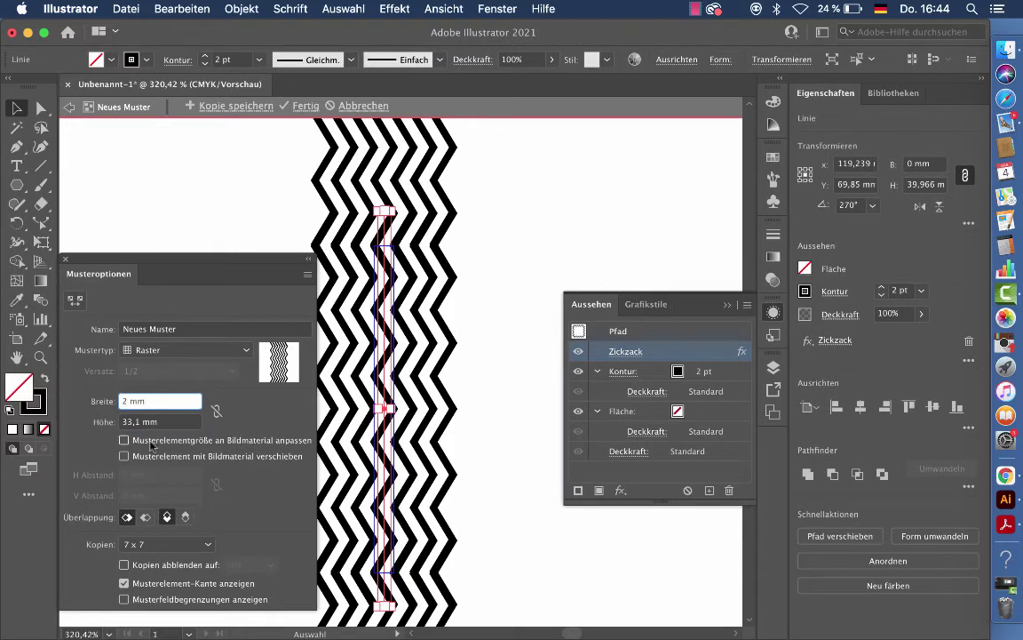
{"action": "left_click", "coordinate": [139, 421]}
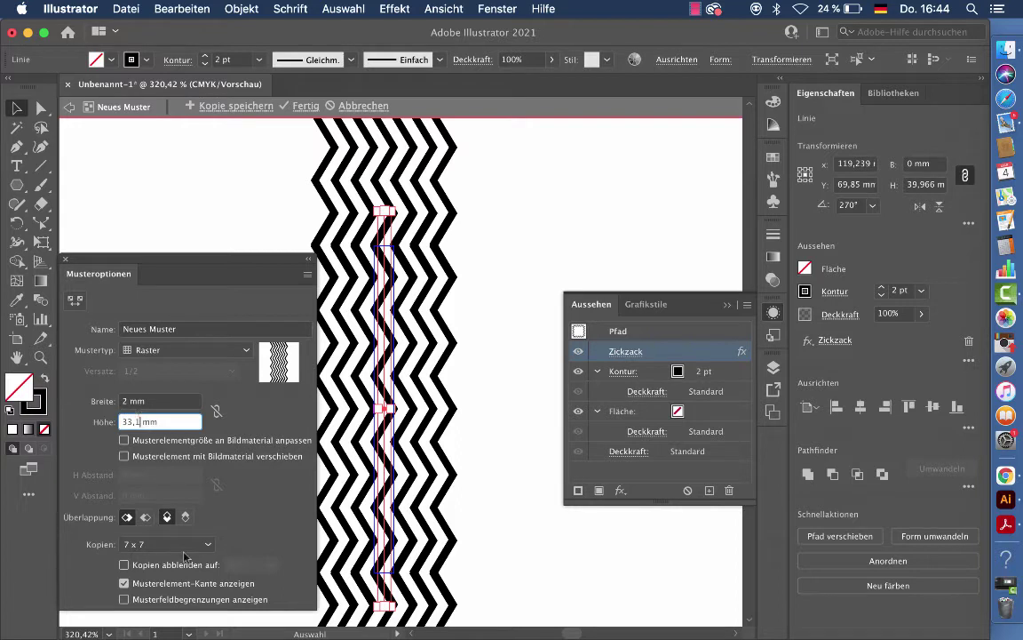
{"action": "key", "text": "BackSpace"}
{"action": "type", "text": "2"}
{"action": "left_click", "coordinate": [156, 400]}
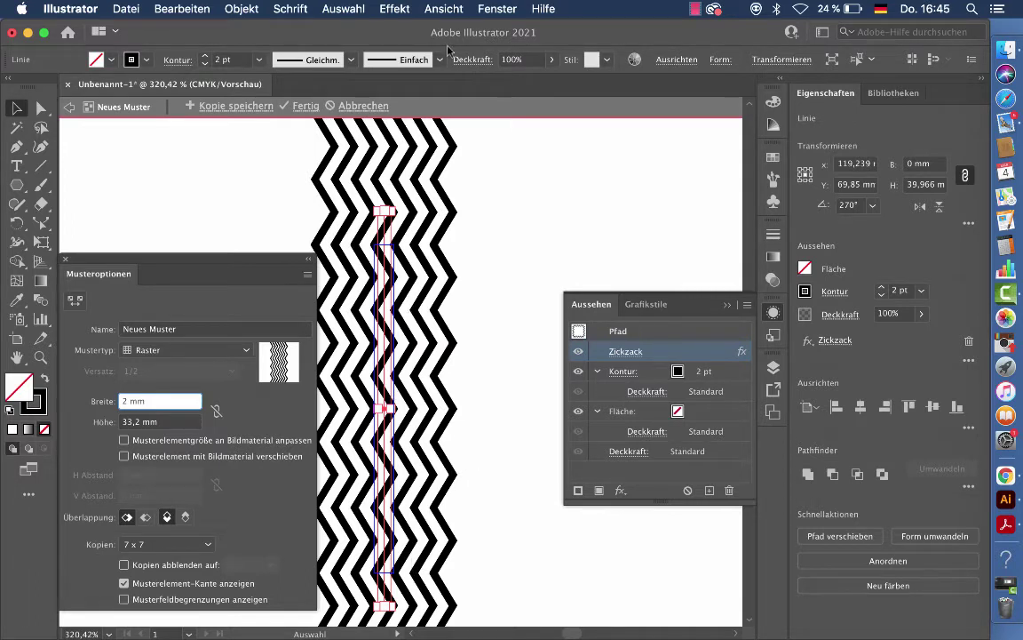
Save a copy of the zigzag pattern as swatch 'Zickzack', accepting the live-effect conversion.
{"action": "left_click", "coordinate": [230, 105]}
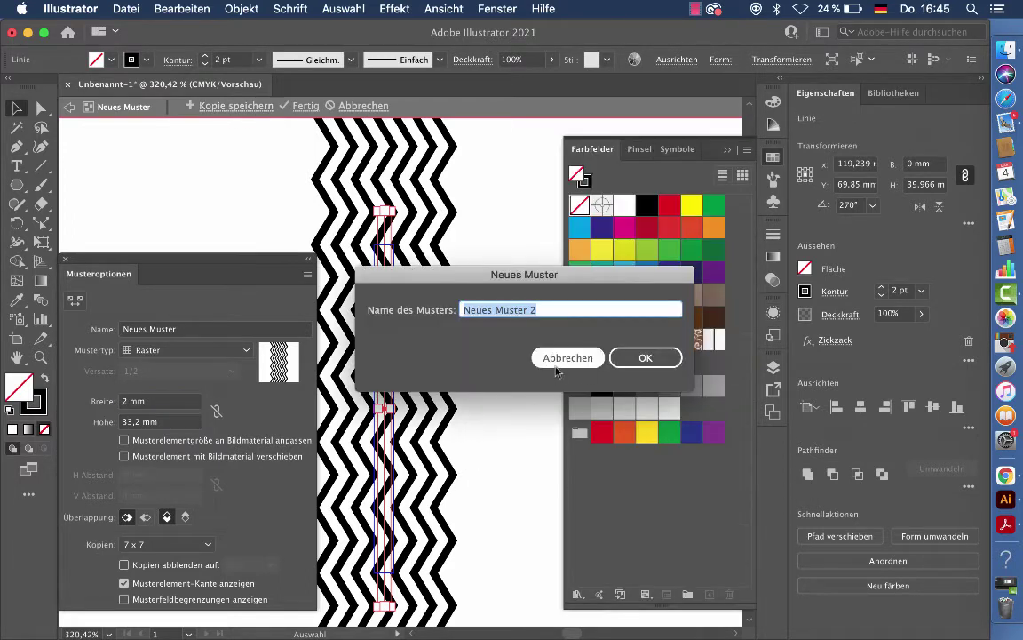
{"action": "type", "text": "Zickzack"}
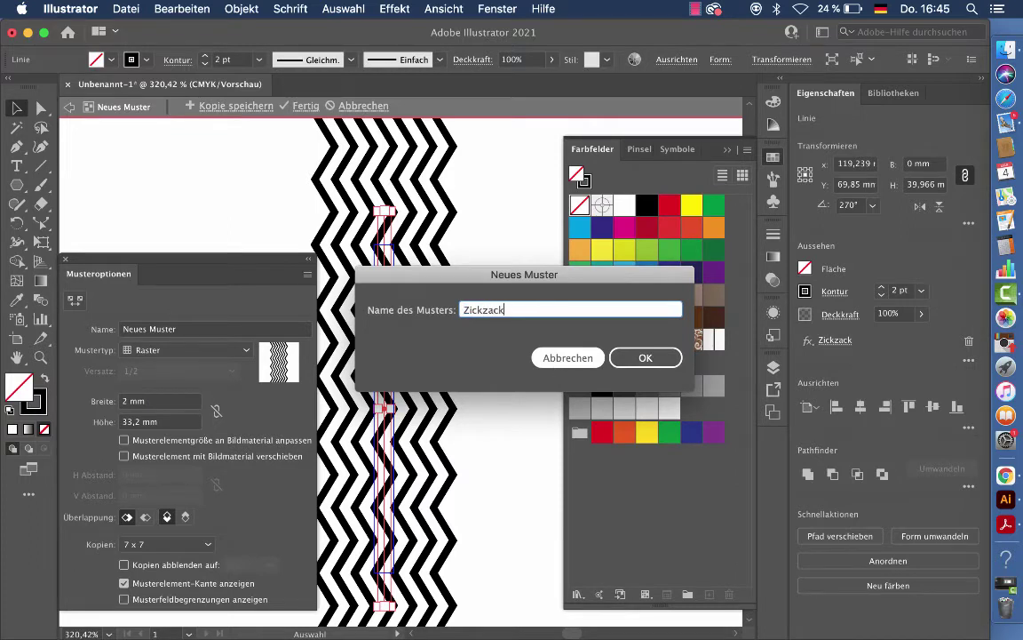
{"action": "left_click", "coordinate": [646, 358]}
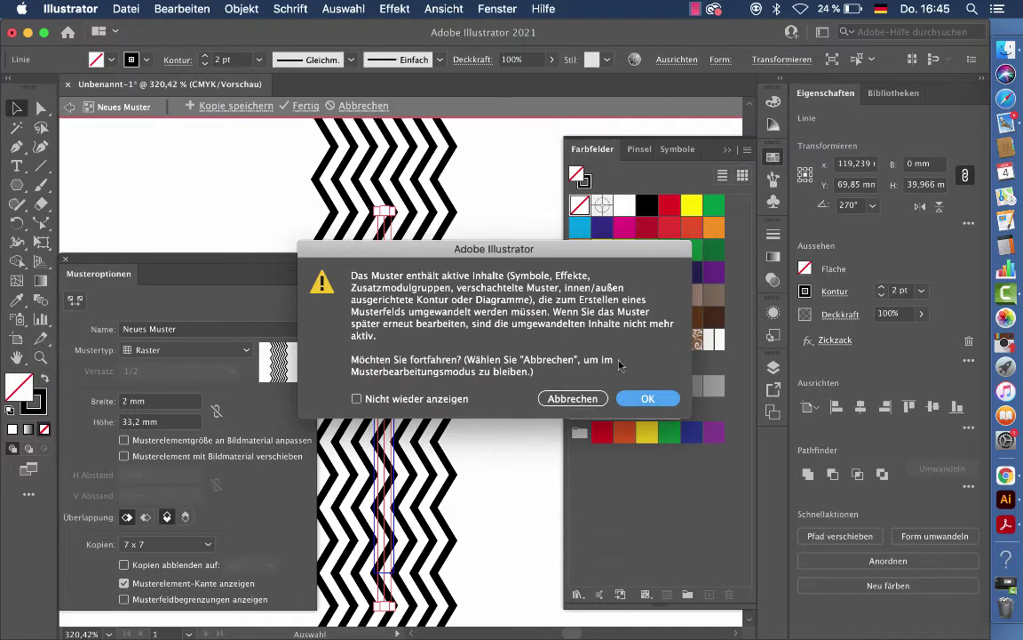
{"action": "left_click", "coordinate": [638, 401]}
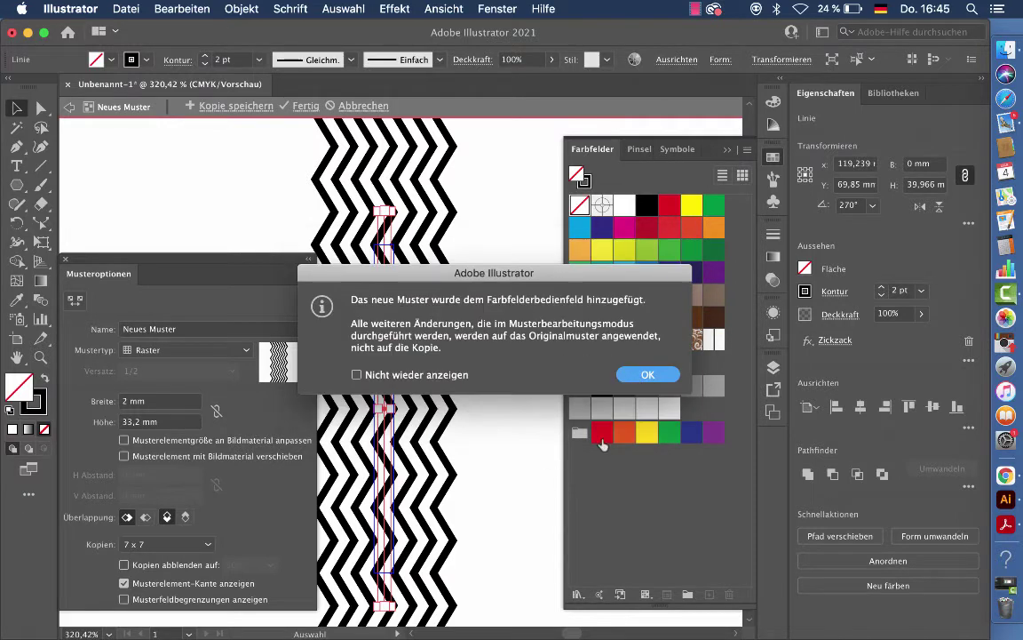
{"action": "left_click", "coordinate": [648, 373]}
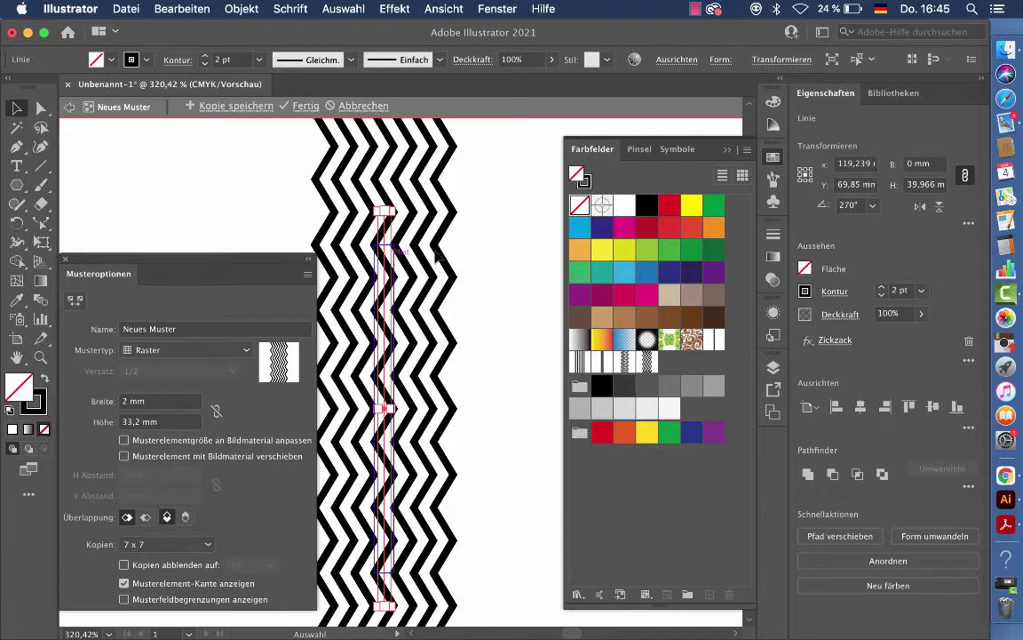
Make the zigzag stroke dashed and save a copy, first trying the name Zickzack.
{"action": "left_click", "coordinate": [169, 61]}
{"action": "left_click", "coordinate": [10, 169]}
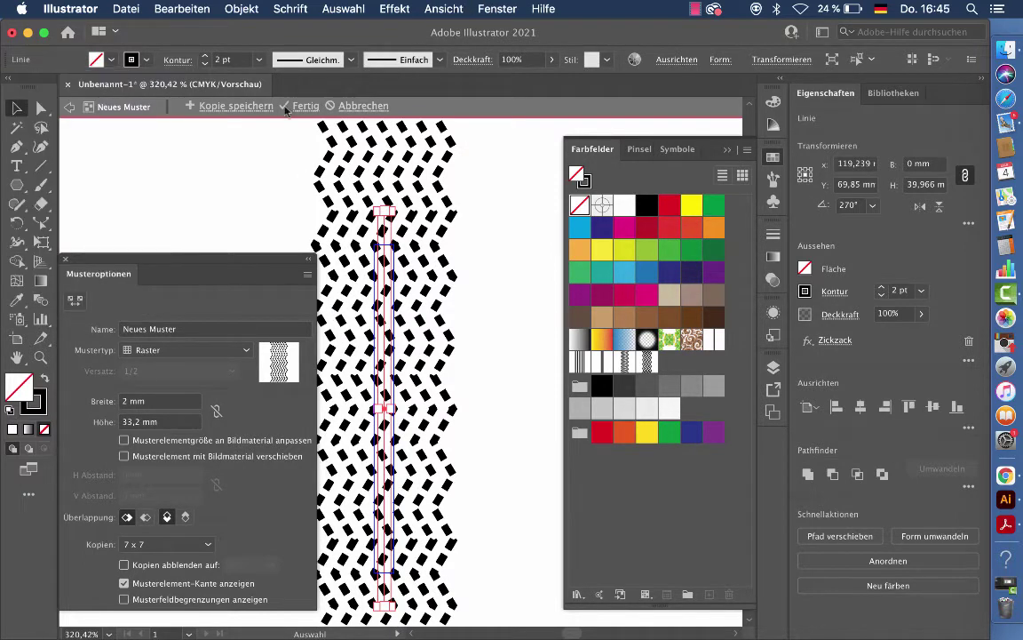
{"action": "left_click", "coordinate": [222, 105]}
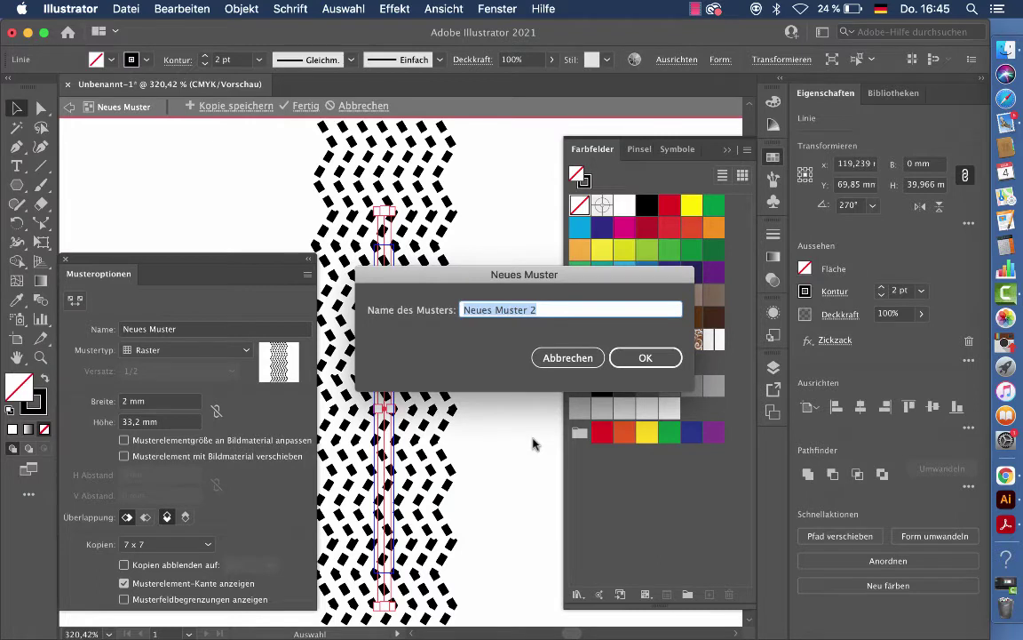
{"action": "type", "text": "Zickzack"}
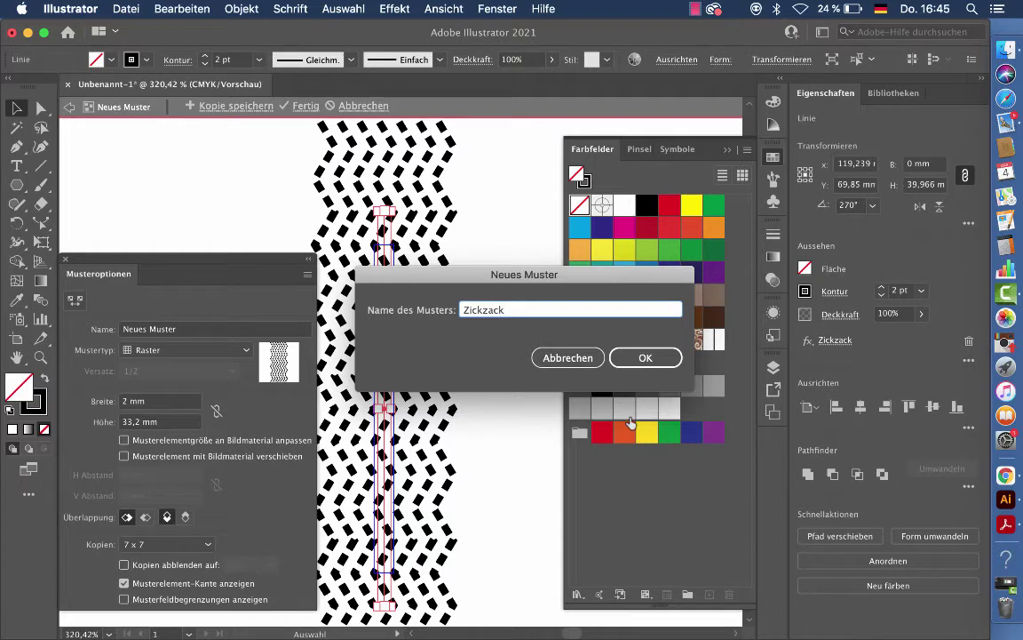
{"action": "left_click", "coordinate": [642, 358]}
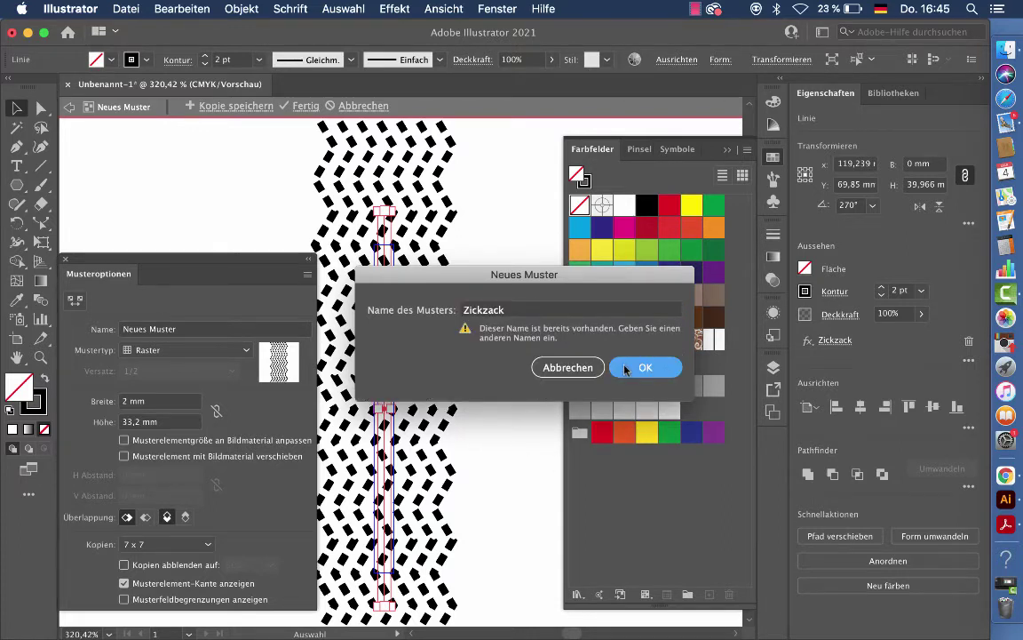
Name the dashed copy 'Zickzack 2', confirm the dialogs, and leave pattern editing.
{"action": "left_click", "coordinate": [516, 313]}
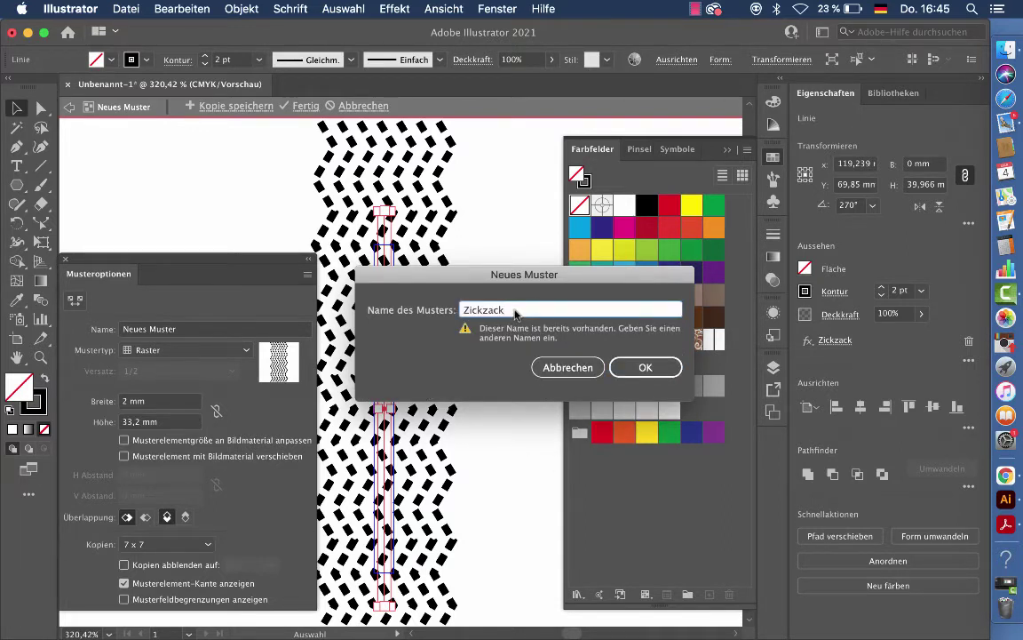
{"action": "type", "text": "2"}
{"action": "left_click", "coordinate": [644, 366]}
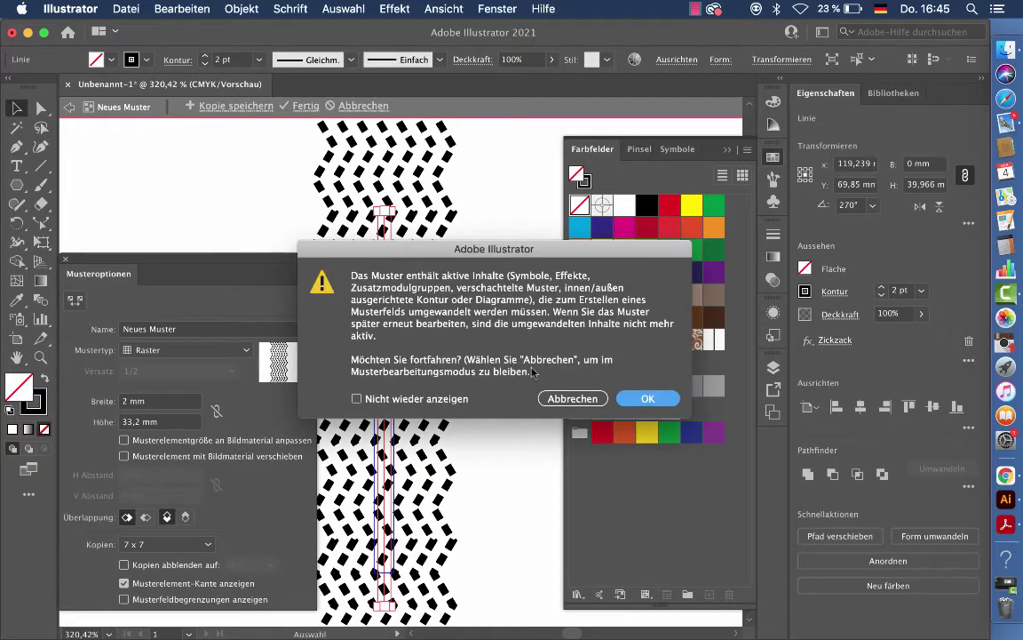
{"action": "left_click", "coordinate": [629, 399]}
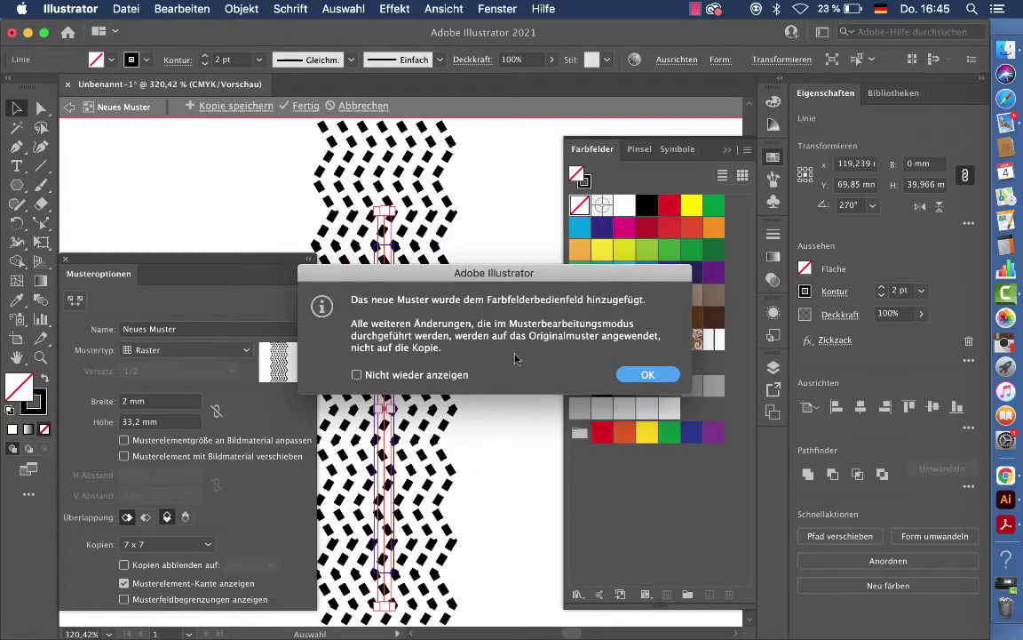
{"action": "left_click", "coordinate": [641, 375]}
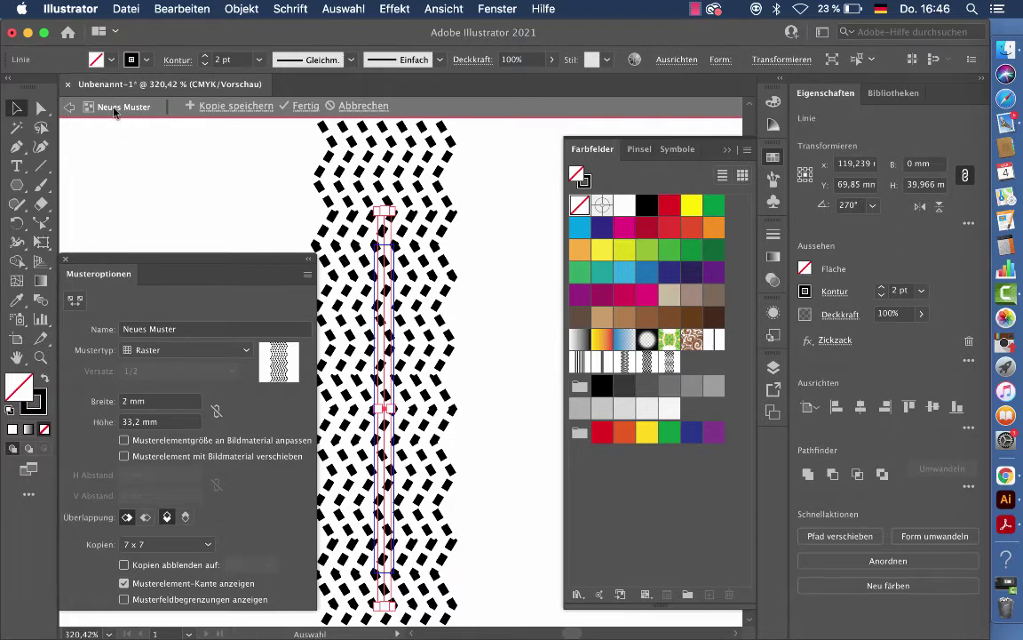
{"action": "left_click", "coordinate": [364, 107]}
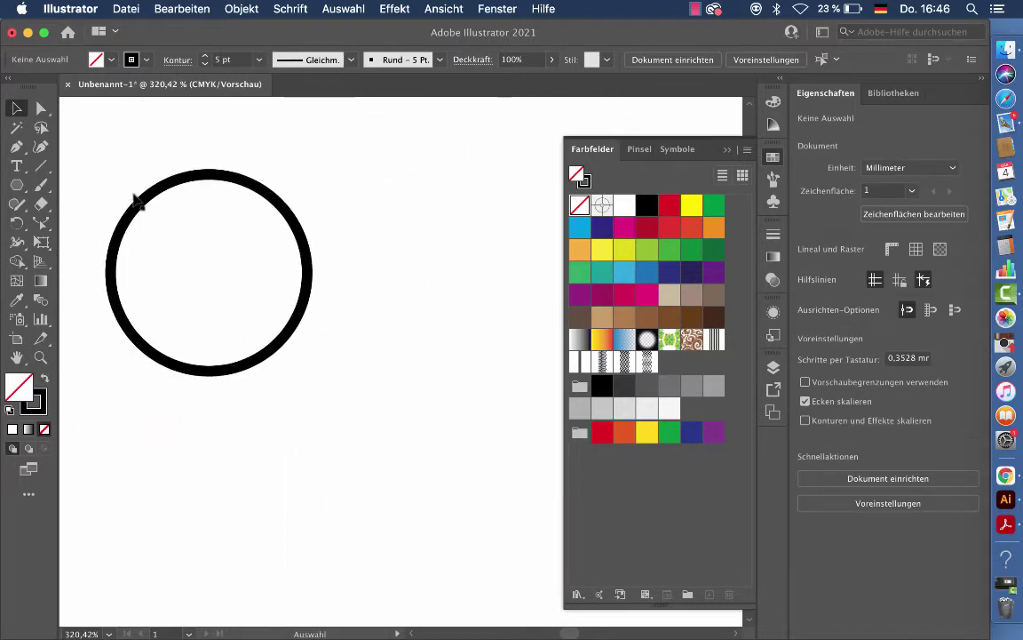
Select the outlined circle and bring up the Objekt > Muster commands.
{"action": "left_click", "coordinate": [138, 201]}
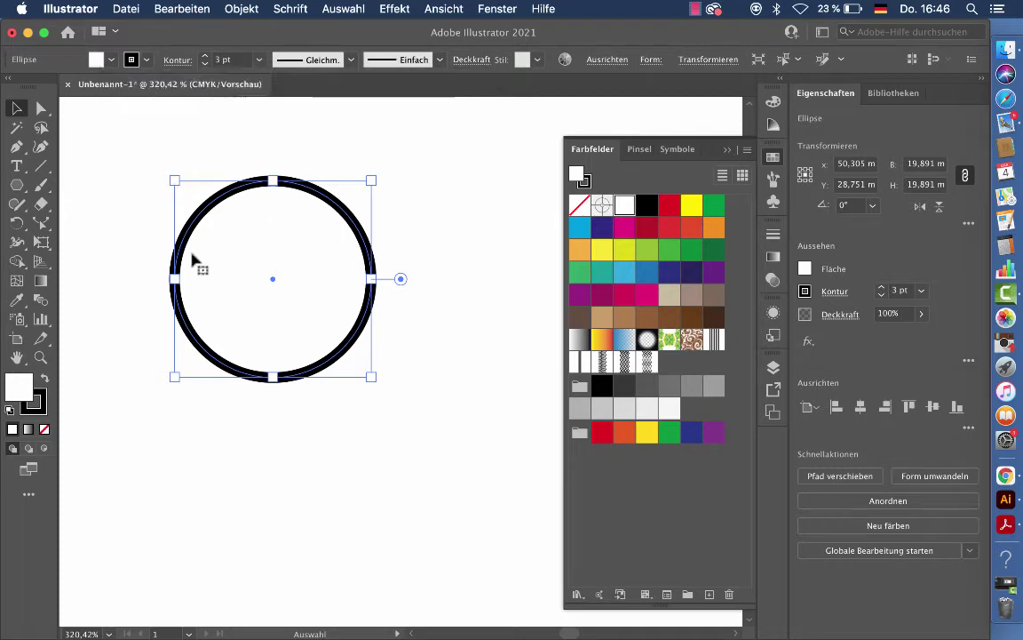
{"action": "key", "text": "Left"}
{"action": "key", "text": "Left"}
{"action": "scroll", "coordinate": [210, 234], "scroll_direction": "up", "scroll_amount": 2}
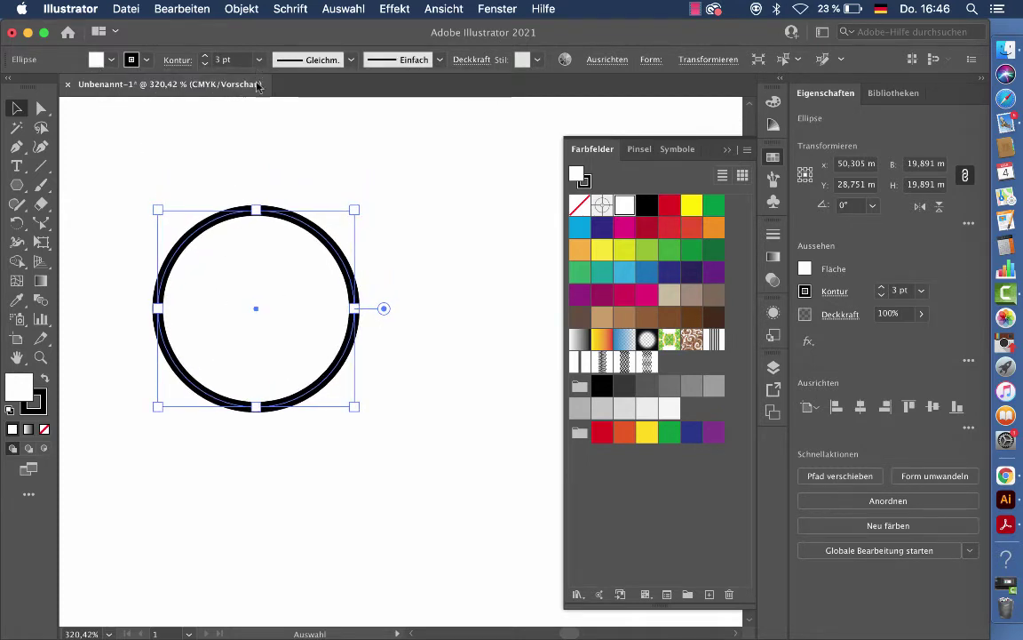
{"action": "left_click", "coordinate": [236, 9]}
{"action": "mouse_move", "coordinate": [253, 395]}
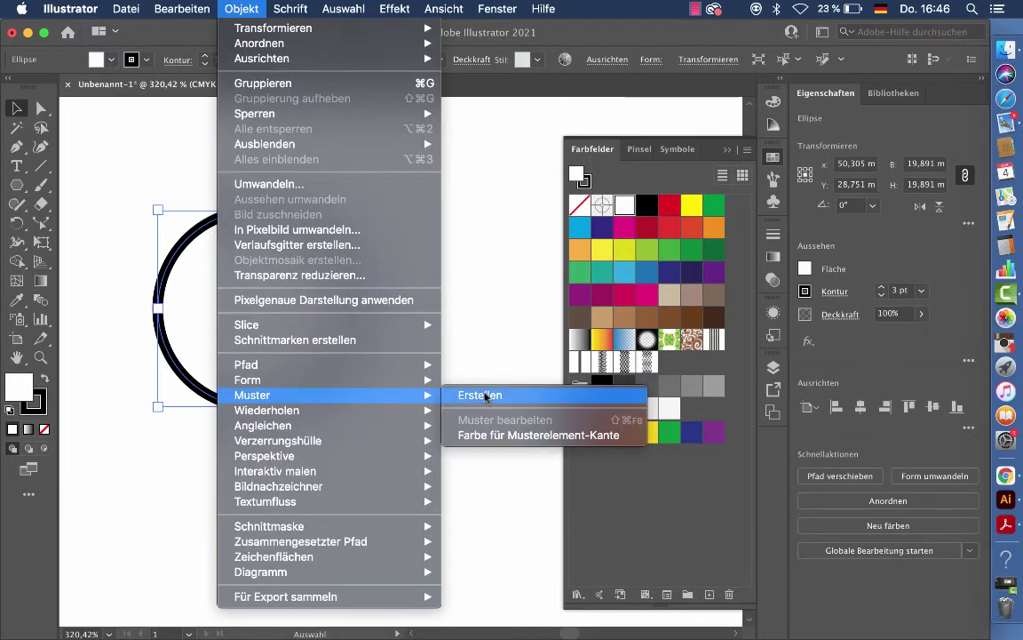
Create a new pattern from the circle and select its central tile circle.
{"action": "left_click", "coordinate": [453, 394]}
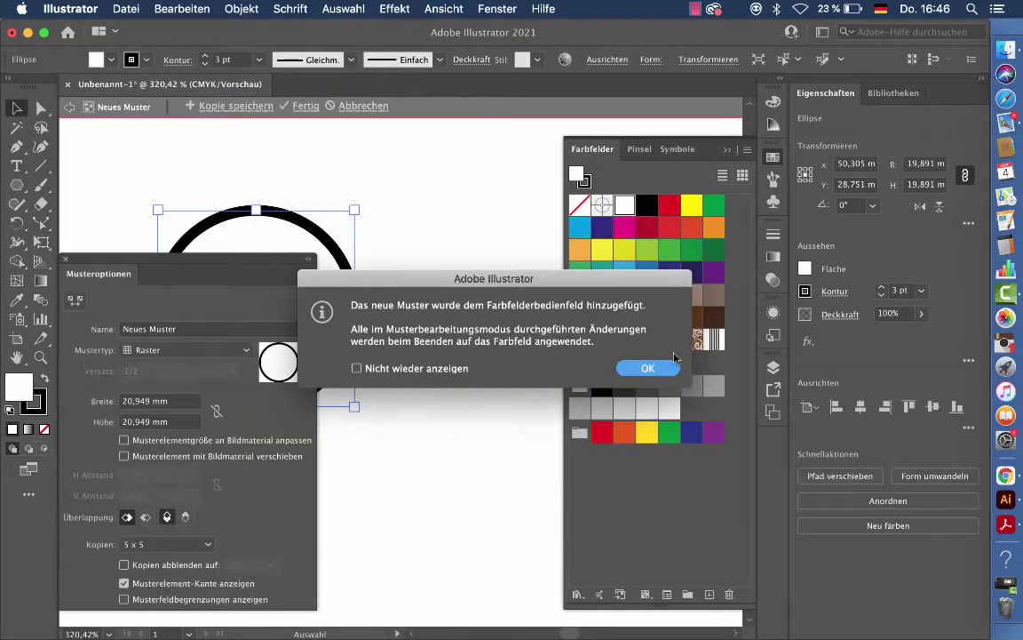
{"action": "left_click", "coordinate": [648, 367]}
{"action": "left_click_drag", "start_coordinate": [199, 261], "coordinate": [197, 172]}
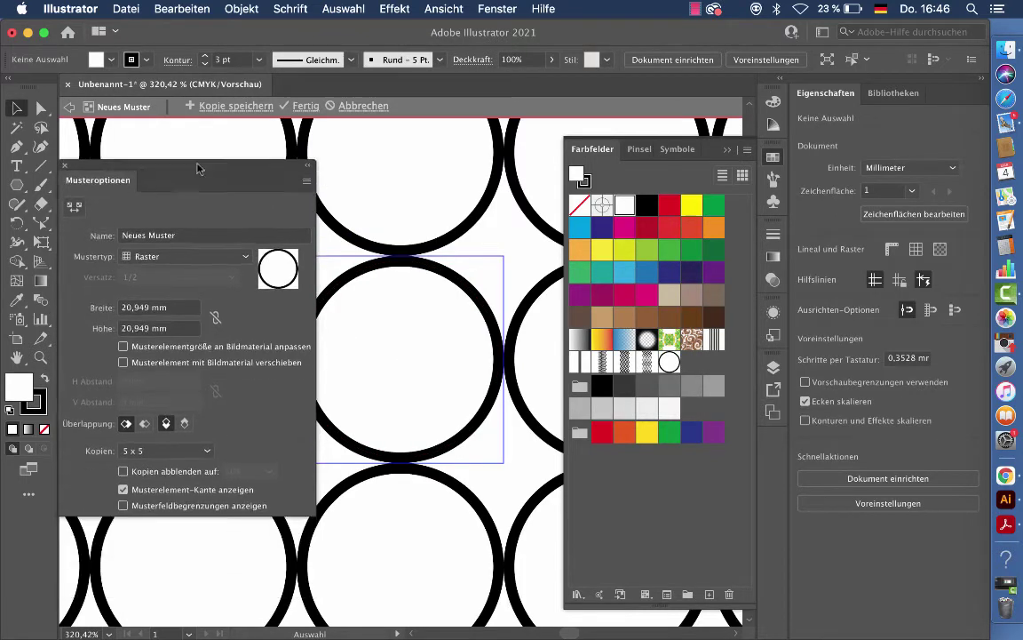
{"action": "left_click", "coordinate": [356, 349]}
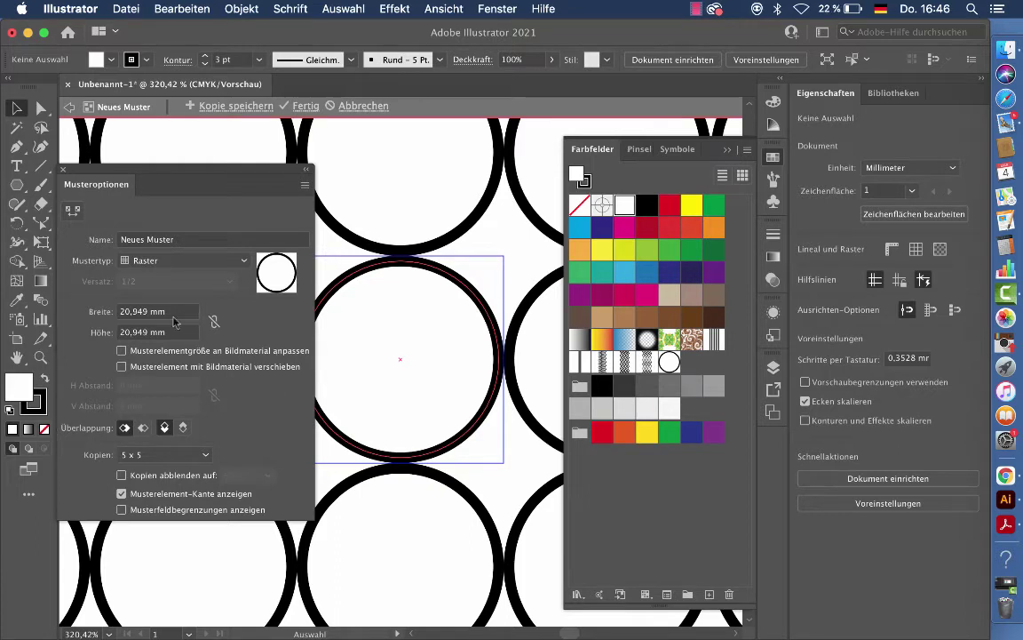
Link tile width and height, set 18 mm, then step down to 14 × 14 mm.
{"action": "left_click", "coordinate": [123, 351]}
{"action": "left_click", "coordinate": [122, 352]}
{"action": "left_click", "coordinate": [160, 311]}
{"action": "left_click", "coordinate": [215, 320]}
{"action": "left_click", "coordinate": [138, 311]}
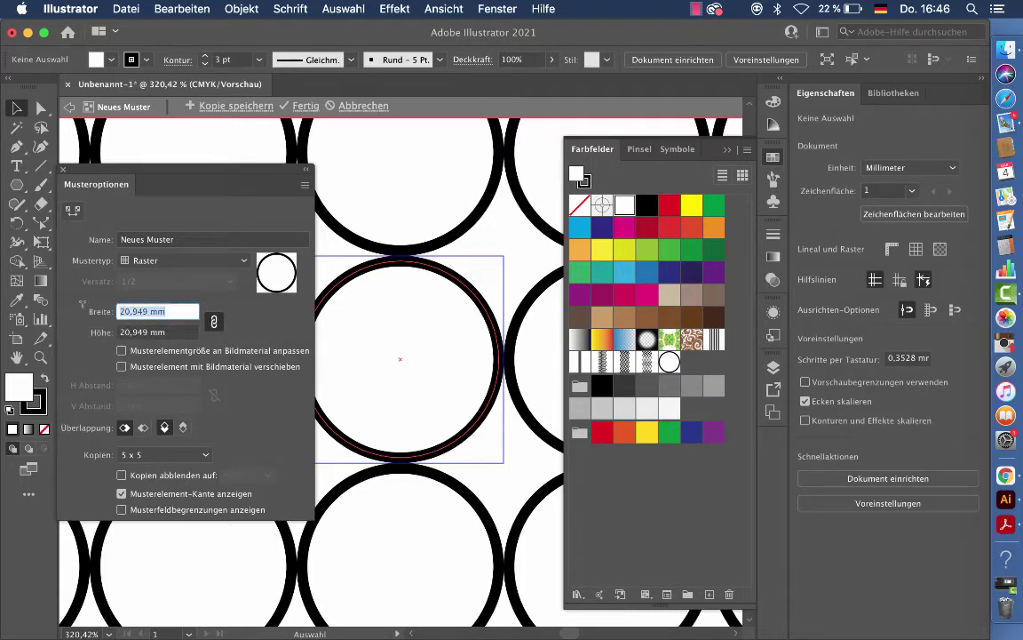
{"action": "type", "text": "18"}
{"action": "key", "text": "Return"}
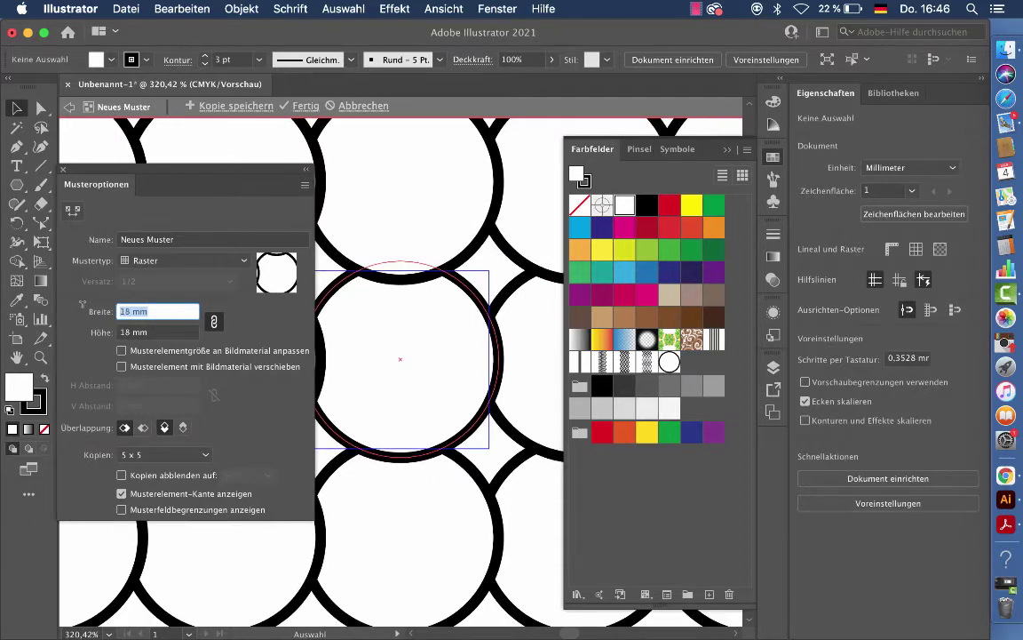
{"action": "key", "text": "Down"}
{"action": "key", "text": "Down"}
{"action": "key", "text": "Down"}
{"action": "key", "text": "Down"}
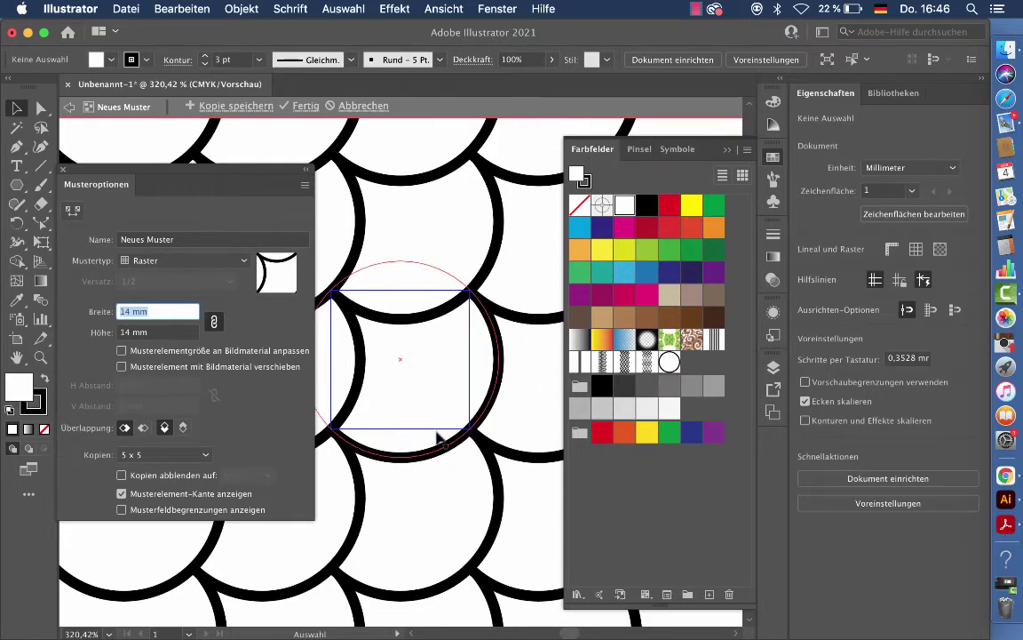
Save the 14 mm scale pattern as swatch 'Japan'.
{"action": "left_click", "coordinate": [233, 107]}
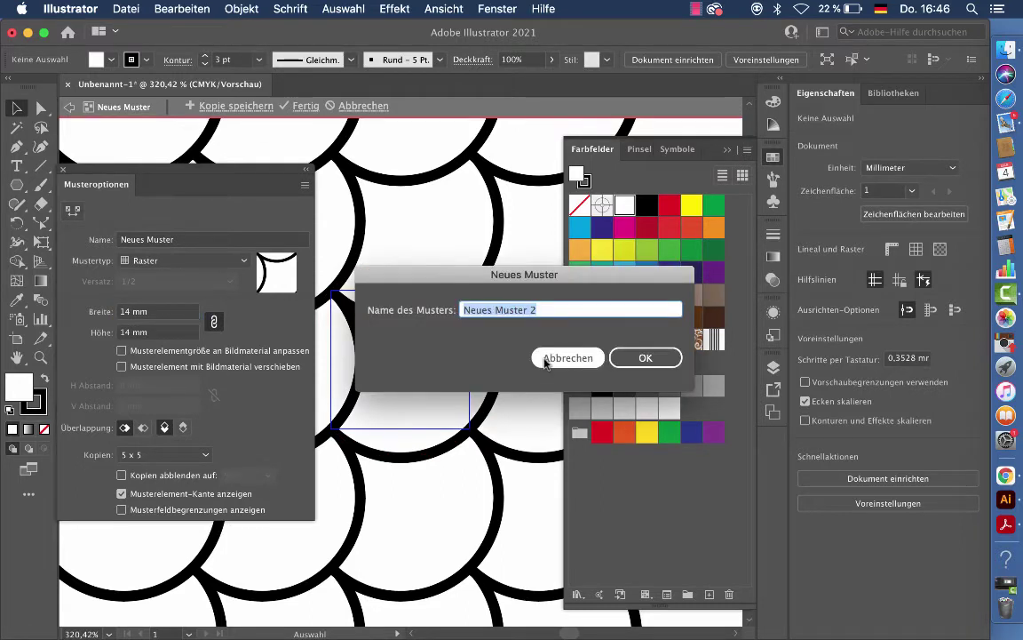
{"action": "type", "text": "Japan"}
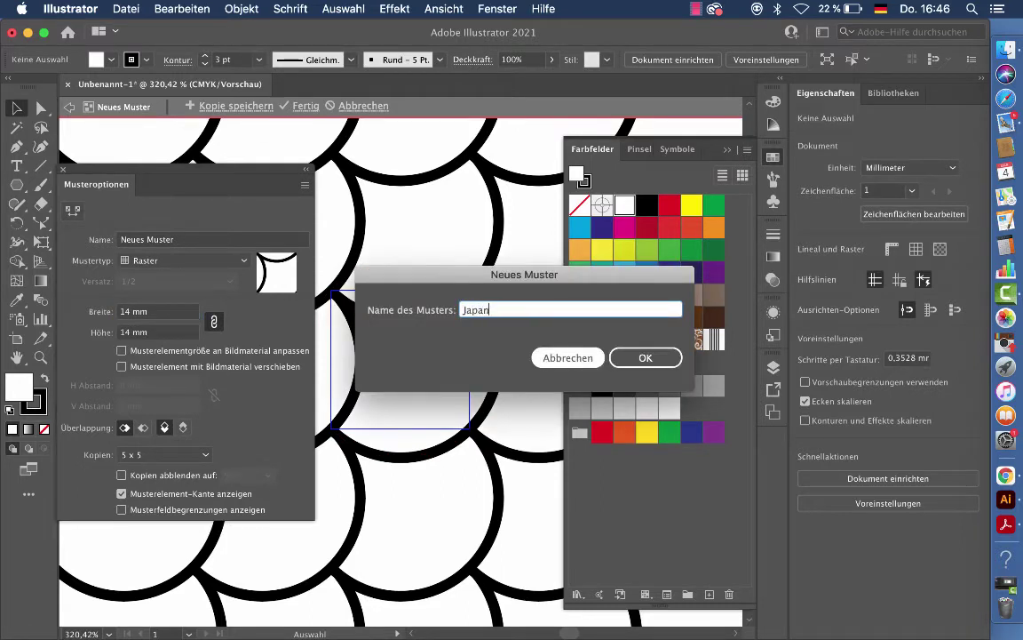
{"action": "left_click", "coordinate": [641, 360]}
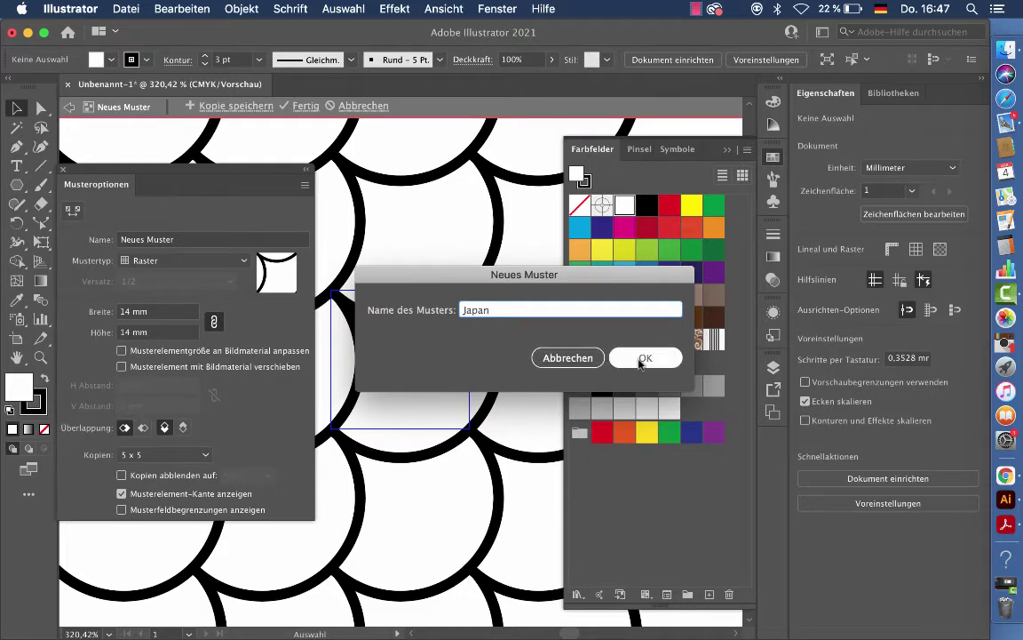
{"action": "left_click", "coordinate": [649, 375]}
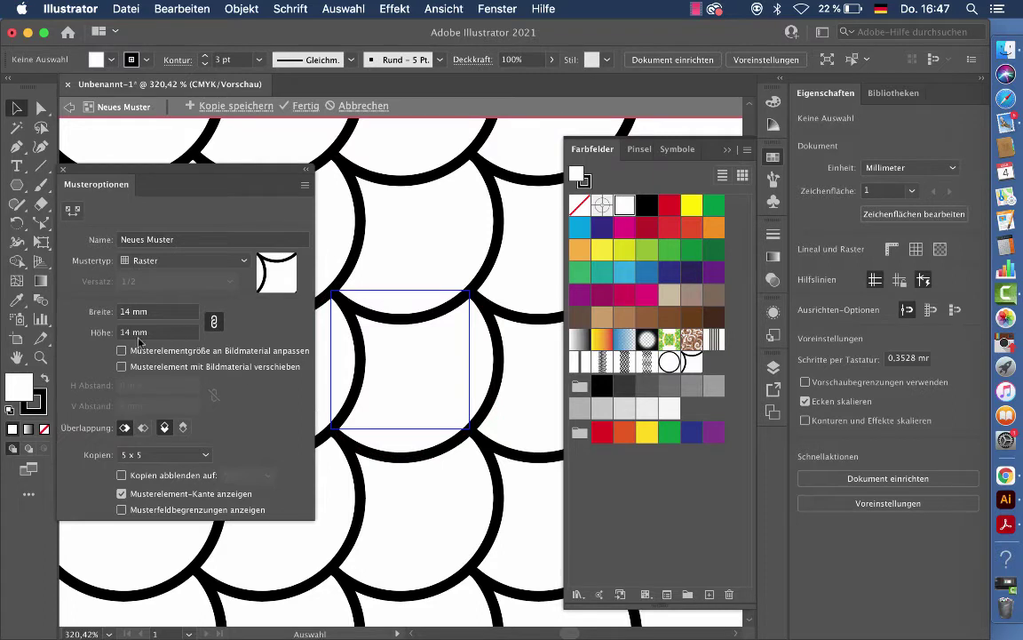
Shrink the tile to 7 mm and save it as a second swatch, 'Japan 2'.
{"action": "left_click", "coordinate": [154, 317]}
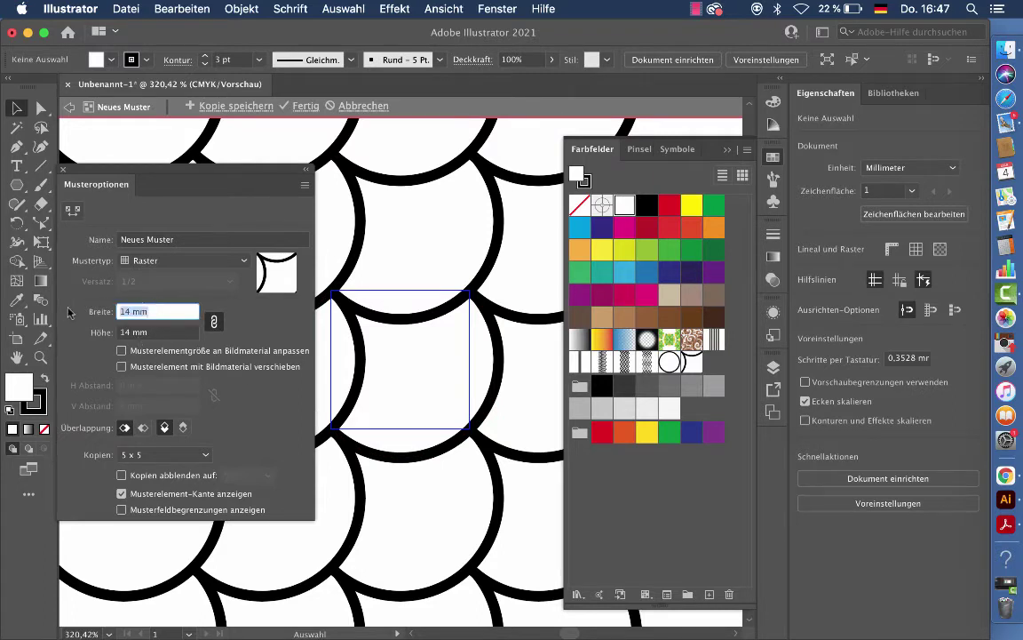
{"action": "key", "text": "Down"}
{"action": "key", "text": "Down"}
{"action": "key", "text": "Down"}
{"action": "key", "text": "Down"}
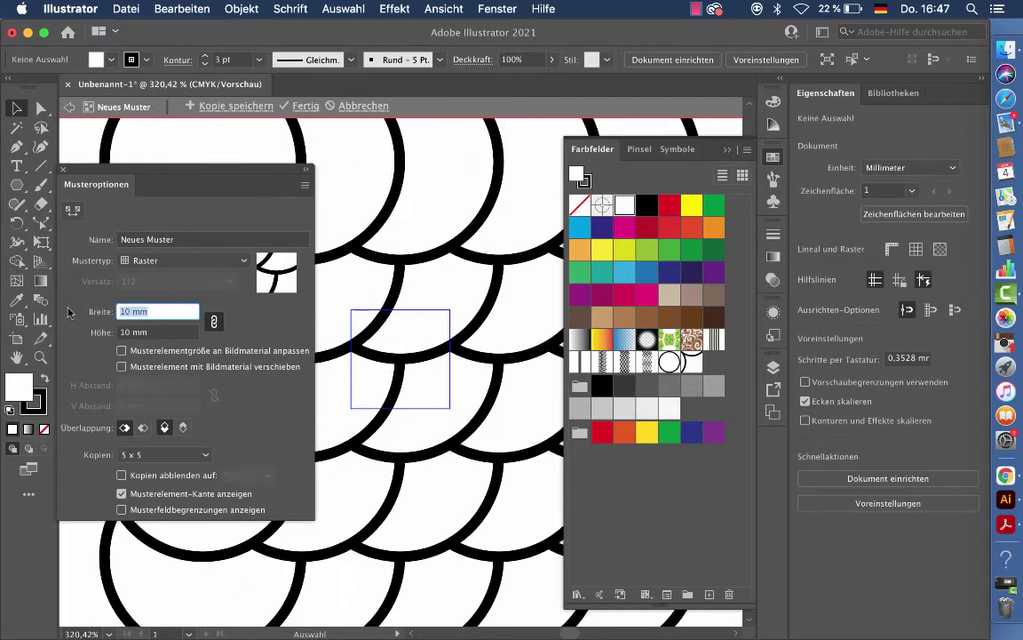
{"action": "key", "text": "Down"}
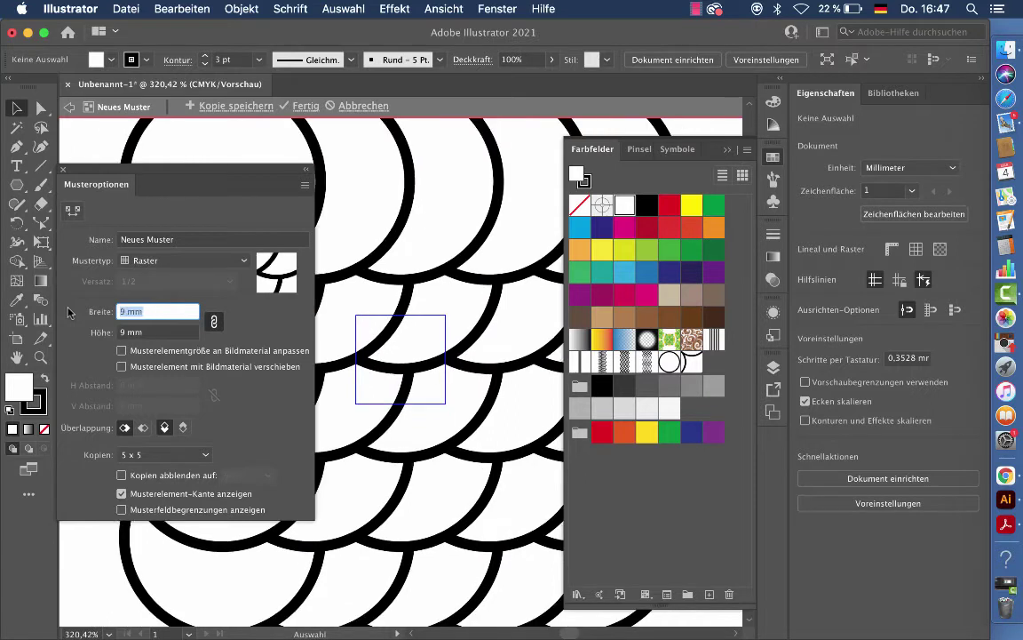
{"action": "key", "text": "Down"}
{"action": "key", "text": "Down"}
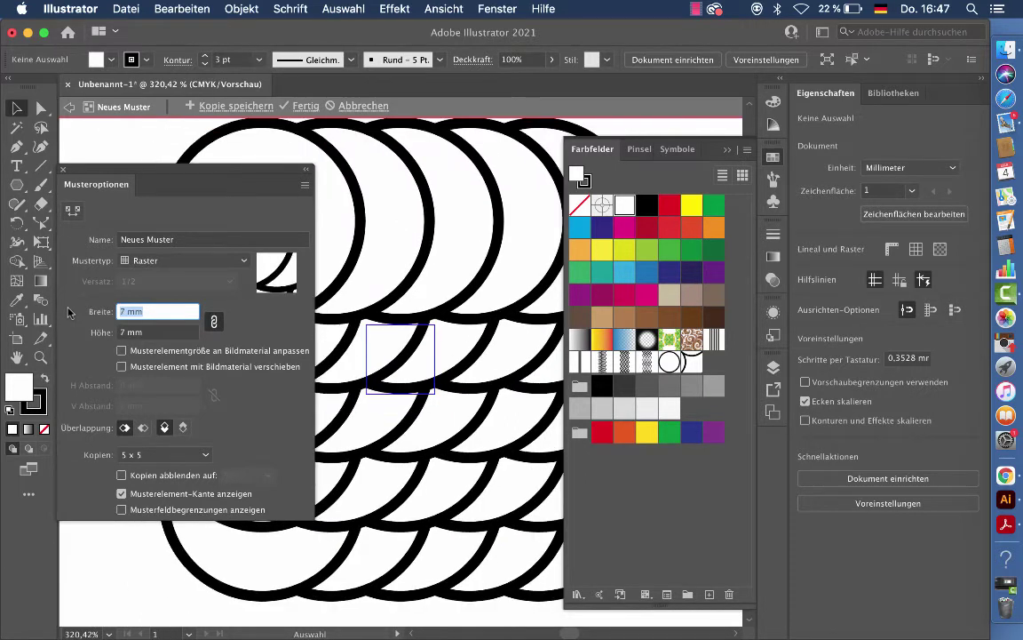
{"action": "left_click", "coordinate": [217, 105]}
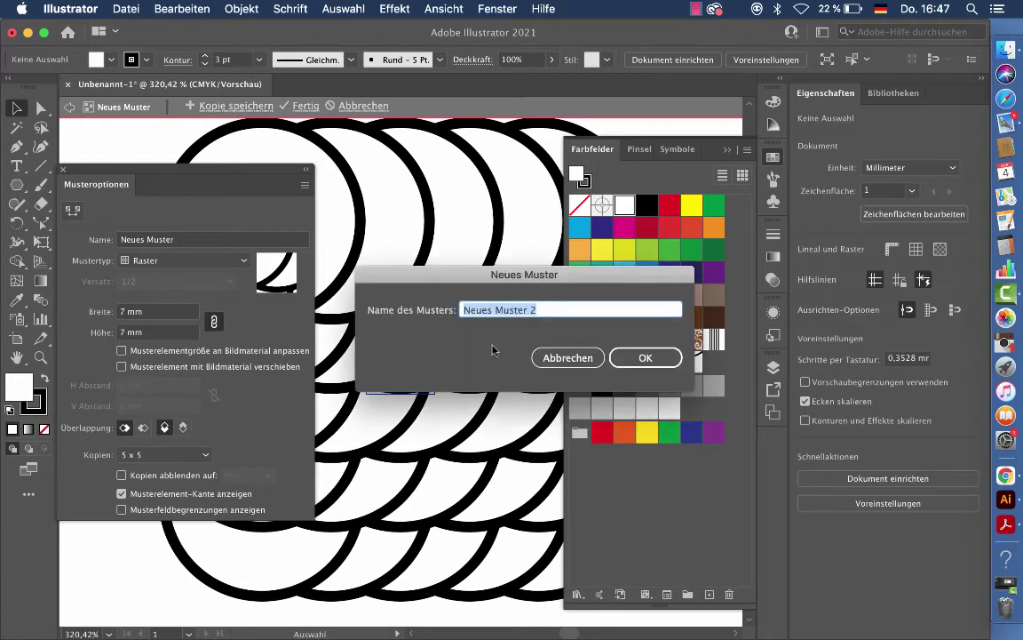
{"action": "type", "text": "Japam"}
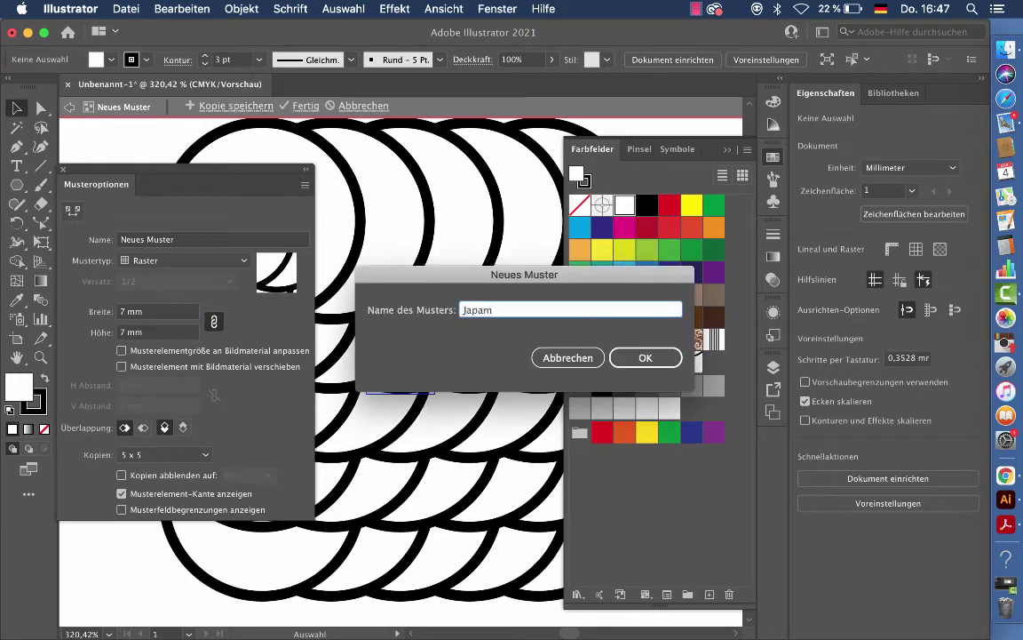
{"action": "left_click", "coordinate": [647, 366]}
{"action": "type", "text": "n 2"}
{"action": "key", "text": "Return"}
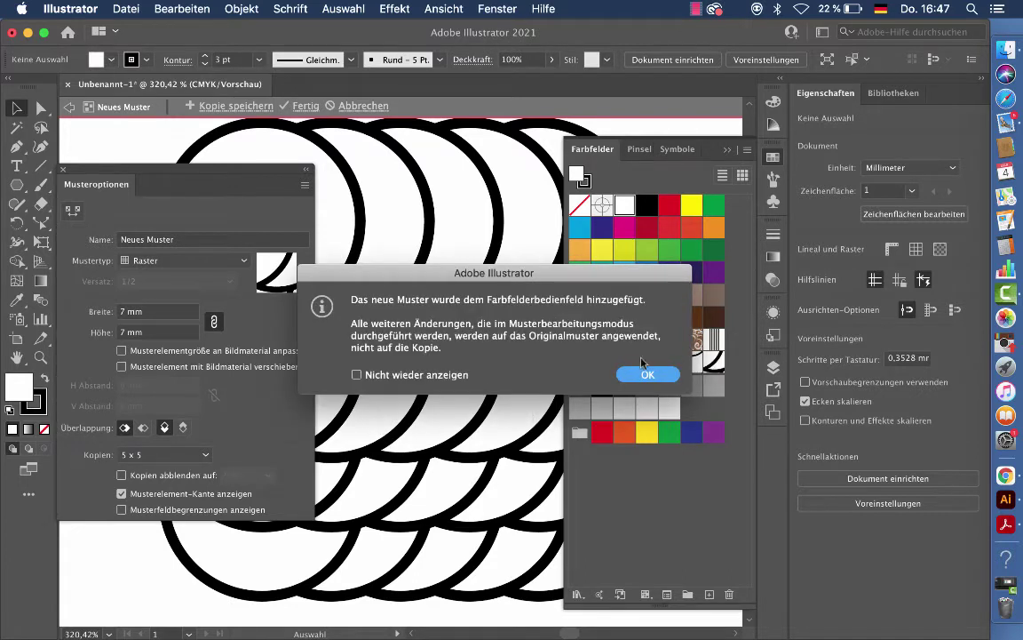
Set the overlap to Unten nach vorne so lower rows sit in front, then select a circle.
{"action": "left_click", "coordinate": [639, 377]}
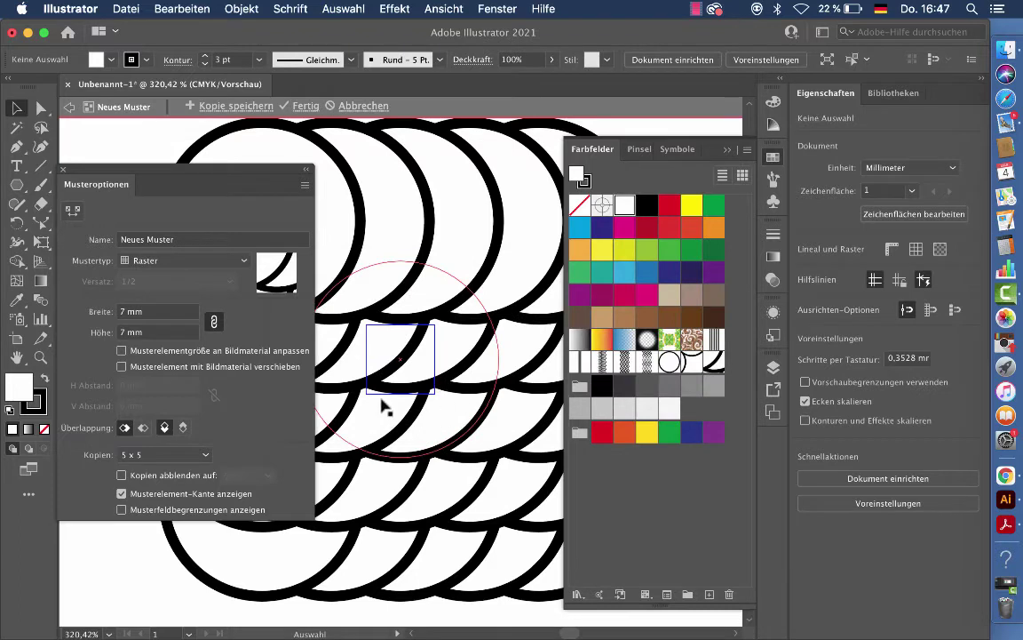
{"action": "left_click", "coordinate": [142, 428]}
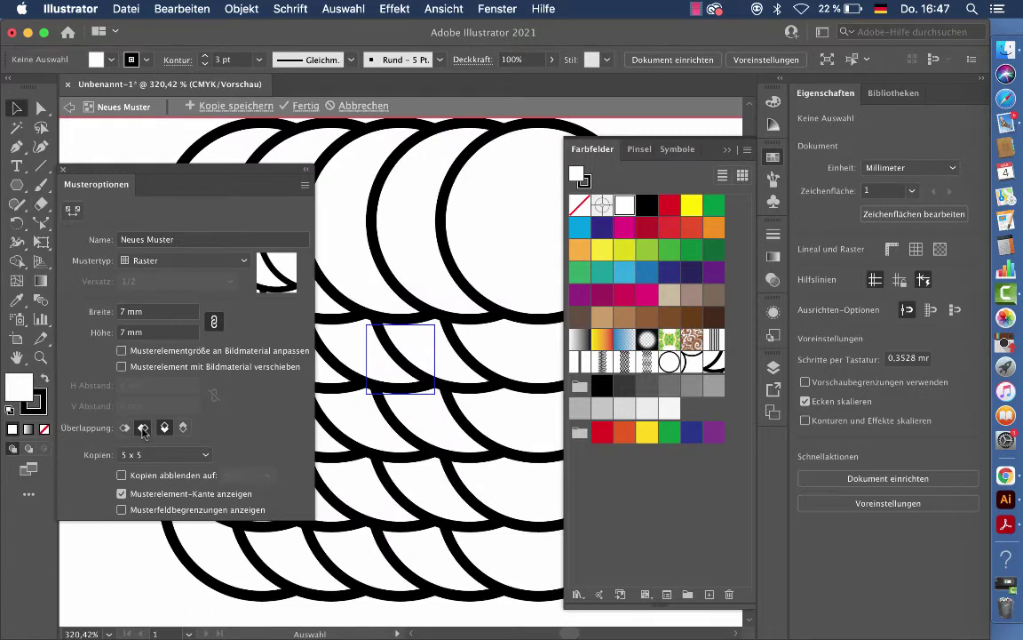
{"action": "left_click", "coordinate": [183, 428]}
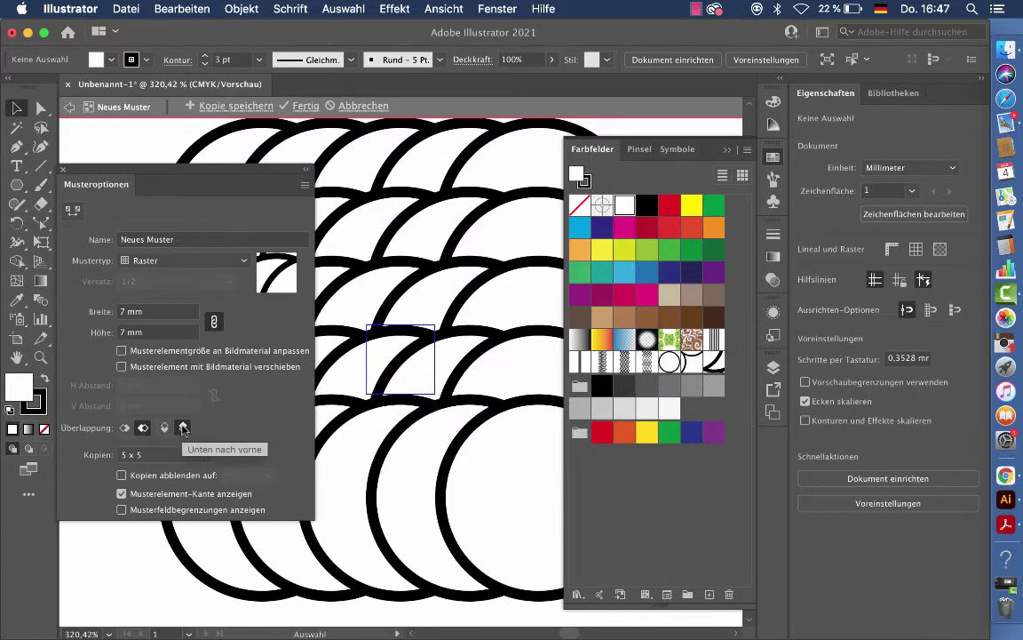
{"action": "left_click", "coordinate": [164, 428]}
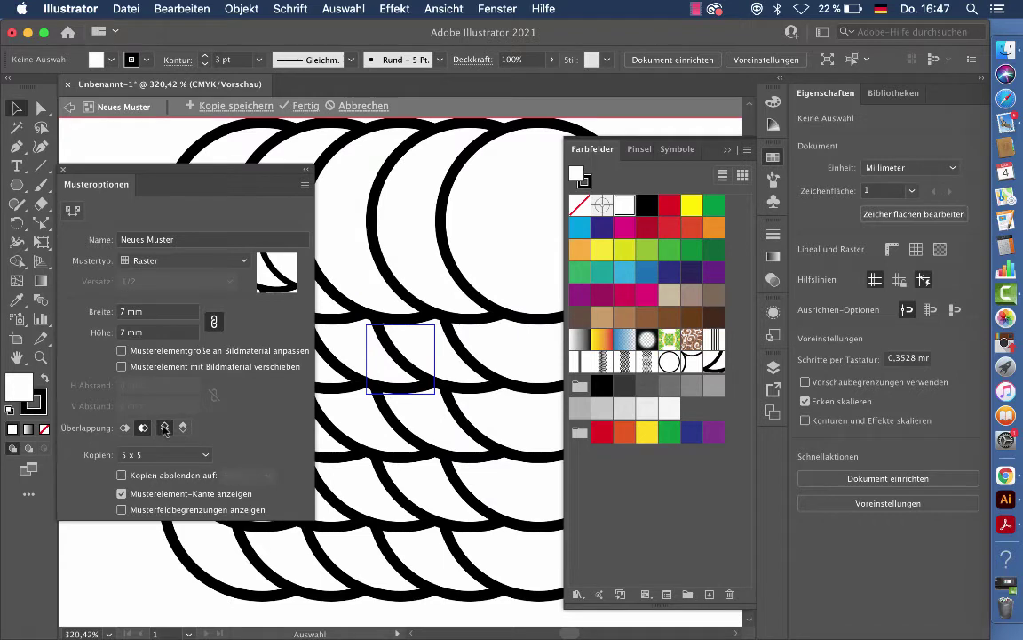
{"action": "left_click", "coordinate": [183, 428]}
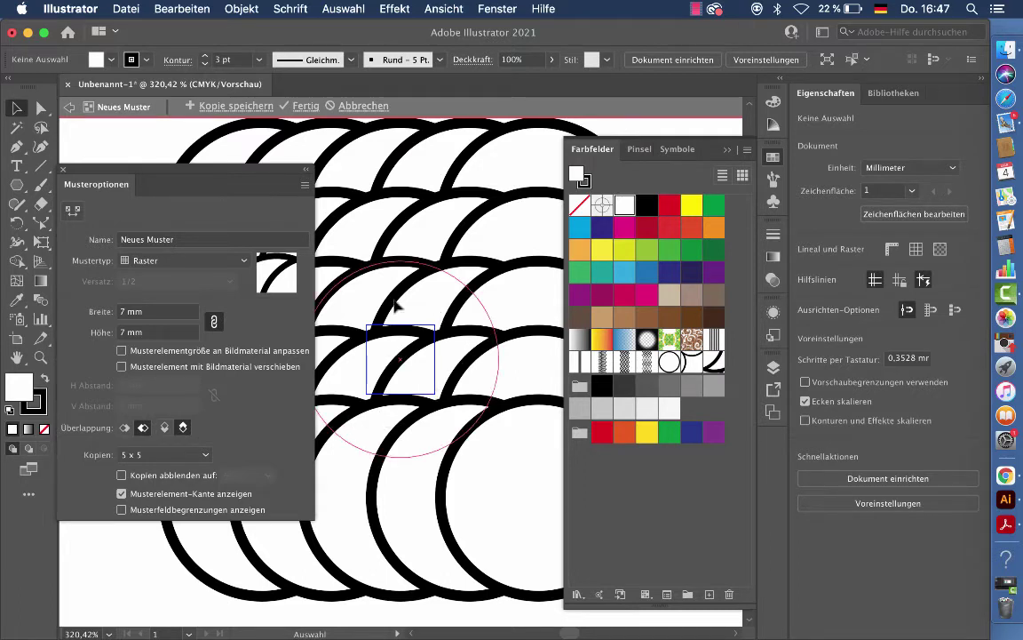
{"action": "left_click", "coordinate": [361, 263]}
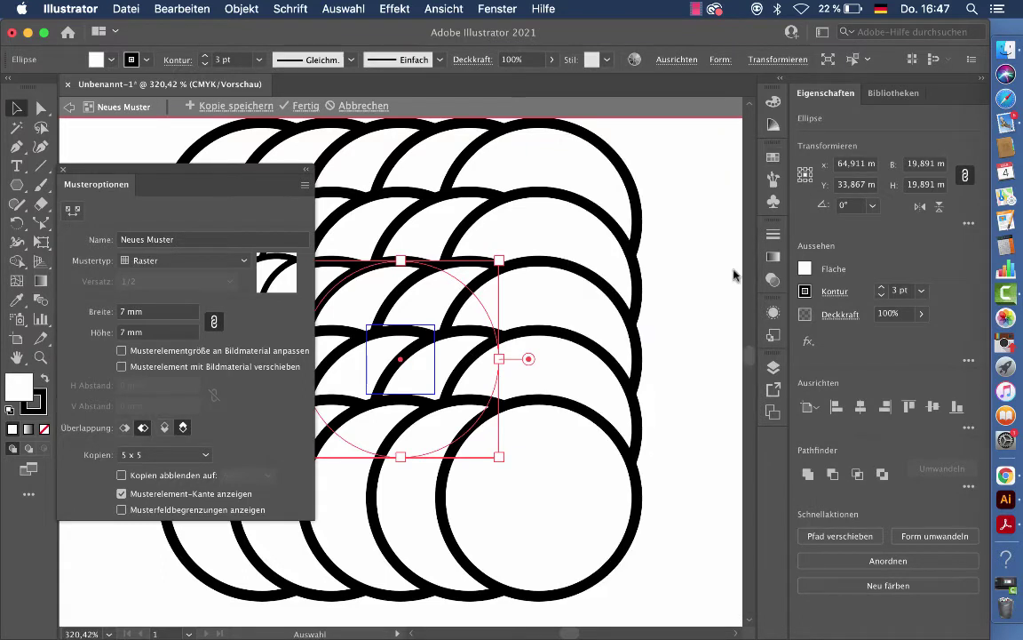
Add a Transformieren effect to the circle's stroke via the Appearance panel.
{"action": "left_click", "coordinate": [773, 314]}
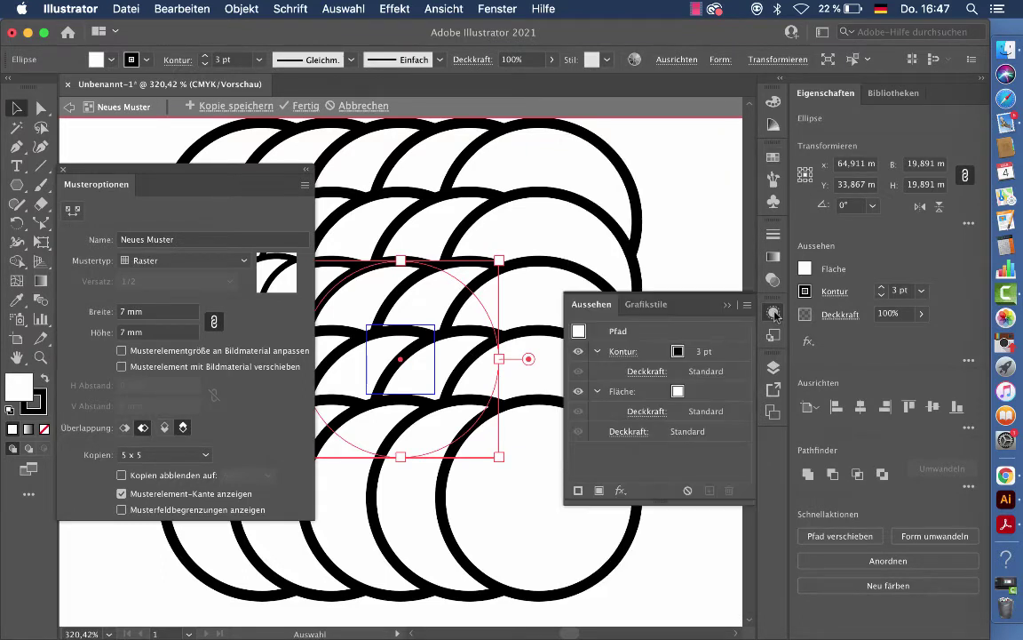
{"action": "left_click", "coordinate": [729, 352]}
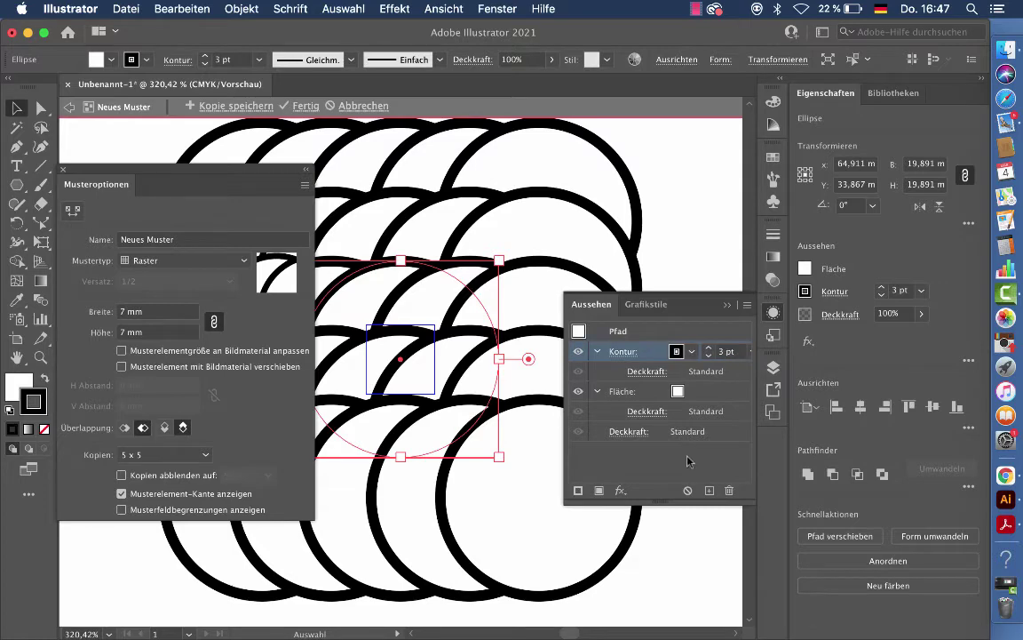
{"action": "left_click", "coordinate": [620, 491]}
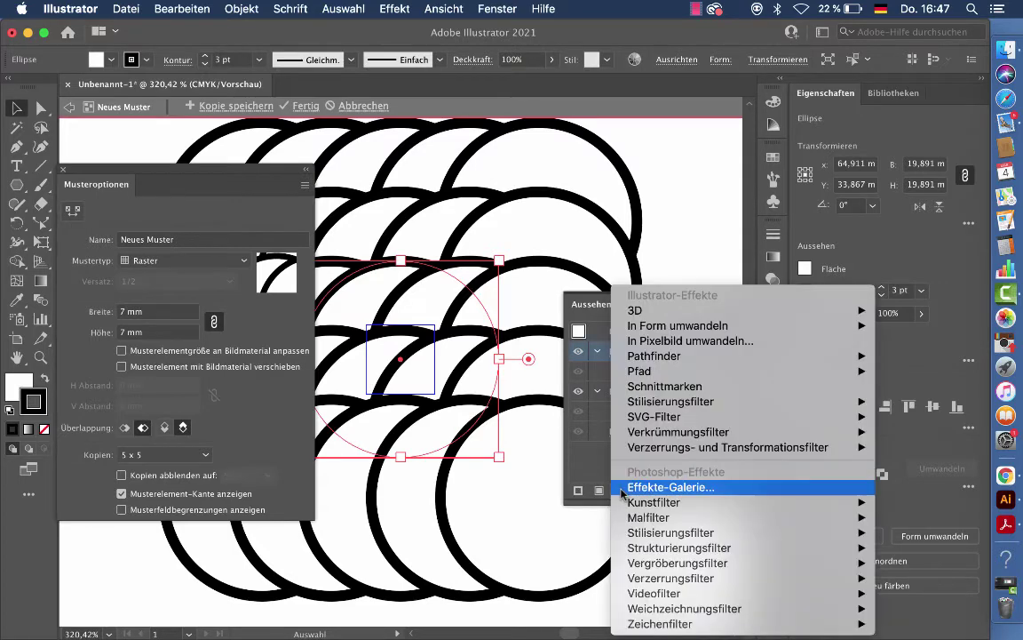
{"action": "mouse_move", "coordinate": [727, 447]}
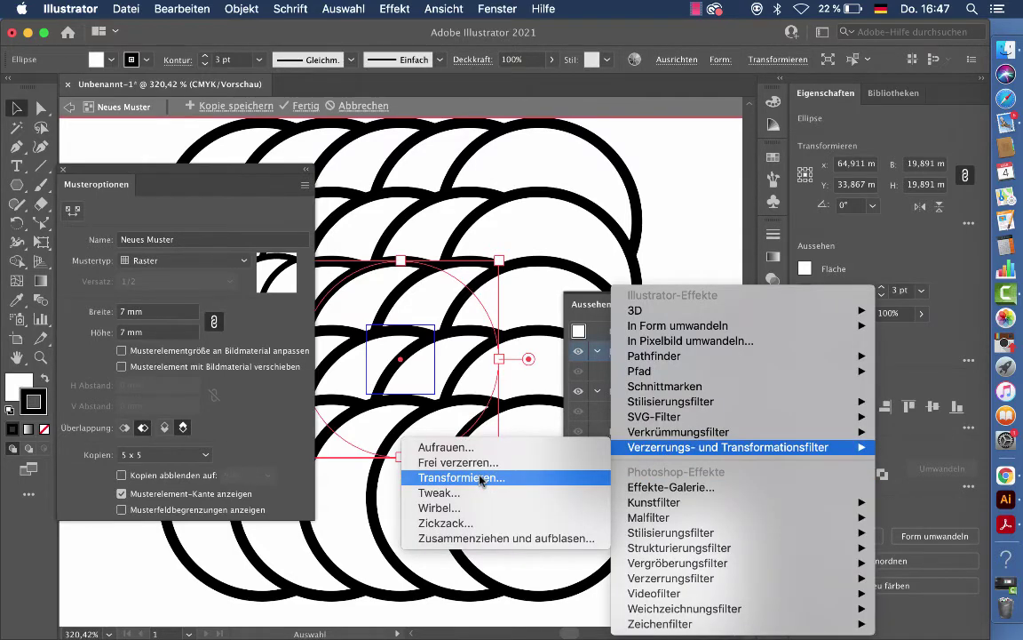
{"action": "left_click", "coordinate": [481, 479]}
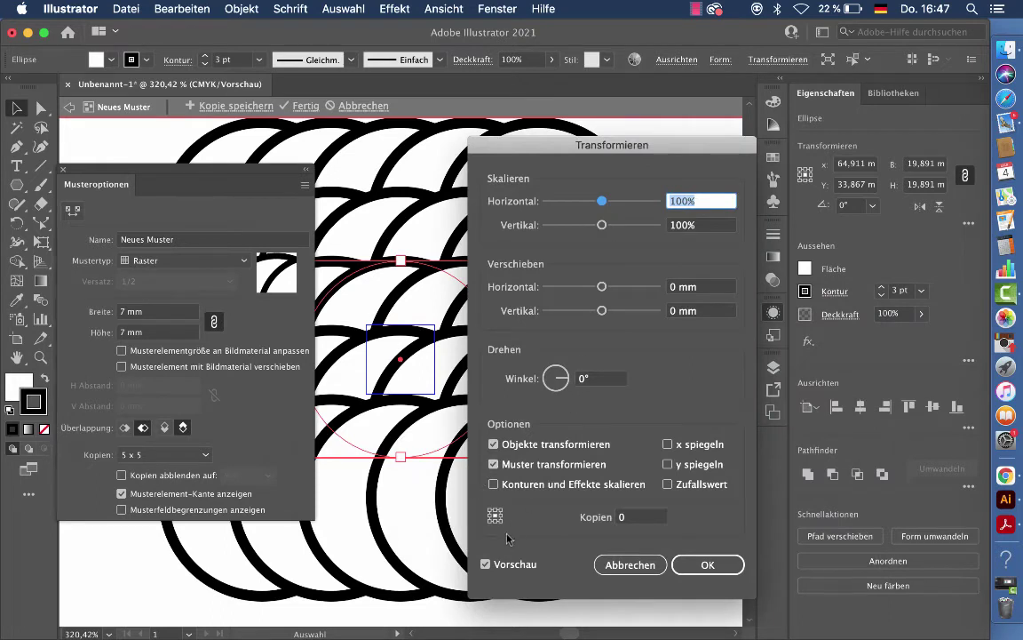
{"action": "left_click", "coordinate": [643, 521]}
{"action": "type", "text": "1"}
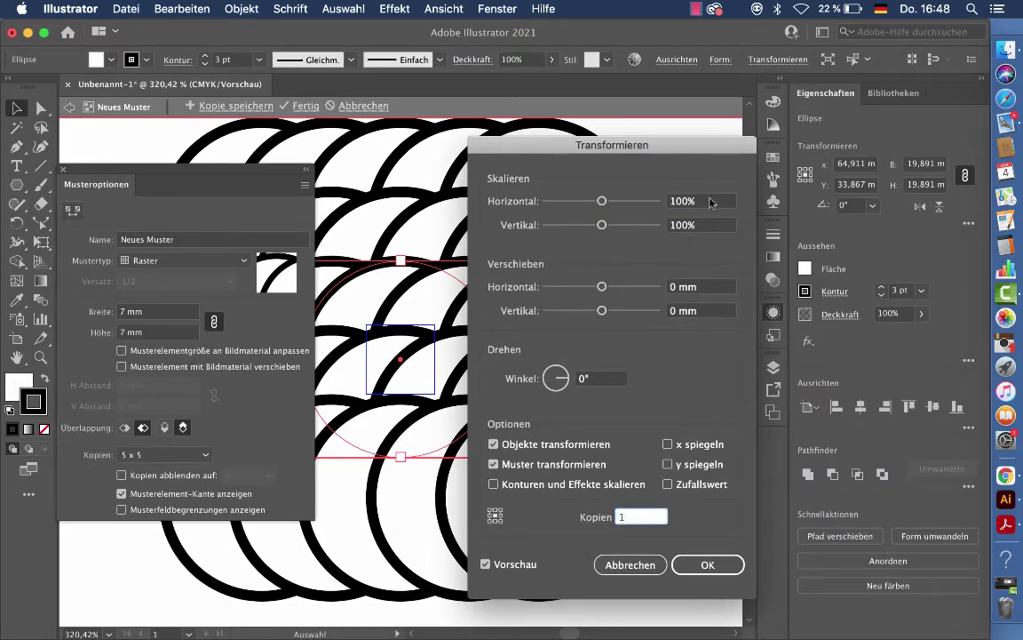
Set the transform to 80% horizontal and vertical scale with 2 copies.
{"action": "key", "text": "Tab"}
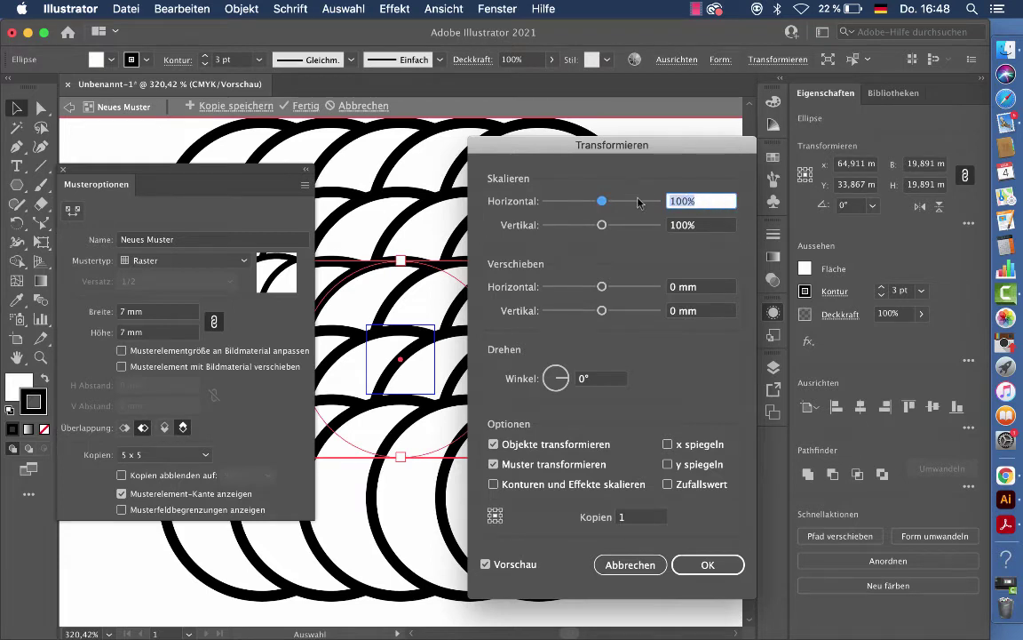
{"action": "key", "text": "Down"}
{"action": "key", "text": "Down"}
{"action": "key", "text": "Down"}
{"action": "key", "text": "Down"}
{"action": "key", "text": "Down"}
{"action": "key", "text": "Down"}
{"action": "key", "text": "Down"}
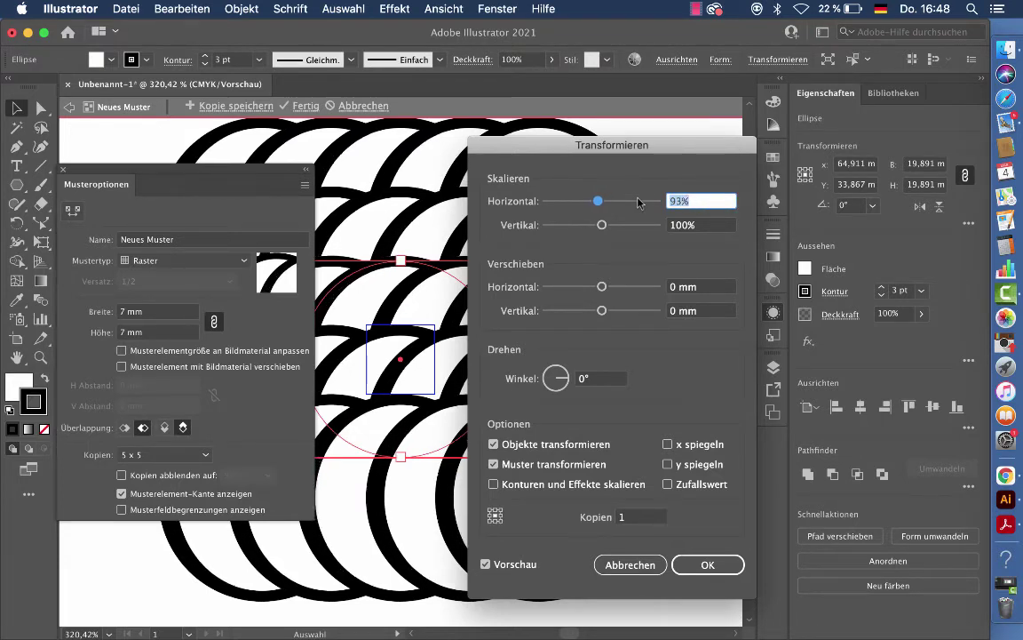
{"action": "key", "text": "Down"}
{"action": "key", "text": "Down"}
{"action": "key", "text": "Down"}
{"action": "key", "text": "Down"}
{"action": "key", "text": "Down"}
{"action": "key", "text": "Down"}
{"action": "key", "text": "Down"}
{"action": "key", "text": "Down"}
{"action": "key", "text": "Down"}
{"action": "key", "text": "Down"}
{"action": "key", "text": "Down"}
{"action": "key", "text": "Down"}
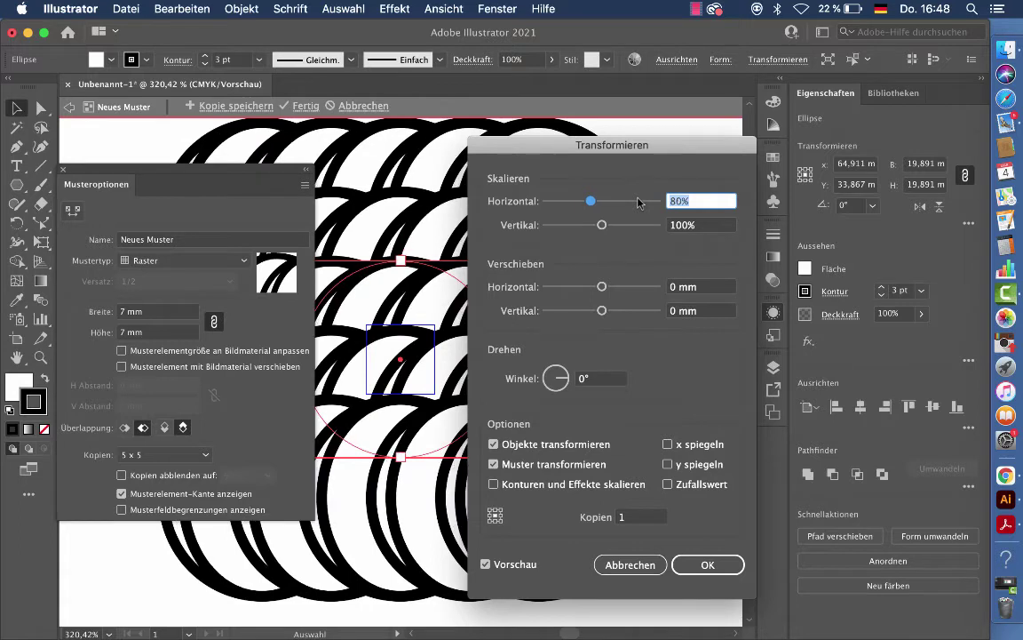
{"action": "left_click", "coordinate": [692, 226]}
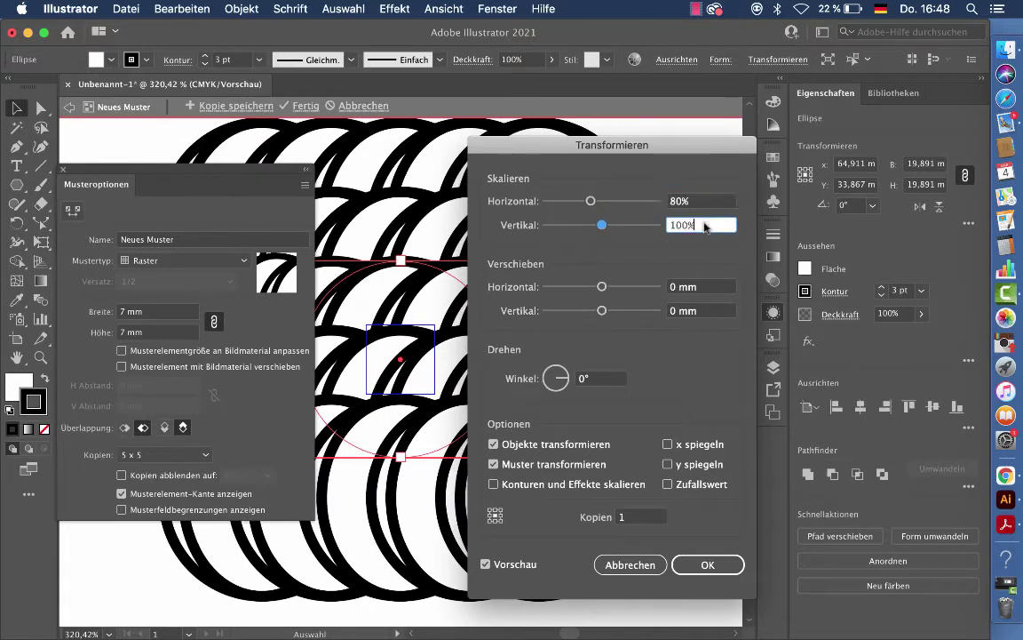
{"action": "key", "text": "shift+Down"}
{"action": "key", "text": "shift+Down"}
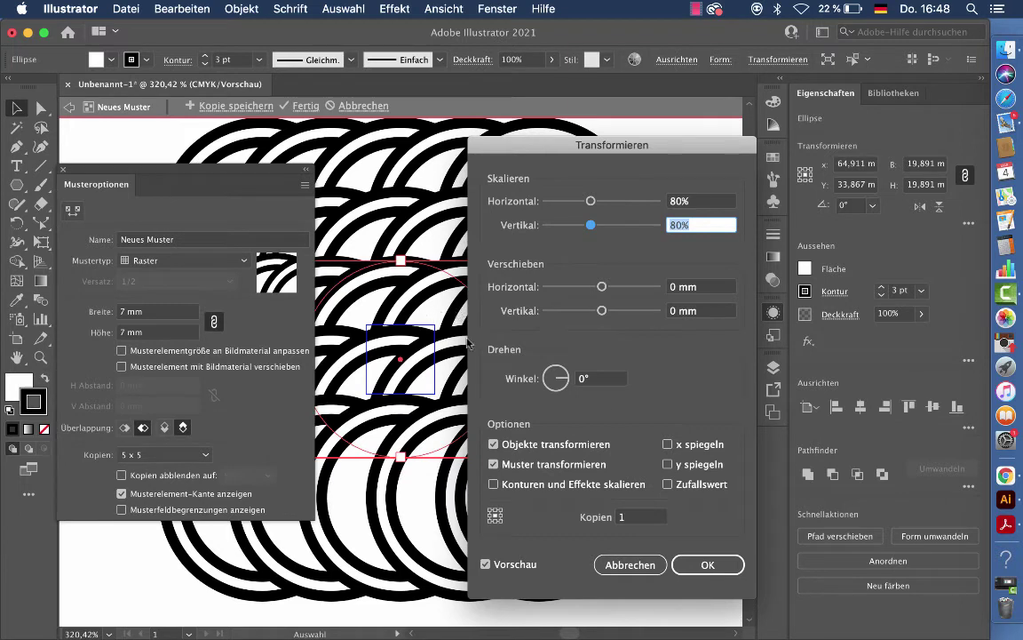
{"action": "left_click", "coordinate": [642, 518]}
{"action": "key", "text": "Up"}
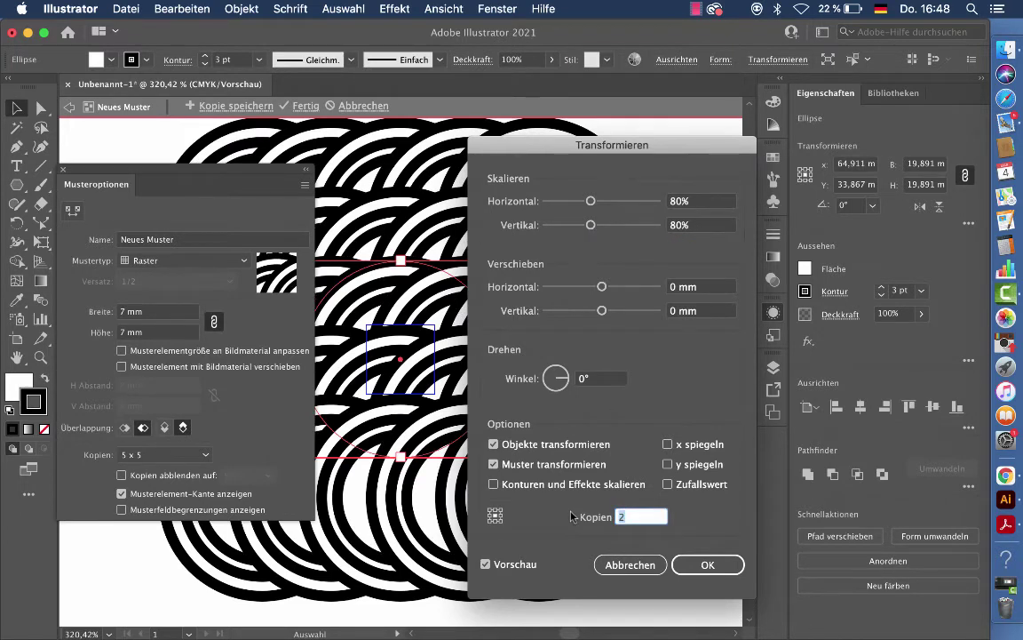
{"action": "key", "text": "Up"}
Apply the transform effect and resize the pattern tile width to 10 mm.
{"action": "left_click", "coordinate": [715, 565]}
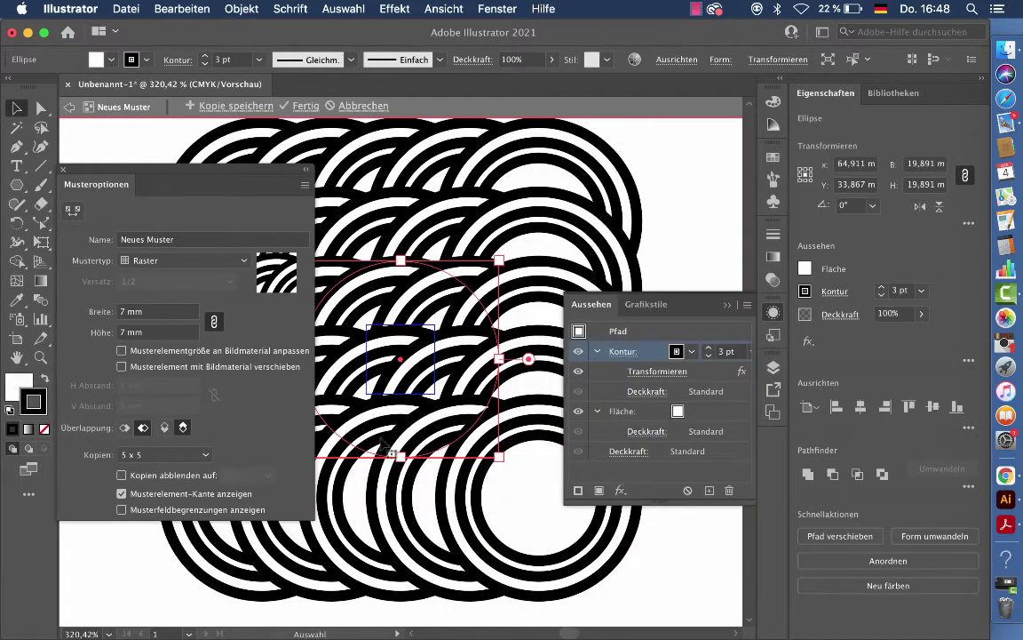
{"action": "left_click", "coordinate": [155, 311]}
{"action": "left_click_drag", "start_coordinate": [155, 311], "coordinate": [67, 303]}
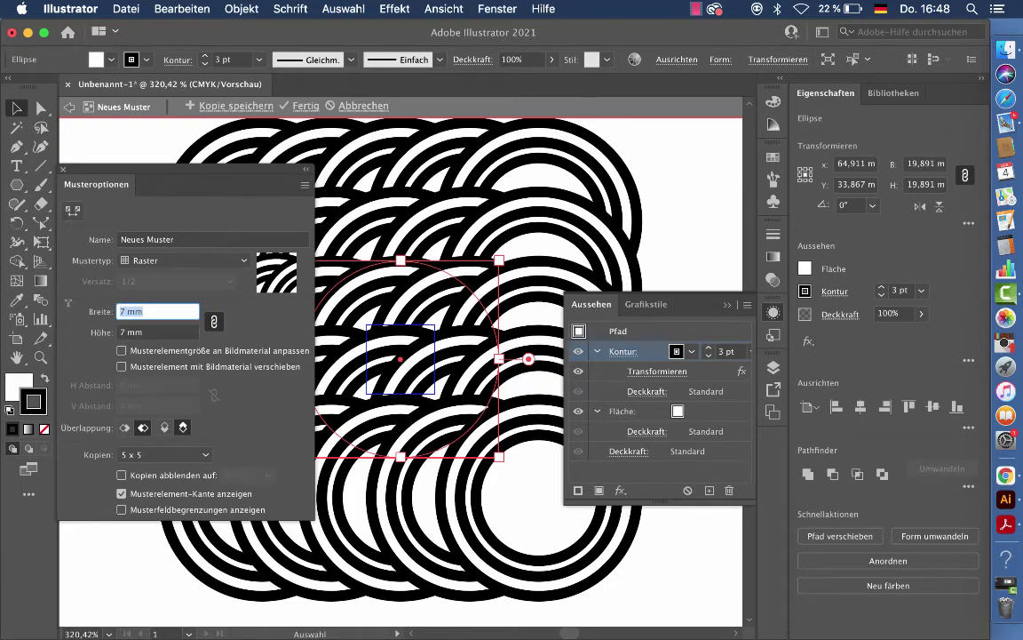
{"action": "key", "text": "Up"}
{"action": "key", "text": "Up"}
{"action": "key", "text": "Up"}
{"action": "key", "text": "Down"}
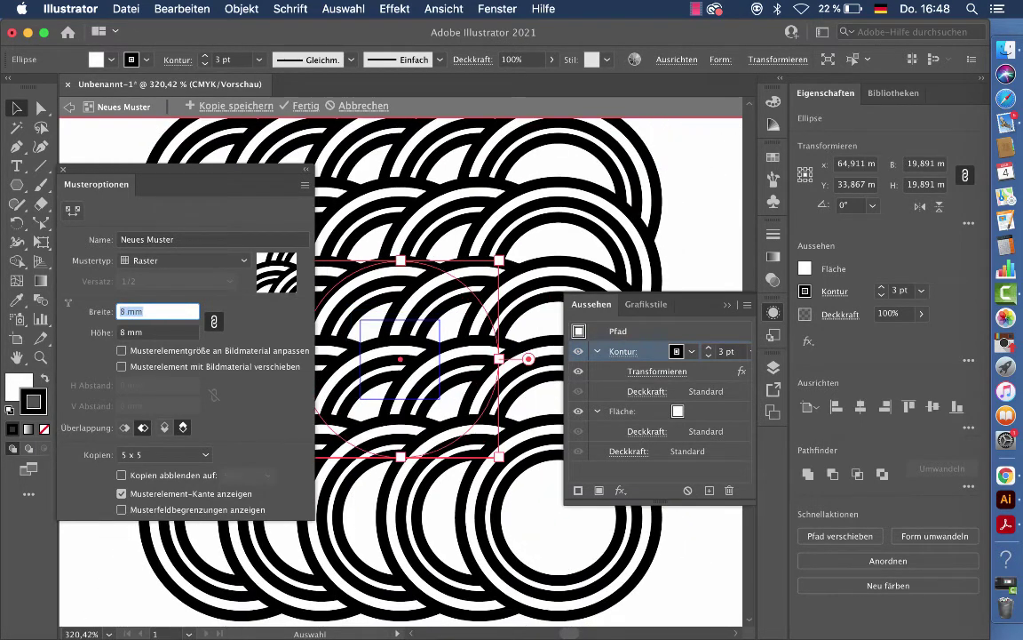
{"action": "key", "text": "Down"}
{"action": "key", "text": "Down"}
{"action": "key", "text": "Up"}
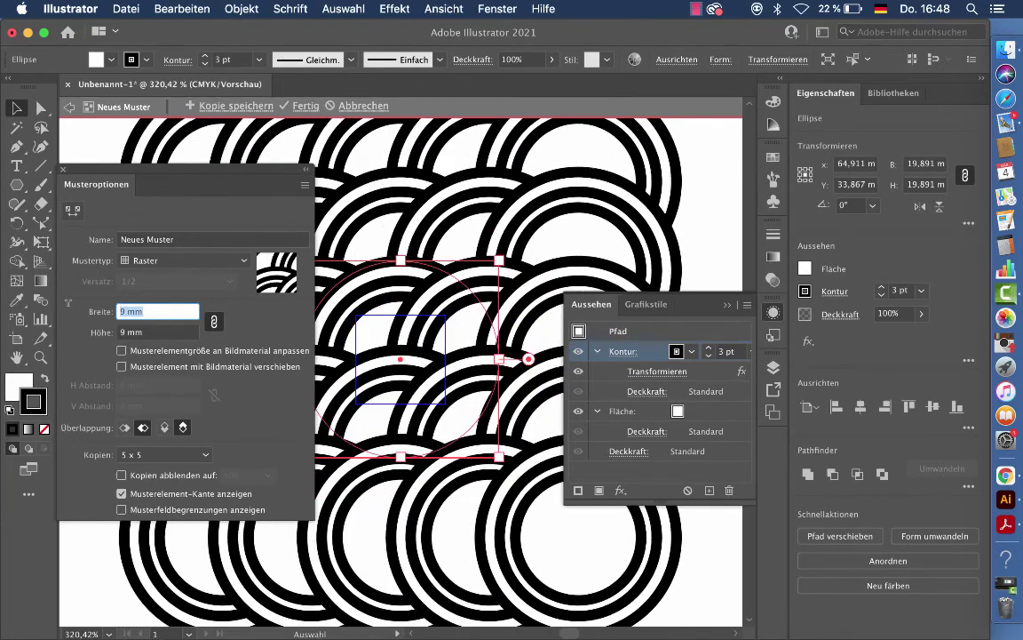
{"action": "key", "text": "Up"}
{"action": "key", "text": "Up"}
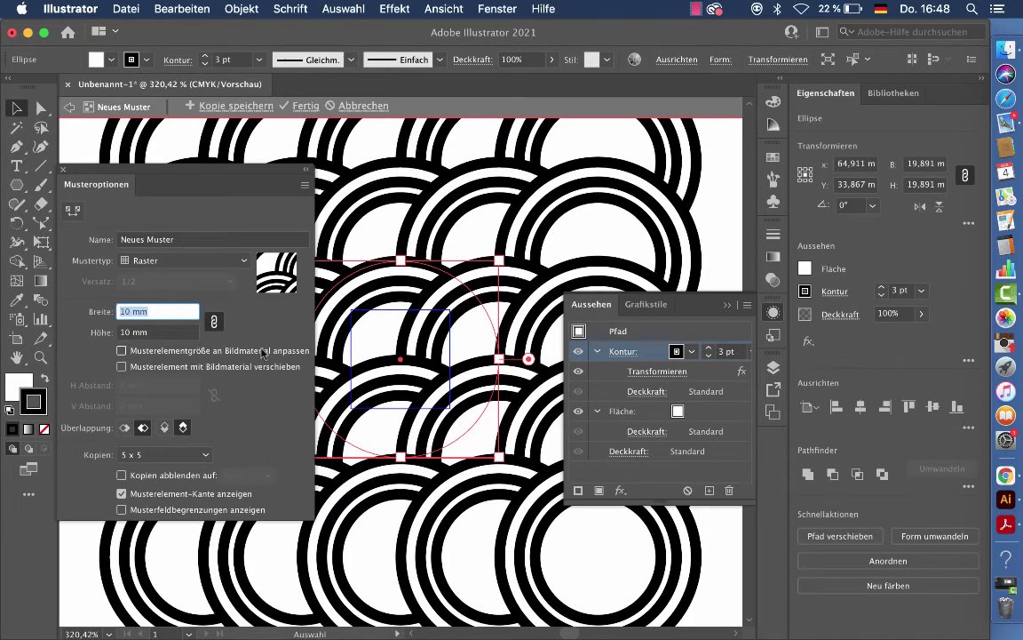
Save the ring-scale pattern as swatch 'Japan', accept the warnings, and exit pattern editing.
{"action": "left_click", "coordinate": [236, 105]}
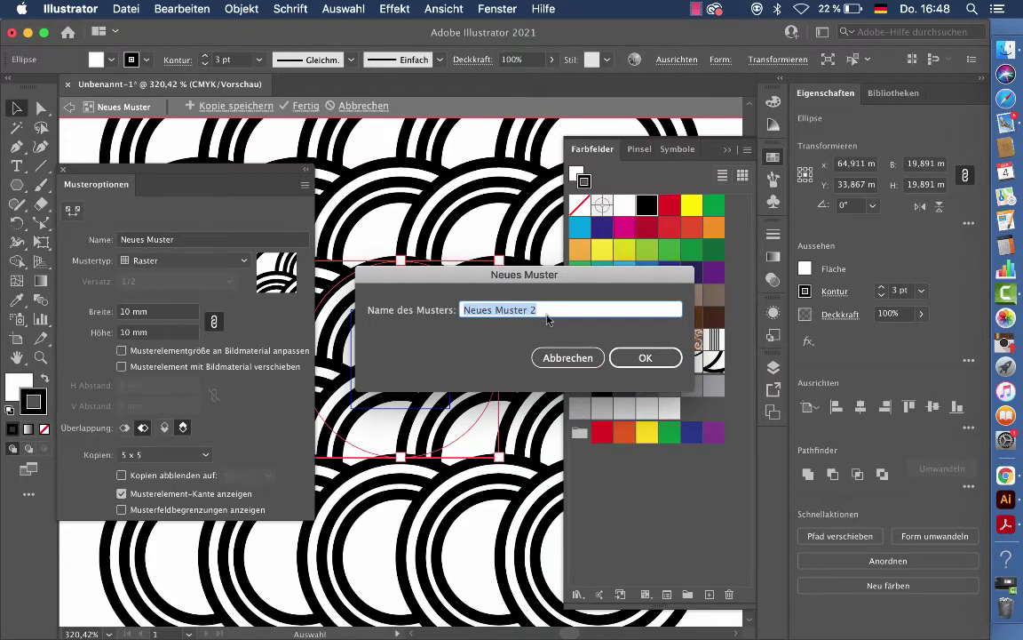
{"action": "type", "text": "Japan3"}
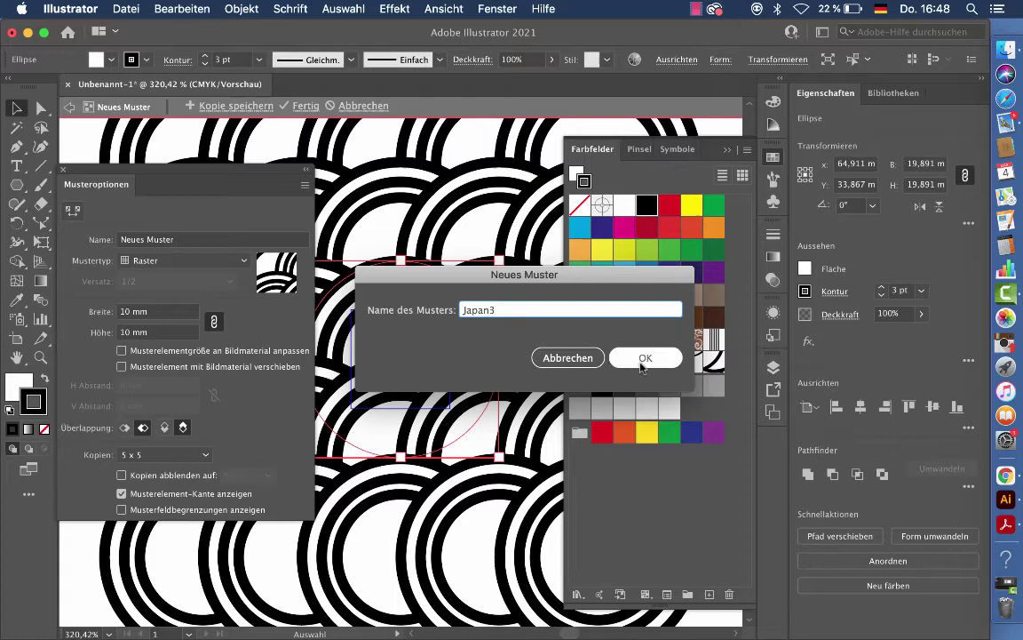
{"action": "left_click", "coordinate": [646, 357]}
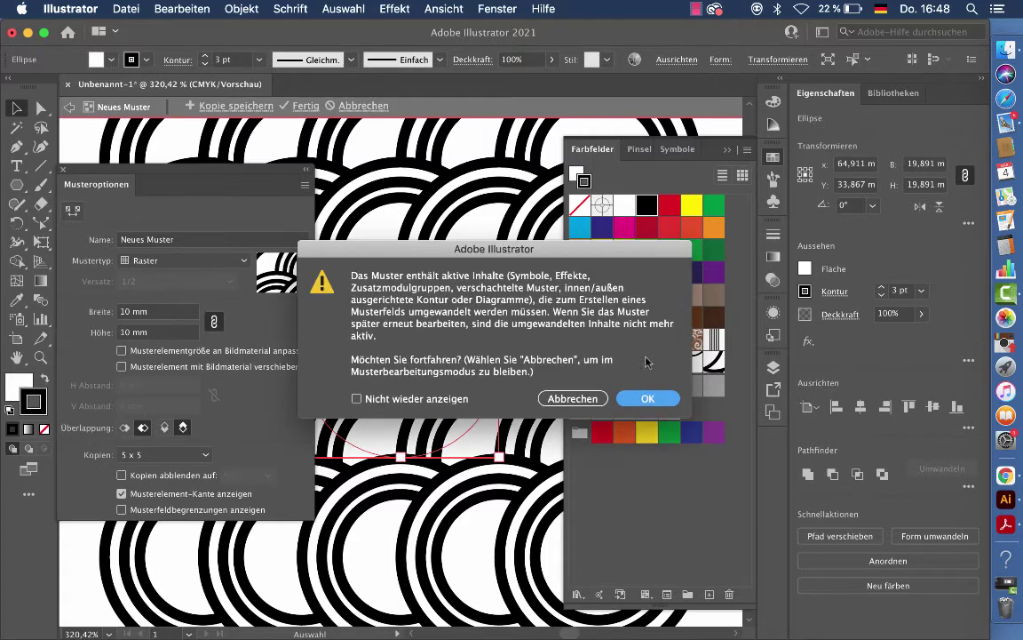
{"action": "left_click", "coordinate": [649, 398]}
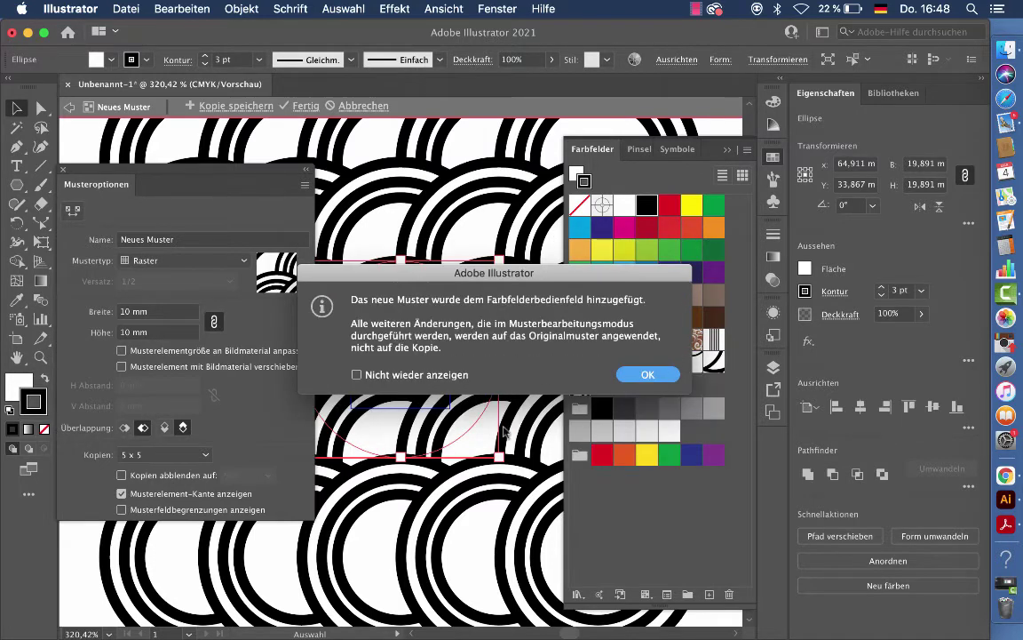
{"action": "left_click", "coordinate": [649, 374]}
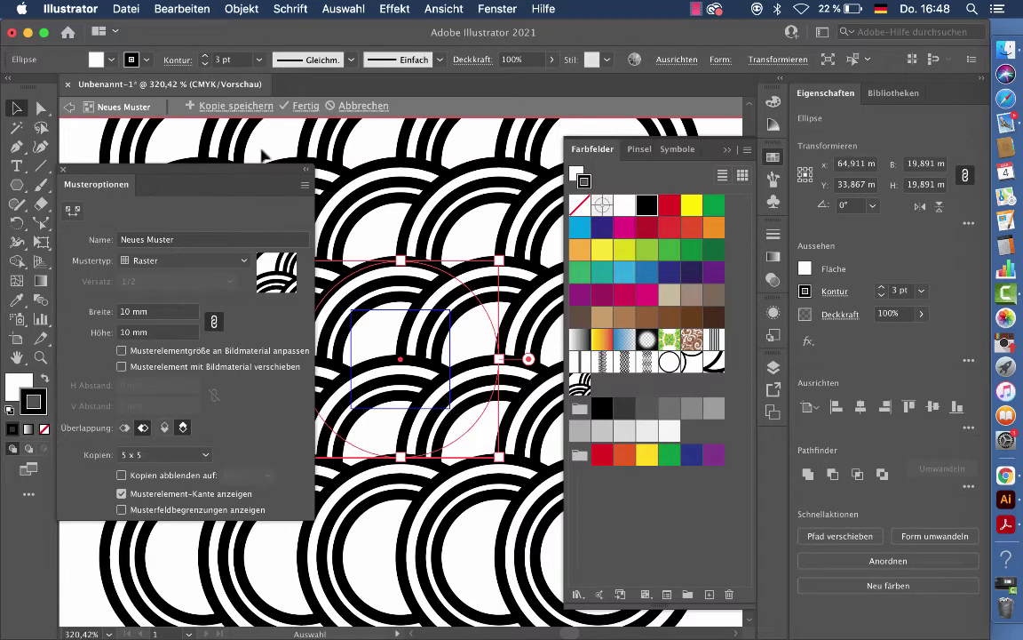
{"action": "left_click", "coordinate": [376, 107]}
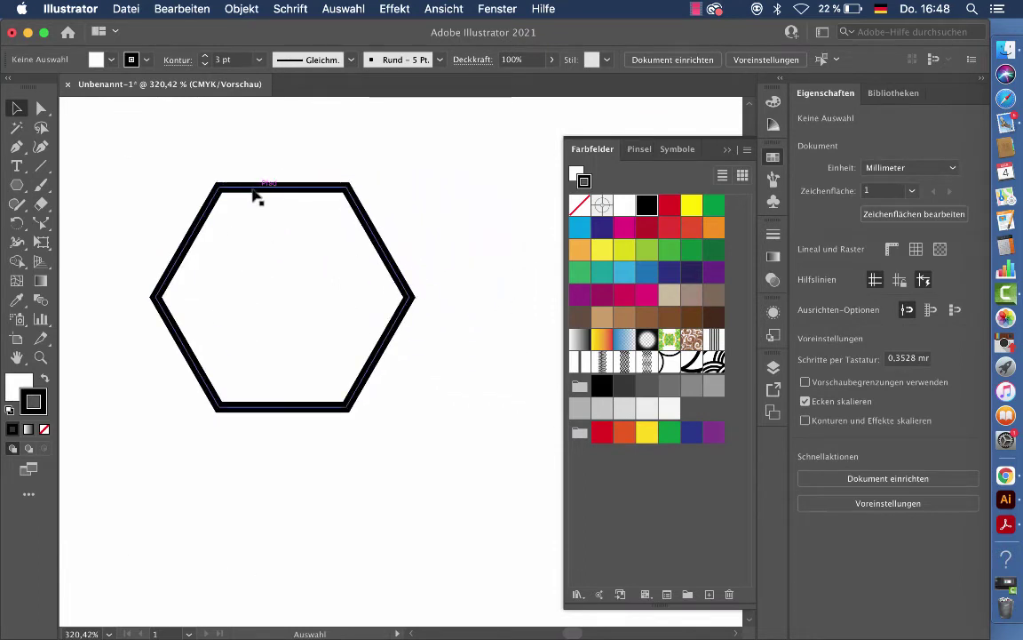
Turn the hexagon into a new pattern and view the Mustertyp tile options.
{"action": "left_click", "coordinate": [256, 197]}
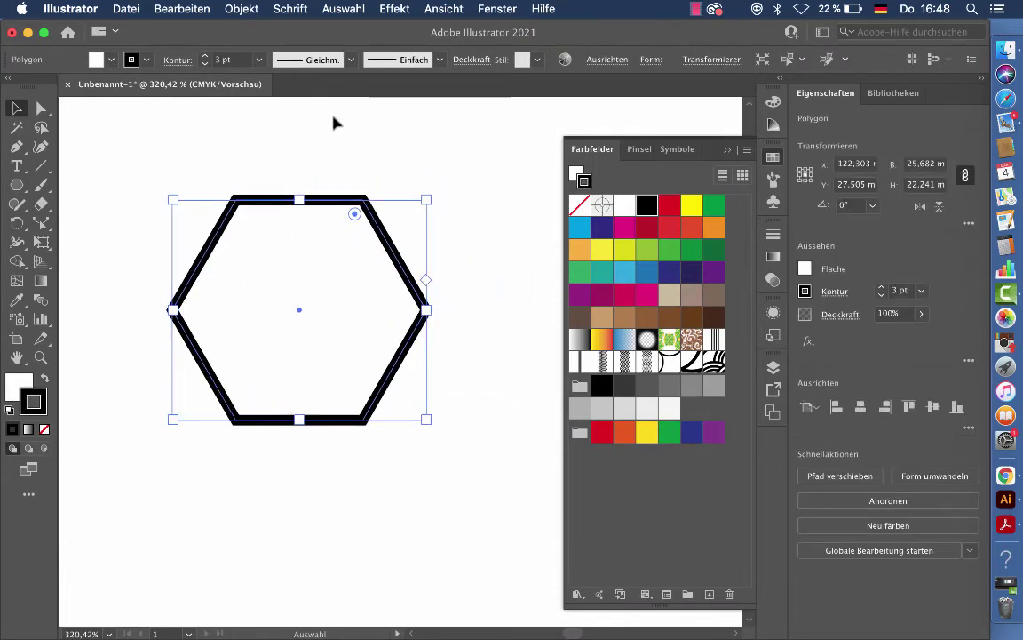
{"action": "left_click", "coordinate": [240, 10]}
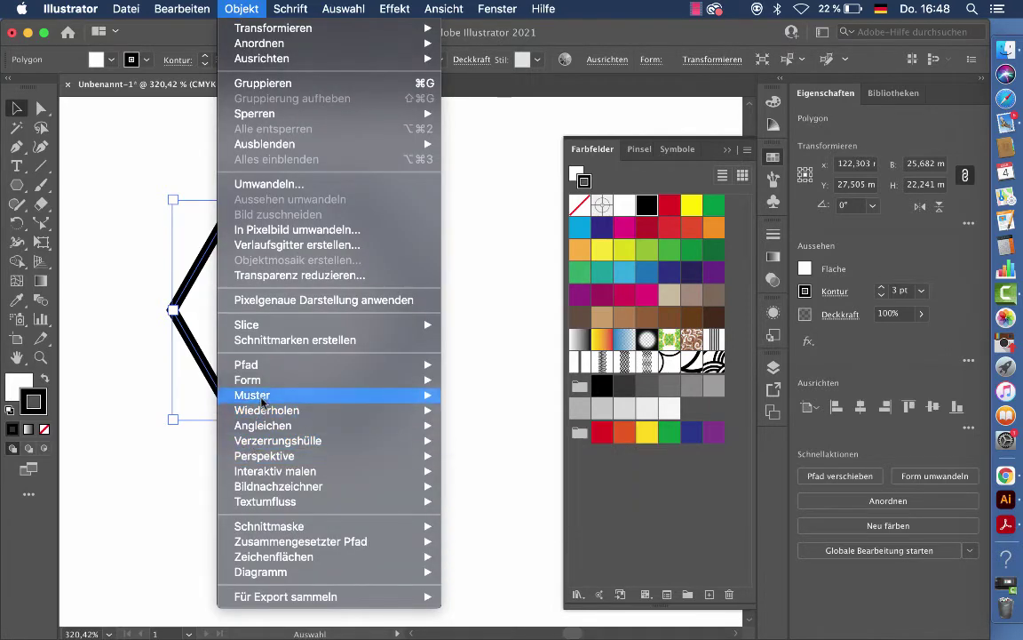
{"action": "mouse_move", "coordinate": [253, 396]}
{"action": "left_click", "coordinate": [500, 397]}
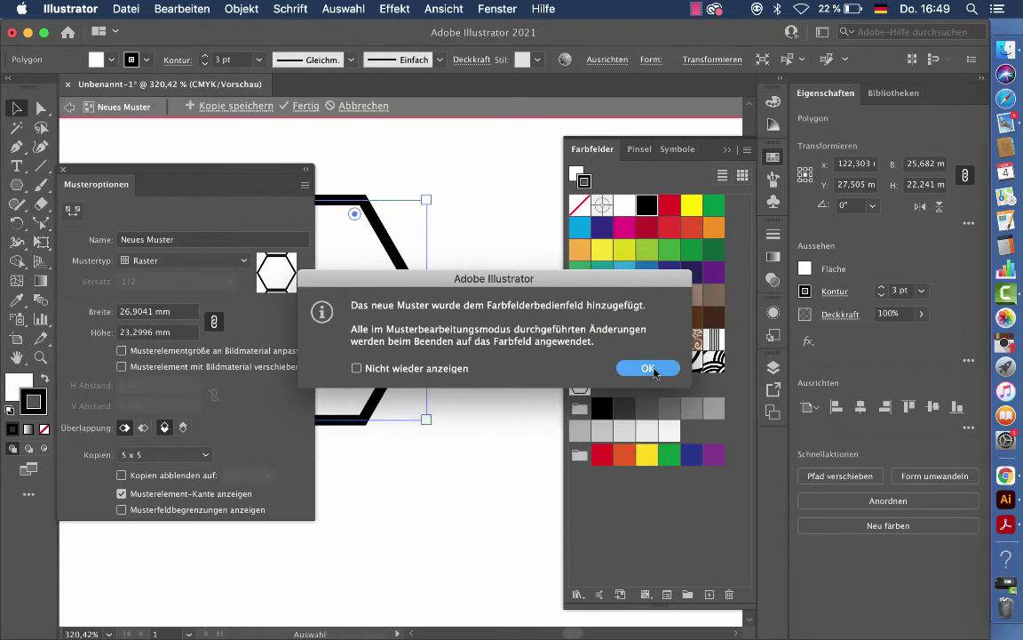
{"action": "left_click", "coordinate": [647, 368]}
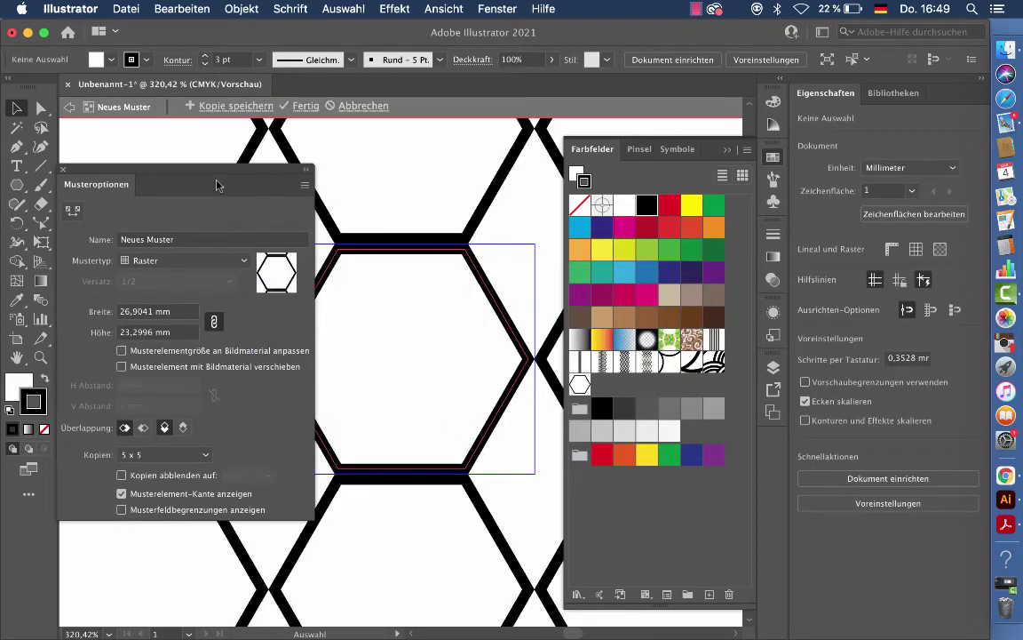
{"action": "left_click", "coordinate": [142, 261]}
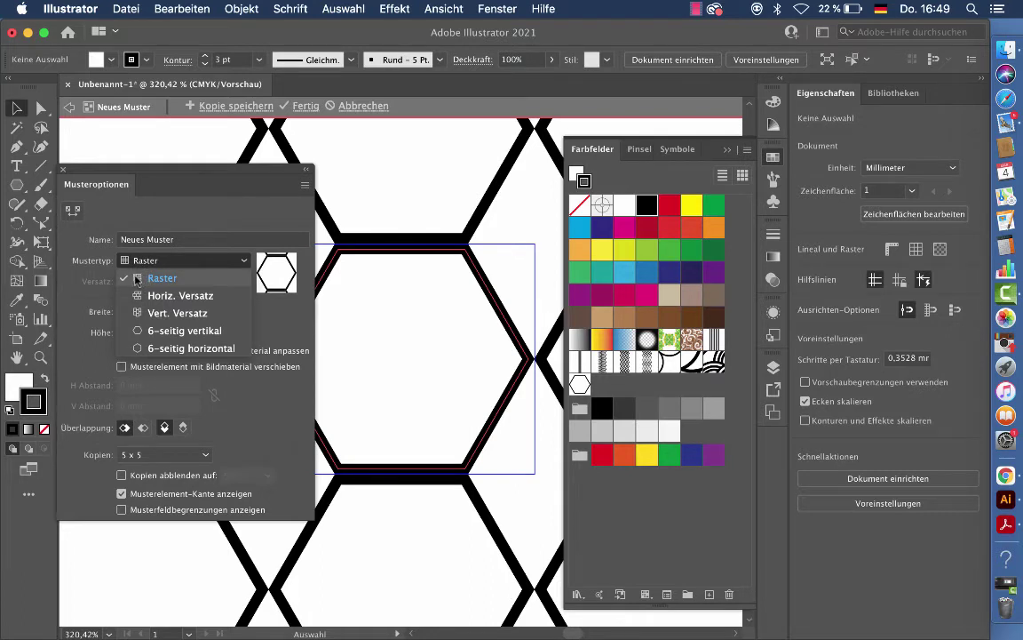
Tile the hexagon pattern as 6-seitig vertikal, leaving tile-size fitting to artwork off.
{"action": "left_click", "coordinate": [152, 330]}
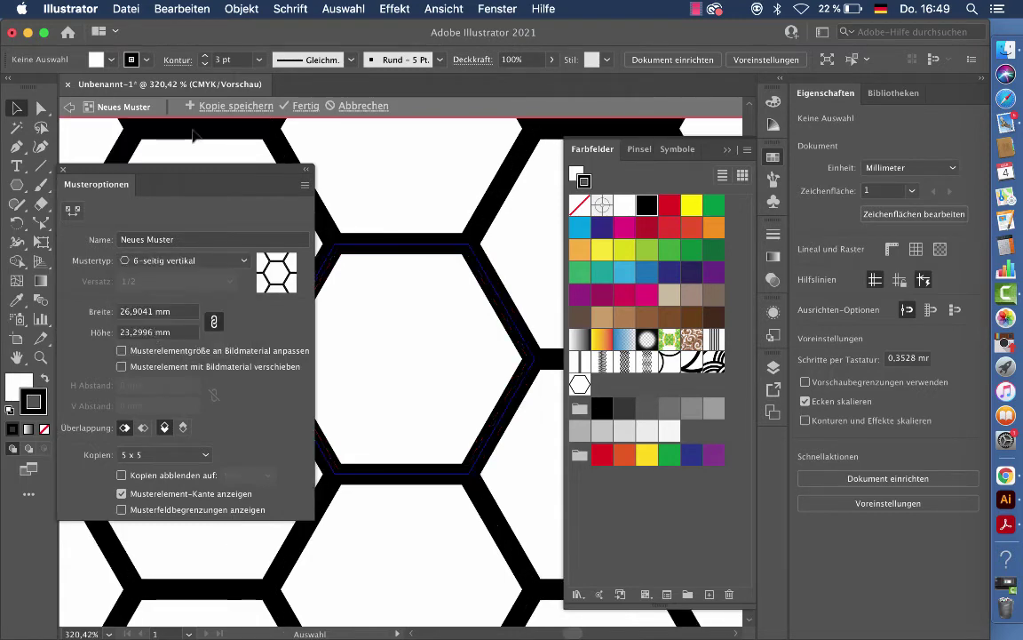
{"action": "mouse_move", "coordinate": [171, 172]}
{"action": "left_mouse_down"}
{"action": "mouse_move", "coordinate": [51, 115]}
{"action": "mouse_move", "coordinate": [123, 140]}
{"action": "left_mouse_up"}
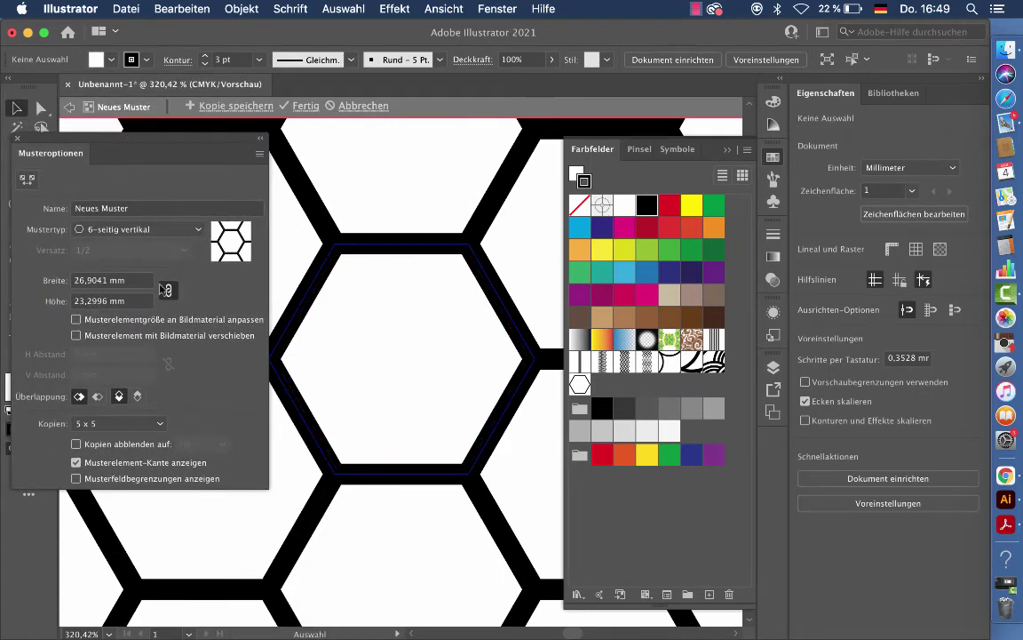
{"action": "left_click", "coordinate": [77, 319]}
{"action": "left_click", "coordinate": [77, 319]}
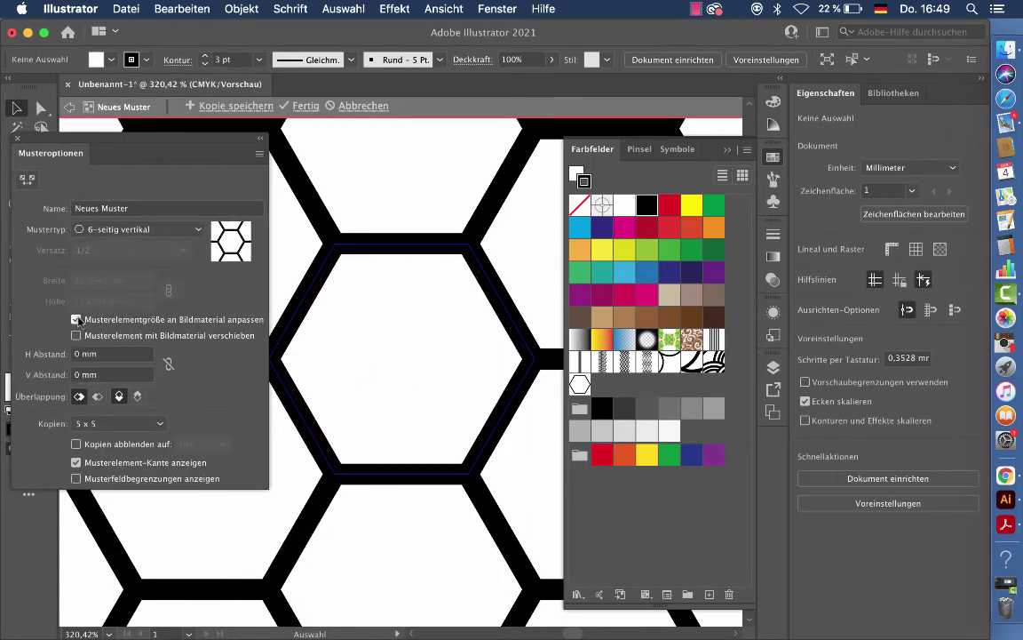
{"action": "left_click", "coordinate": [76, 319]}
{"action": "left_click", "coordinate": [76, 319]}
{"action": "left_click", "coordinate": [76, 318]}
{"action": "left_click", "coordinate": [77, 318]}
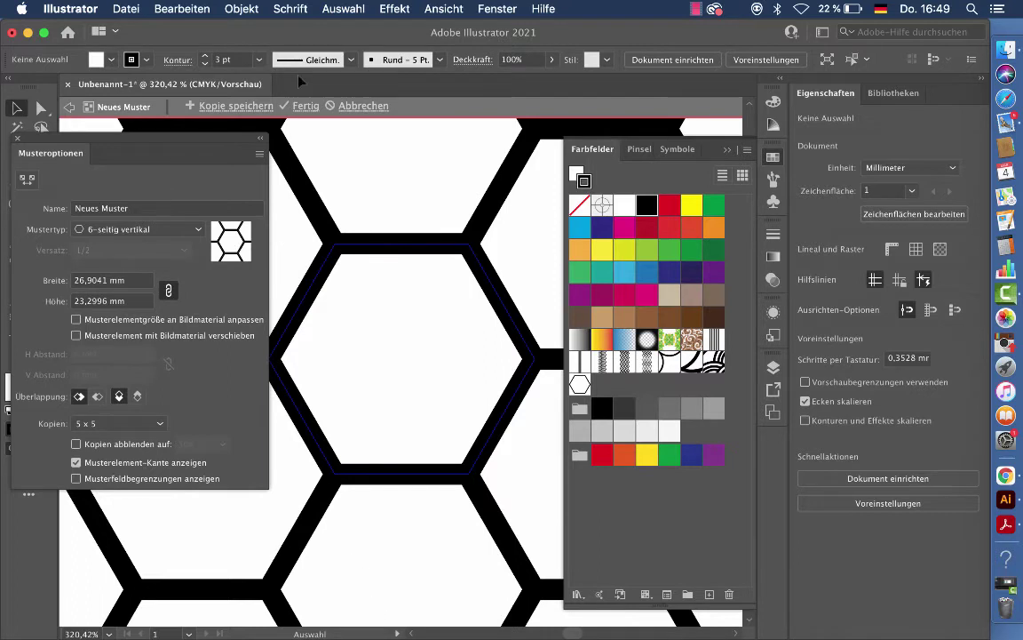
Save the honeycomb pattern as a swatch copy named Wabe 1.
{"action": "left_click", "coordinate": [203, 105]}
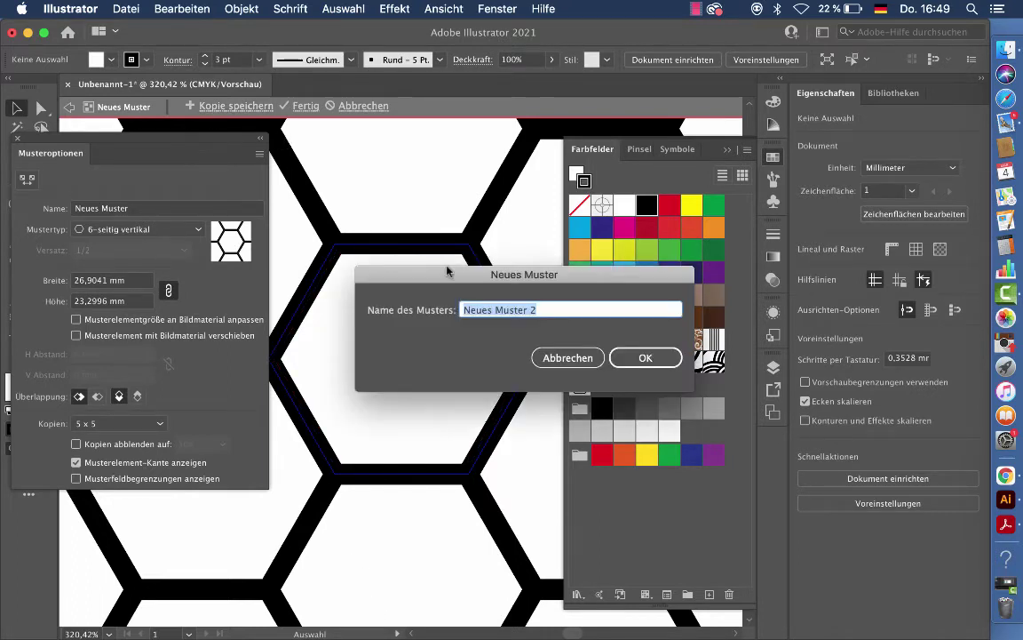
{"action": "type", "text": "Wabe 1"}
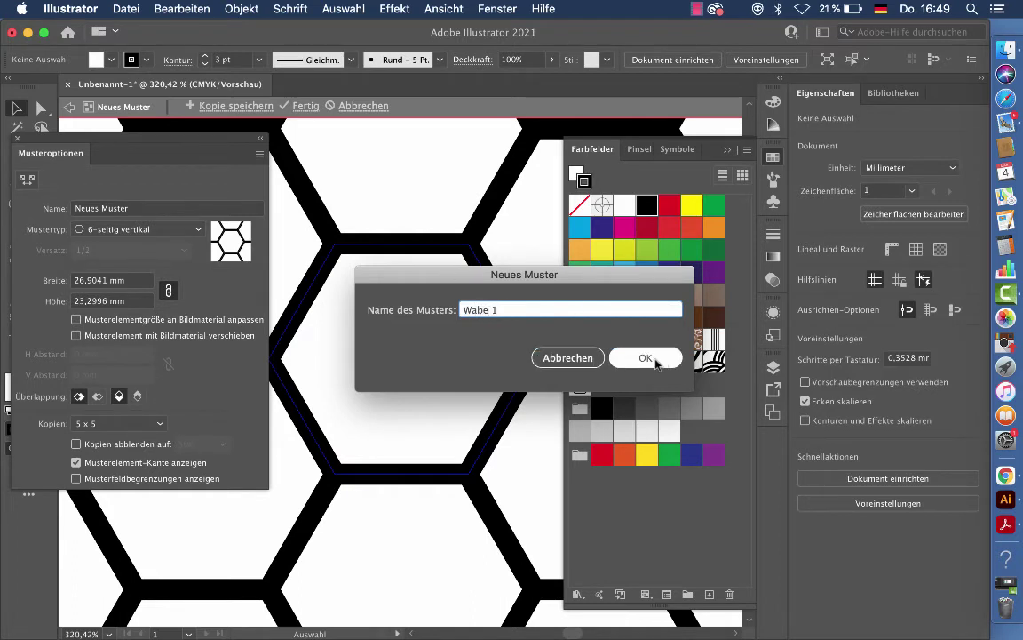
{"action": "left_click", "coordinate": [644, 357]}
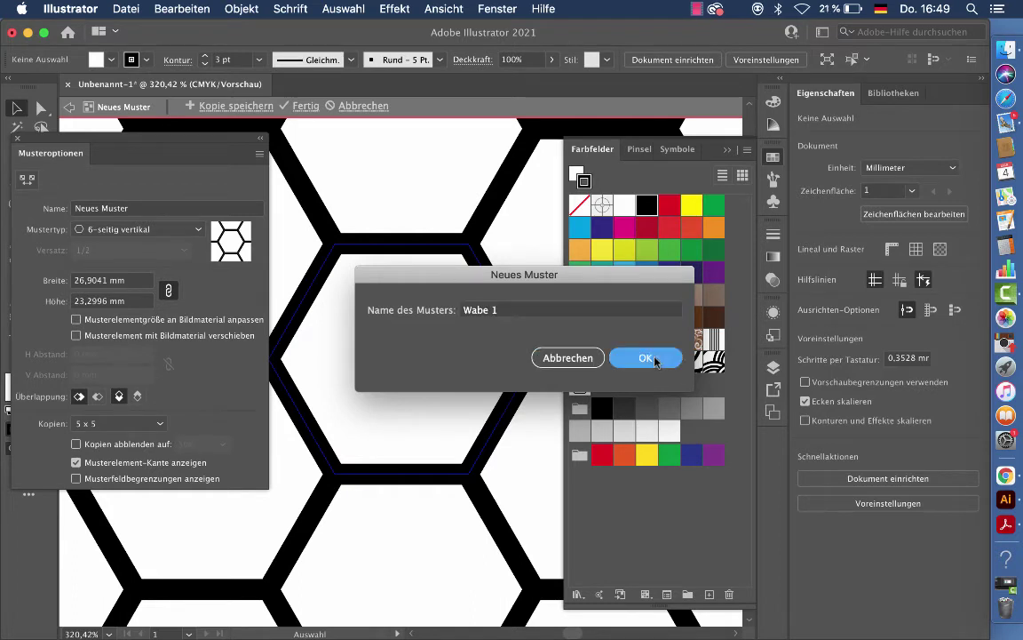
{"action": "left_click", "coordinate": [642, 374]}
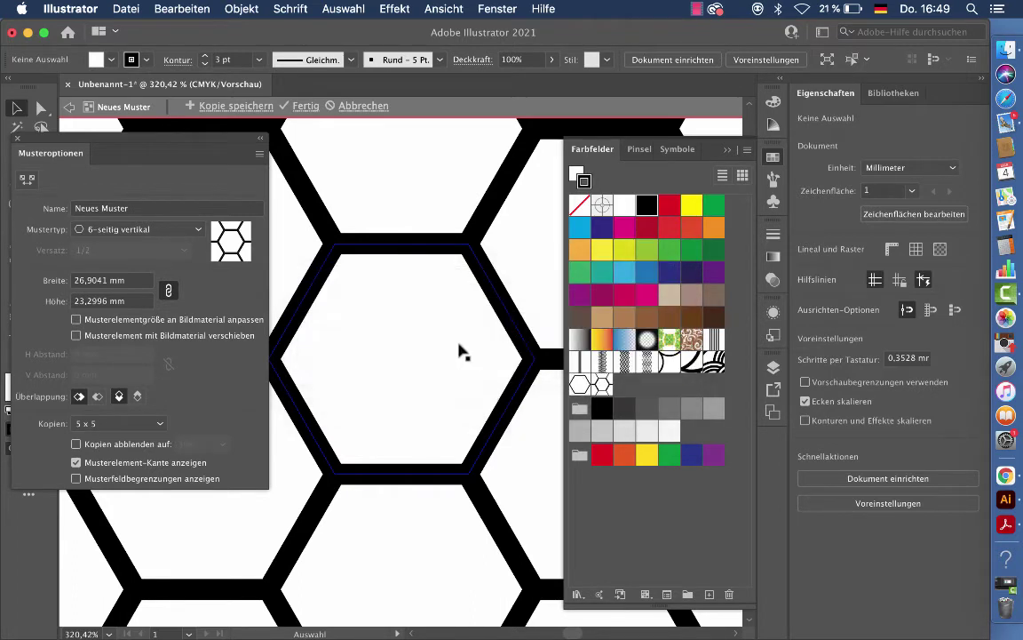
Set the pattern tile width to 30 mm.
{"action": "left_click", "coordinate": [136, 278]}
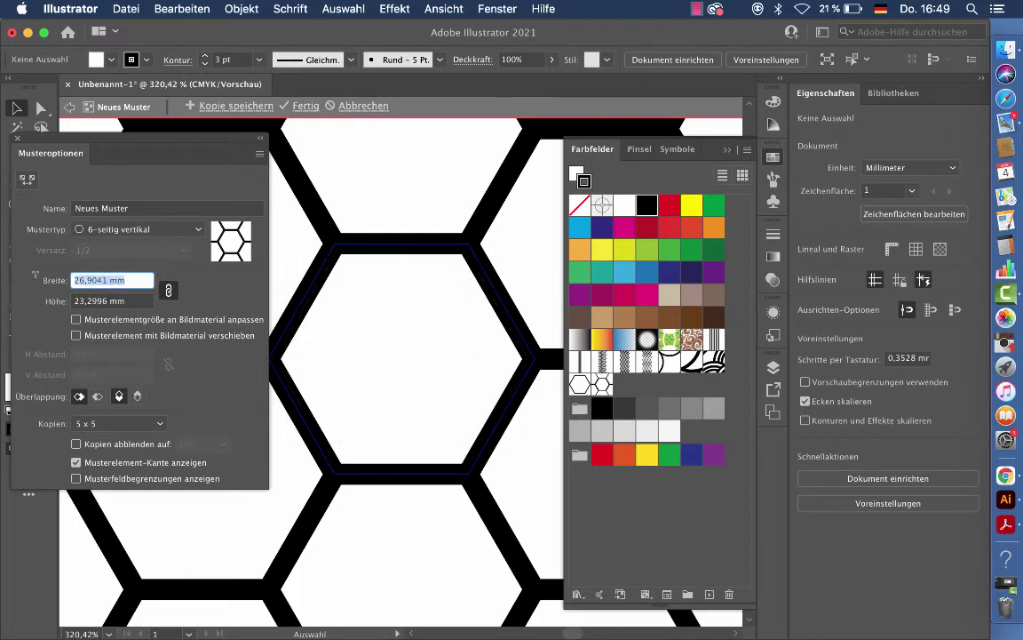
{"action": "type", "text": "29"}
{"action": "key", "text": "Return"}
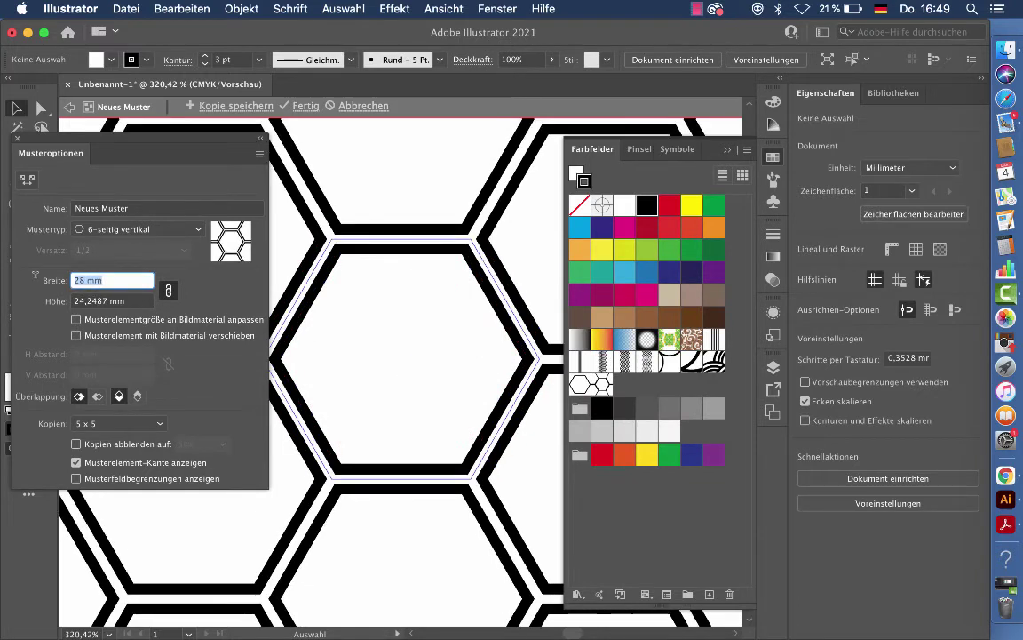
{"action": "key", "text": "Up"}
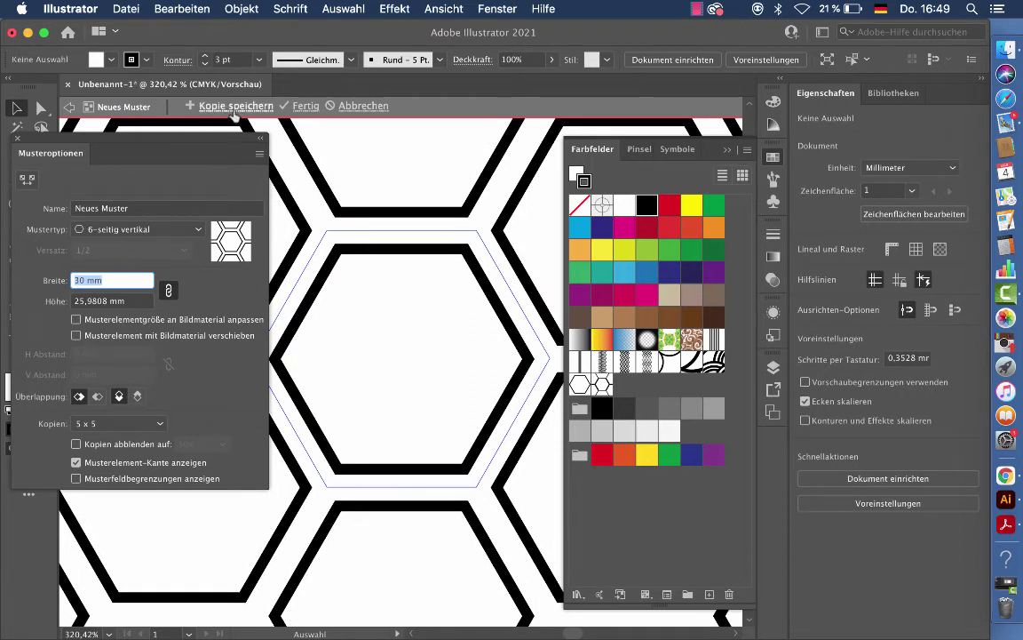
Save the 30 mm tile as another swatch copy, Wabe 2.
{"action": "left_click", "coordinate": [213, 106]}
{"action": "type", "text": "W"}
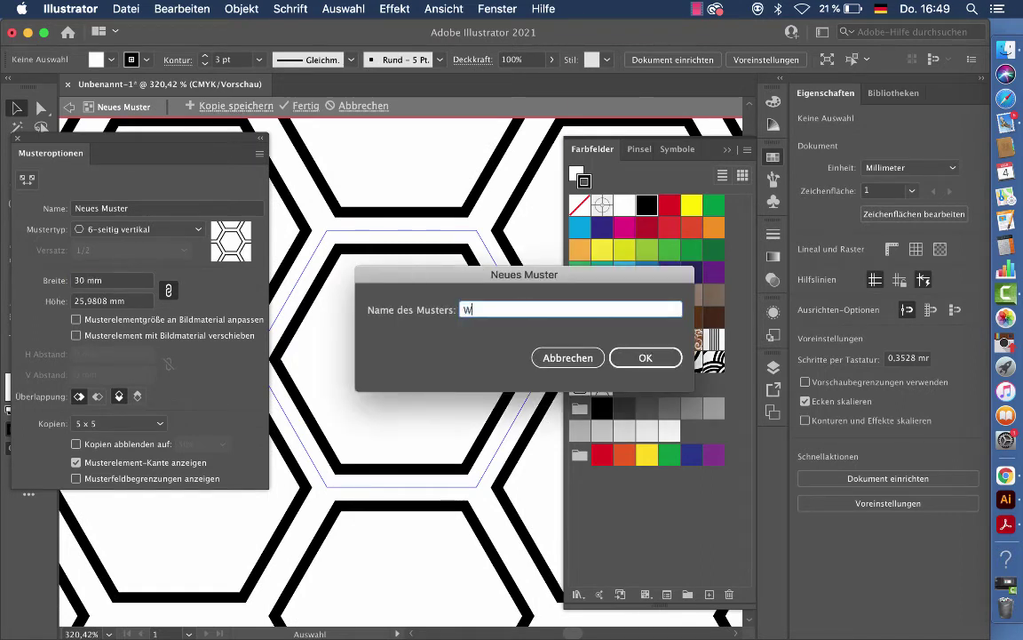
{"action": "type", "text": "abe 2"}
{"action": "left_click", "coordinate": [651, 360]}
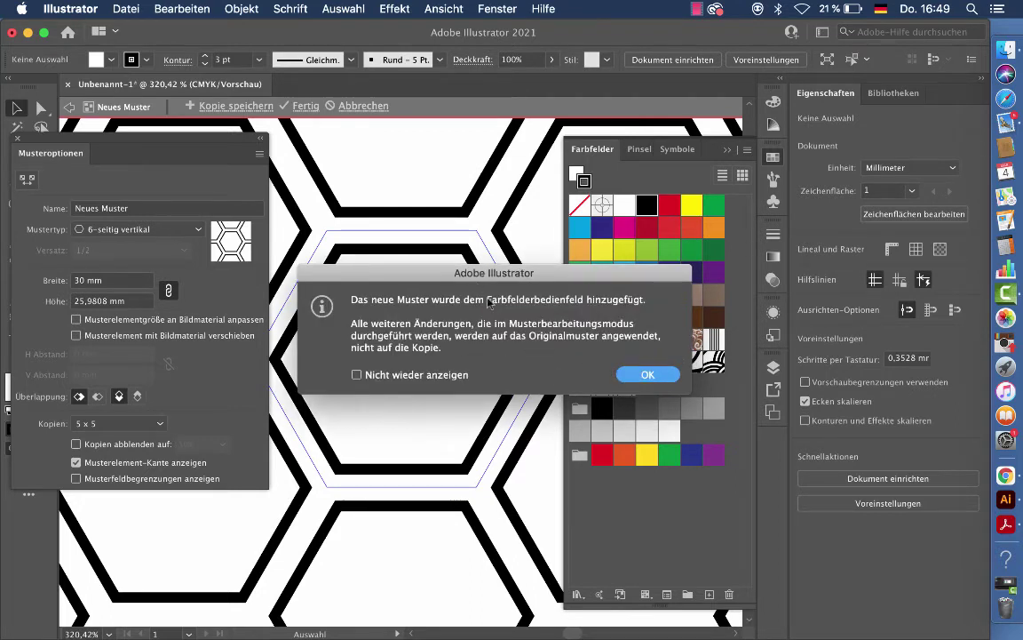
{"action": "left_click", "coordinate": [653, 375]}
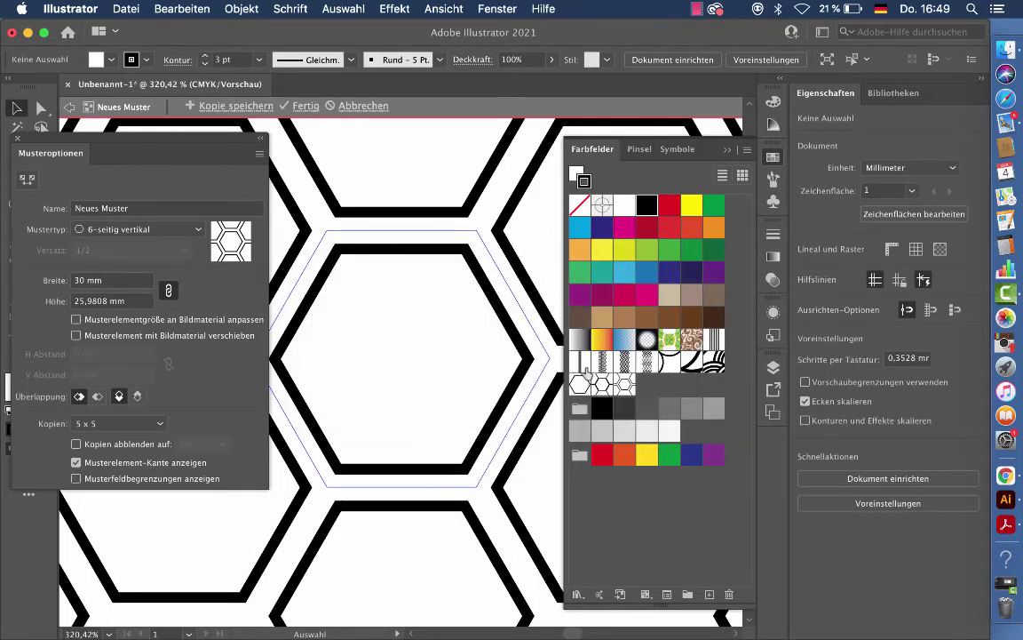
{"action": "left_click", "coordinate": [113, 280]}
Step the tile width through several sizes, settling on 27 mm with thin gaps.
{"action": "key", "text": "Down"}
{"action": "key", "text": "Down"}
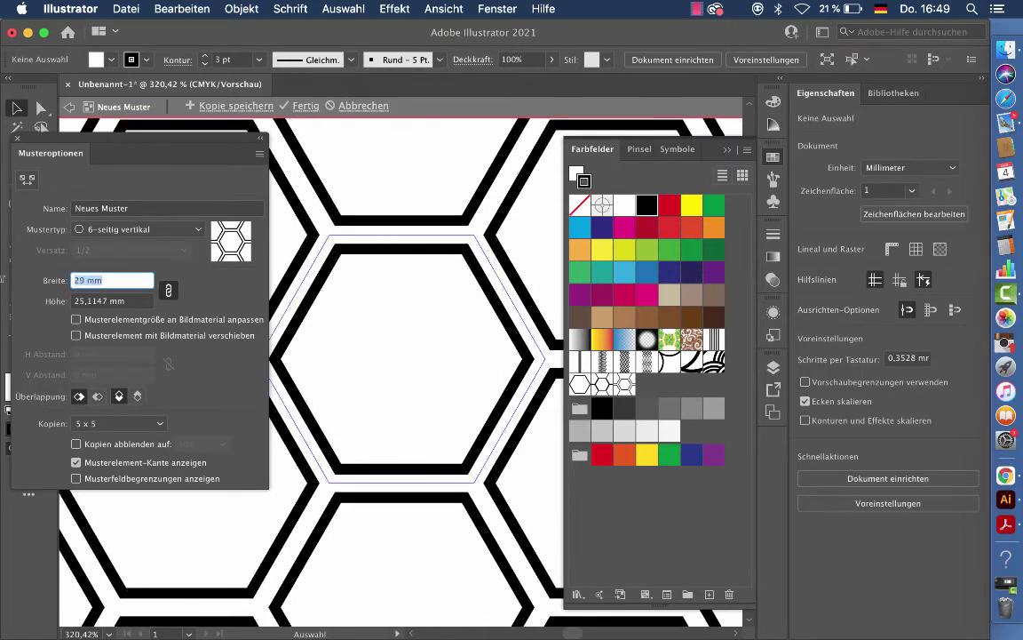
{"action": "key", "text": "Down"}
{"action": "key", "text": "Down"}
{"action": "key", "text": "Down"}
{"action": "key", "text": "Down"}
{"action": "key", "text": "Down"}
{"action": "key", "text": "Down"}
{"action": "key", "text": "Down"}
{"action": "key", "text": "Down"}
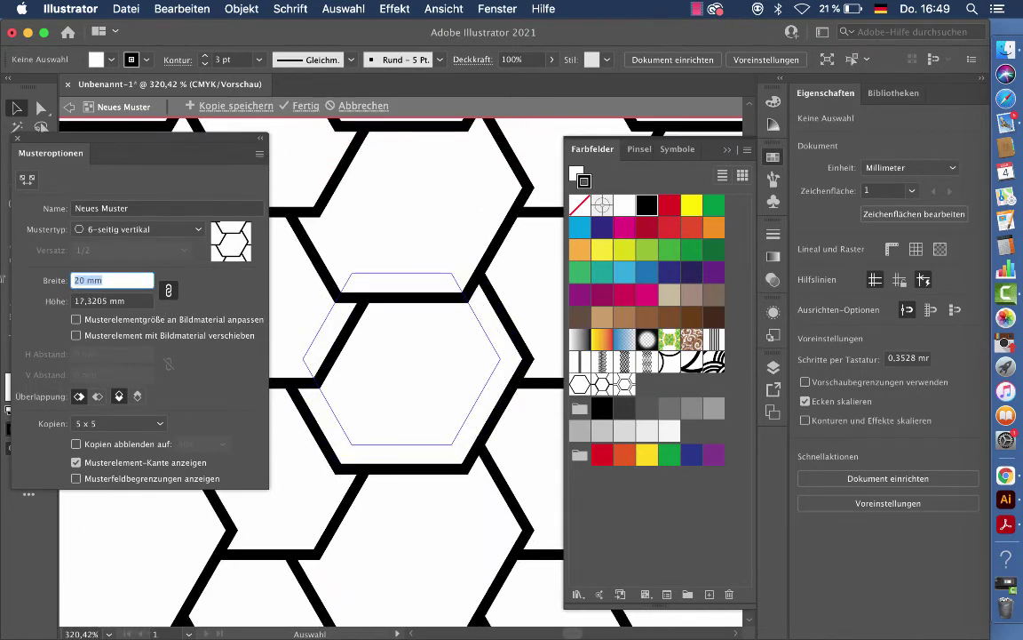
{"action": "key", "text": "Down"}
{"action": "key", "text": "Down"}
{"action": "key", "text": "Down"}
{"action": "key", "text": "Down"}
{"action": "key", "text": "Down"}
{"action": "key", "text": "Down"}
{"action": "key", "text": "Down"}
{"action": "key", "text": "Down"}
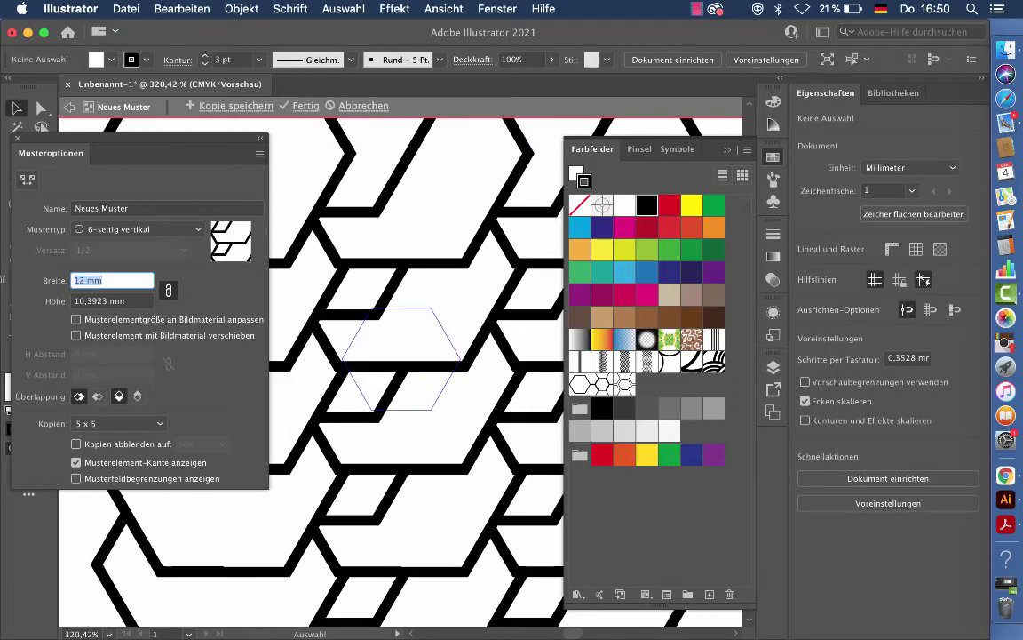
{"action": "key", "text": "Down"}
{"action": "key", "text": "Down"}
{"action": "key", "text": "Down"}
{"action": "key", "text": "Down"}
{"action": "key", "text": "Down"}
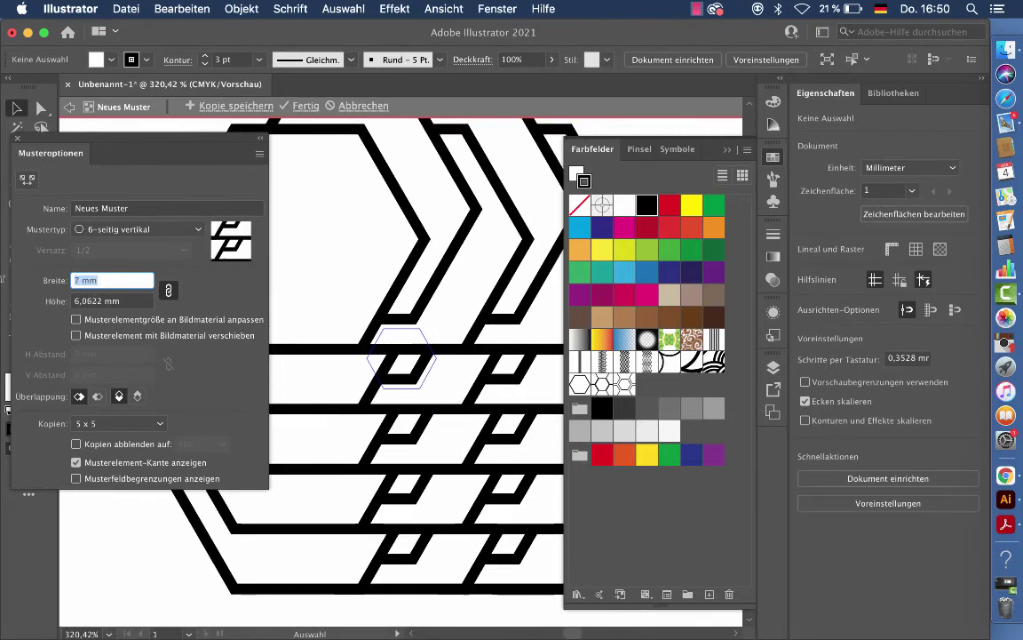
{"action": "key", "text": "Up"}
{"action": "key", "text": "Up"}
{"action": "key", "text": "Up"}
{"action": "key", "text": "Up"}
{"action": "key", "text": "Up"}
{"action": "key", "text": "Up"}
{"action": "key", "text": "Up"}
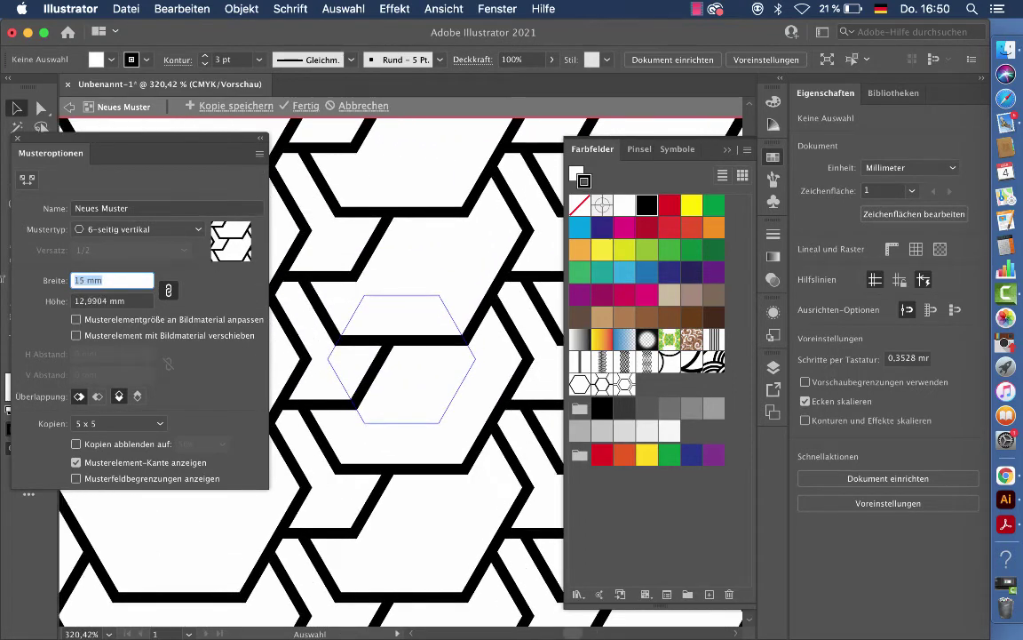
{"action": "key", "text": "Up"}
{"action": "key", "text": "Up"}
{"action": "key", "text": "Up"}
{"action": "key", "text": "Up"}
{"action": "key", "text": "Up"}
{"action": "key", "text": "Up"}
{"action": "key", "text": "Up"}
{"action": "key", "text": "Up"}
{"action": "key", "text": "Up"}
{"action": "key", "text": "Up"}
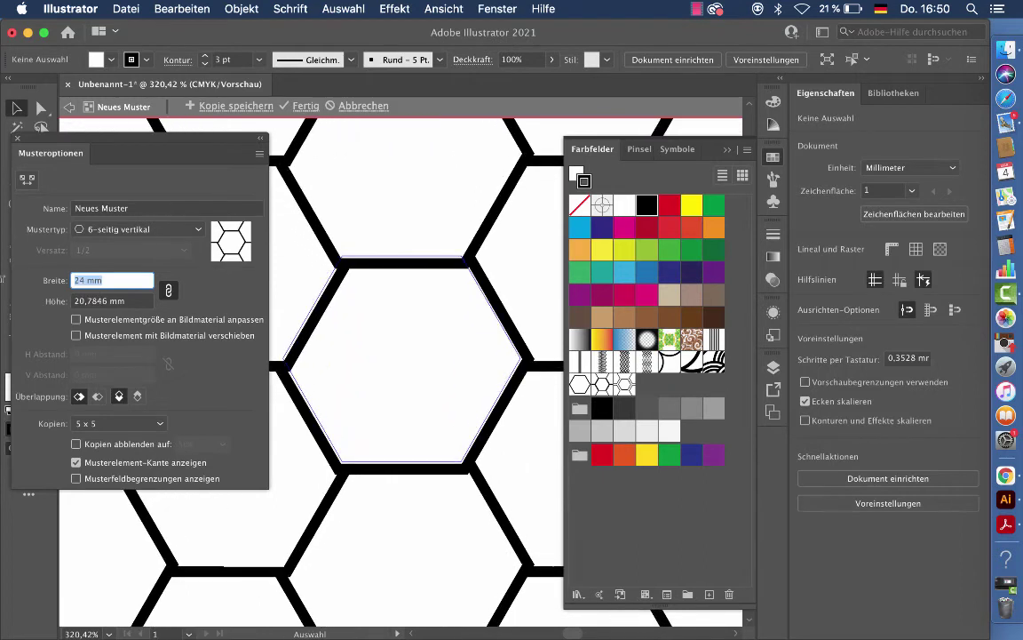
{"action": "key", "text": "Up"}
{"action": "key", "text": "Up"}
{"action": "key", "text": "Up"}
{"action": "key", "text": "Up"}
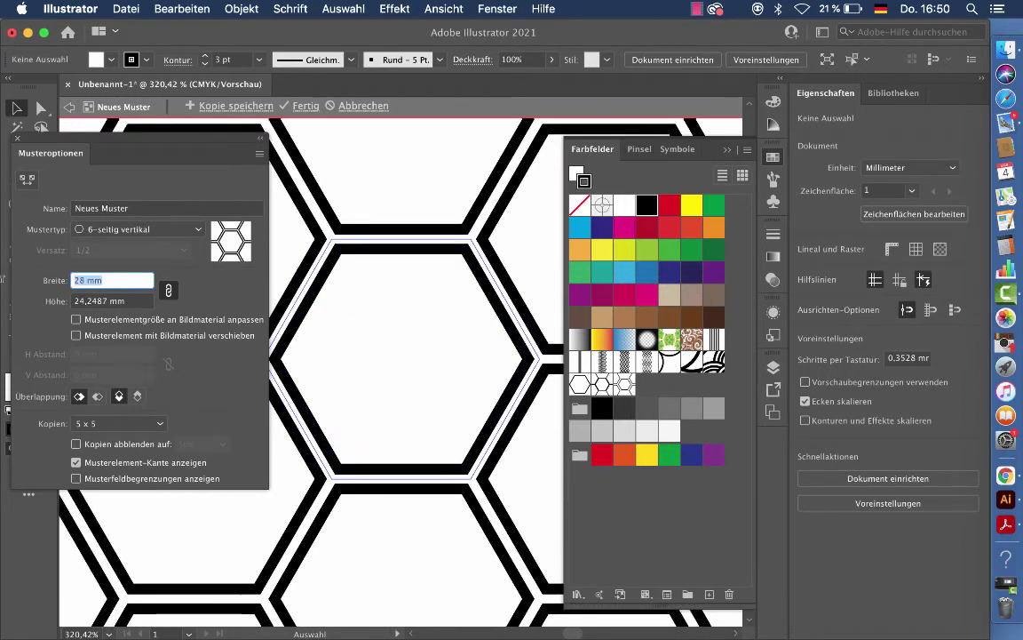
{"action": "key", "text": "Down"}
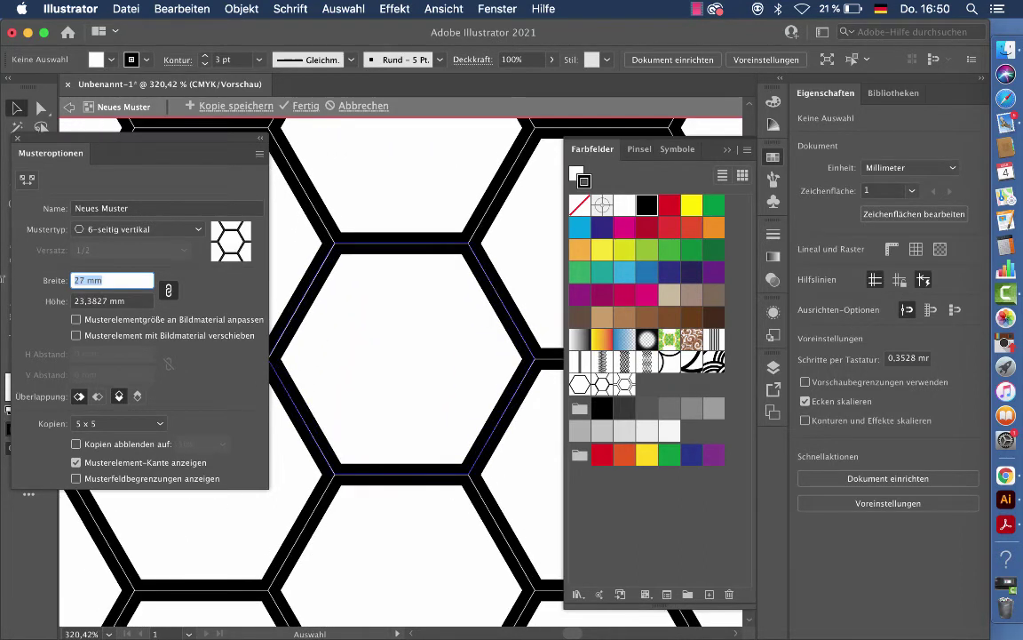
{"action": "key", "text": "Down"}
{"action": "key", "text": "Up"}
Move the hexagon up and right within the tile and set the width to 26 mm.
{"action": "left_click", "coordinate": [352, 312]}
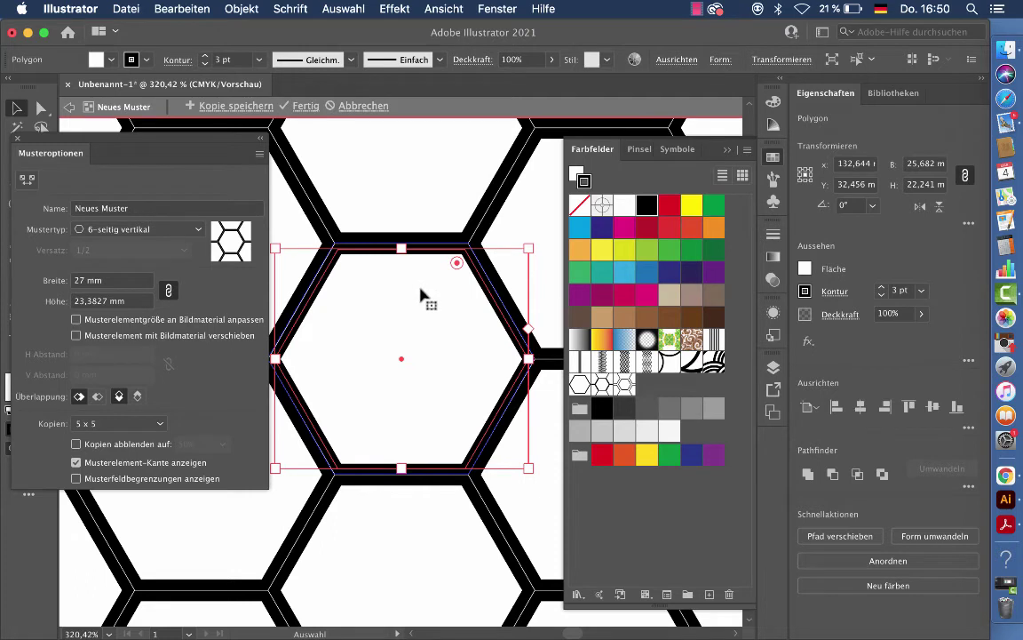
{"action": "left_click_drag", "start_coordinate": [403, 363], "coordinate": [491, 282]}
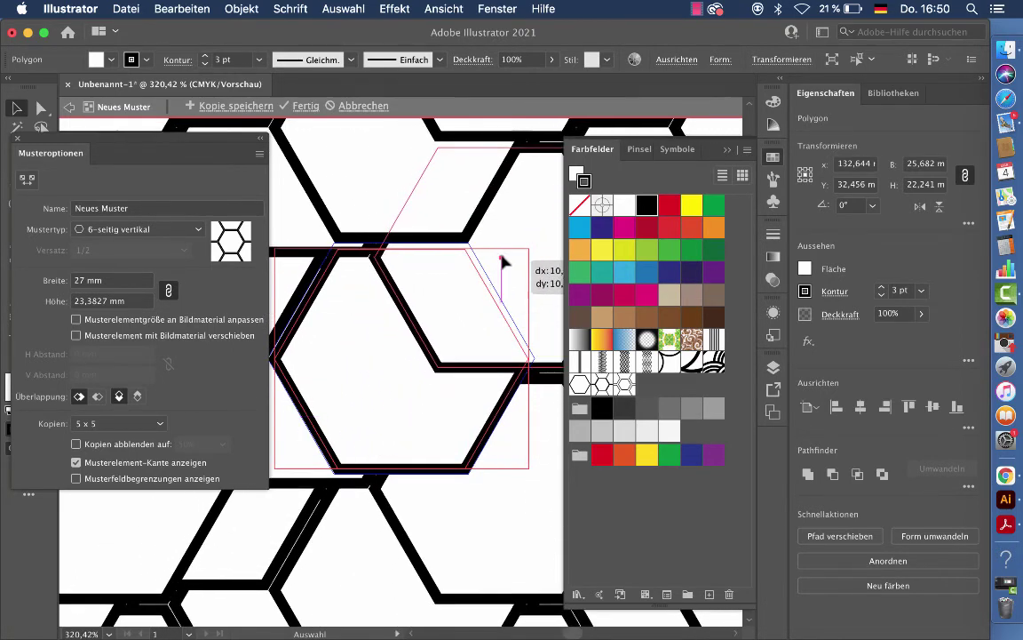
{"action": "mouse_move", "coordinate": [491, 283]}
{"action": "left_mouse_down"}
{"action": "mouse_move", "coordinate": [483, 307]}
{"action": "mouse_move", "coordinate": [475, 292]}
{"action": "mouse_move", "coordinate": [488, 258]}
{"action": "mouse_move", "coordinate": [461, 269]}
{"action": "mouse_move", "coordinate": [464, 256]}
{"action": "left_mouse_up"}
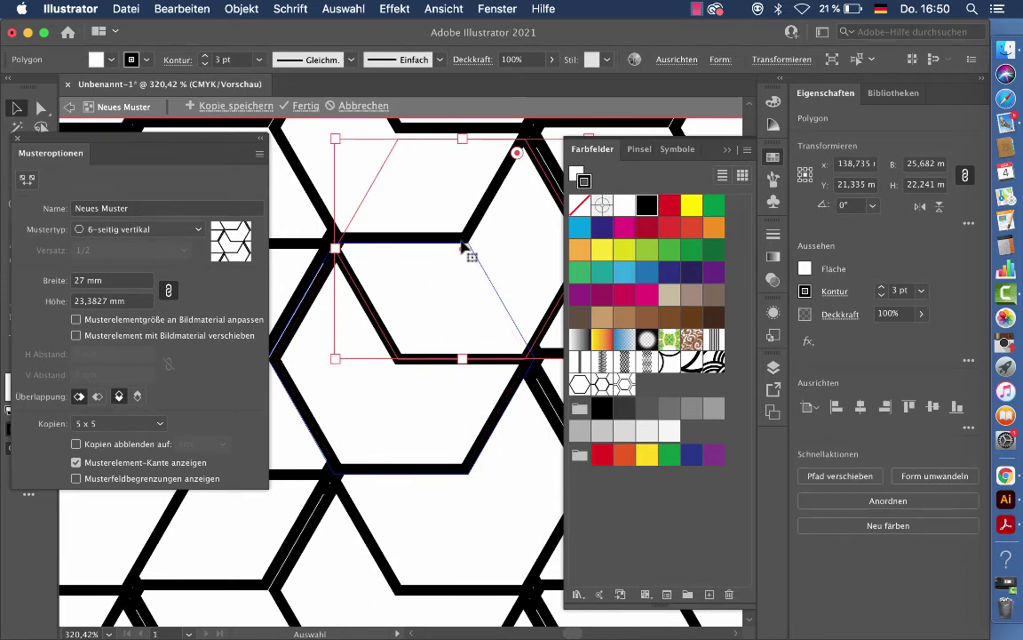
{"action": "mouse_move", "coordinate": [461, 247]}
{"action": "left_mouse_down"}
{"action": "mouse_move", "coordinate": [498, 201]}
{"action": "mouse_move", "coordinate": [521, 237]}
{"action": "mouse_move", "coordinate": [414, 256]}
{"action": "mouse_move", "coordinate": [453, 224]}
{"action": "mouse_move", "coordinate": [468, 233]}
{"action": "mouse_move", "coordinate": [514, 343]}
{"action": "mouse_move", "coordinate": [535, 359]}
{"action": "left_mouse_up"}
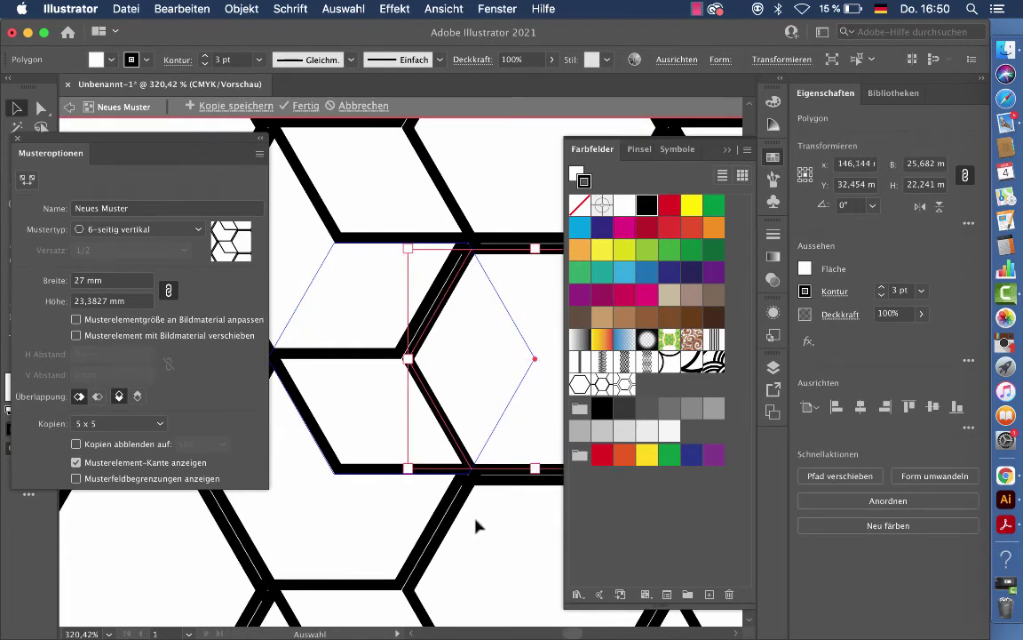
{"action": "left_click", "coordinate": [129, 281]}
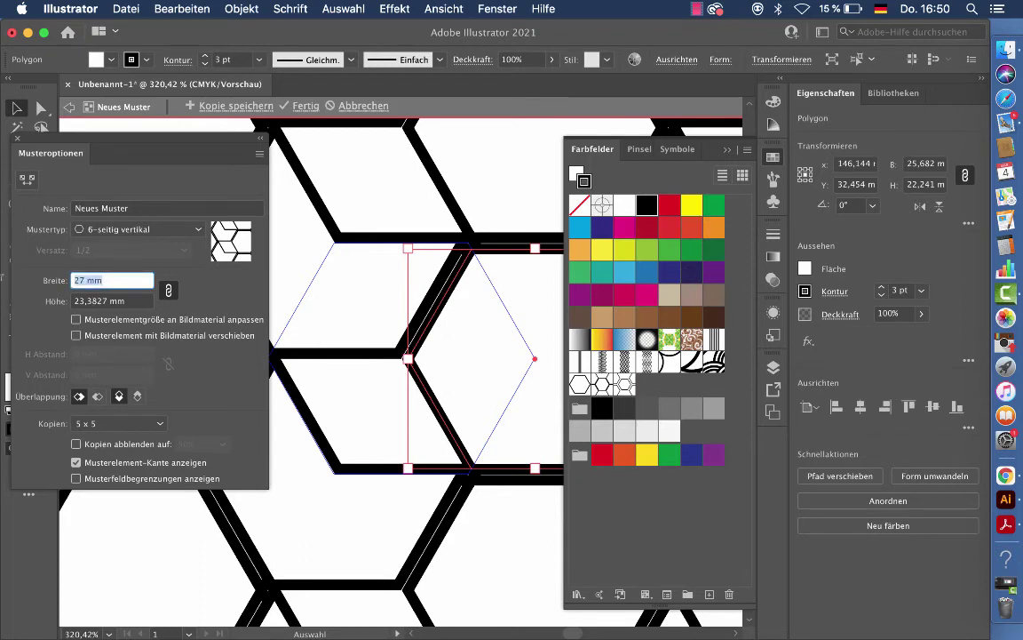
{"action": "key", "text": "Down"}
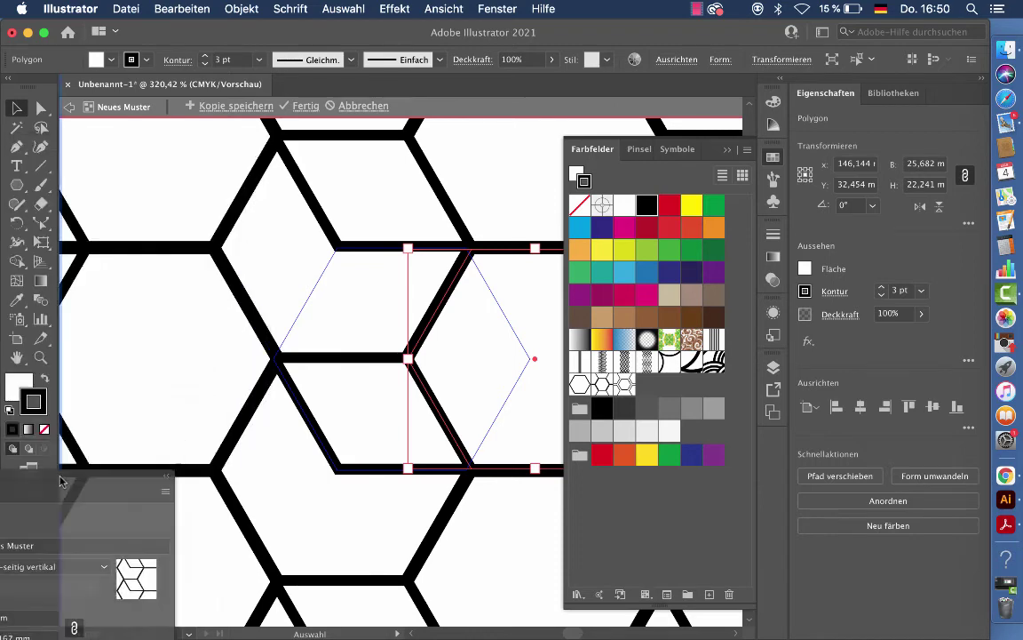
Save the 26 mm honeycomb as swatch Wabe 3 and return to the artboard.
{"action": "left_click_drag", "start_coordinate": [157, 143], "coordinate": [156, 294]}
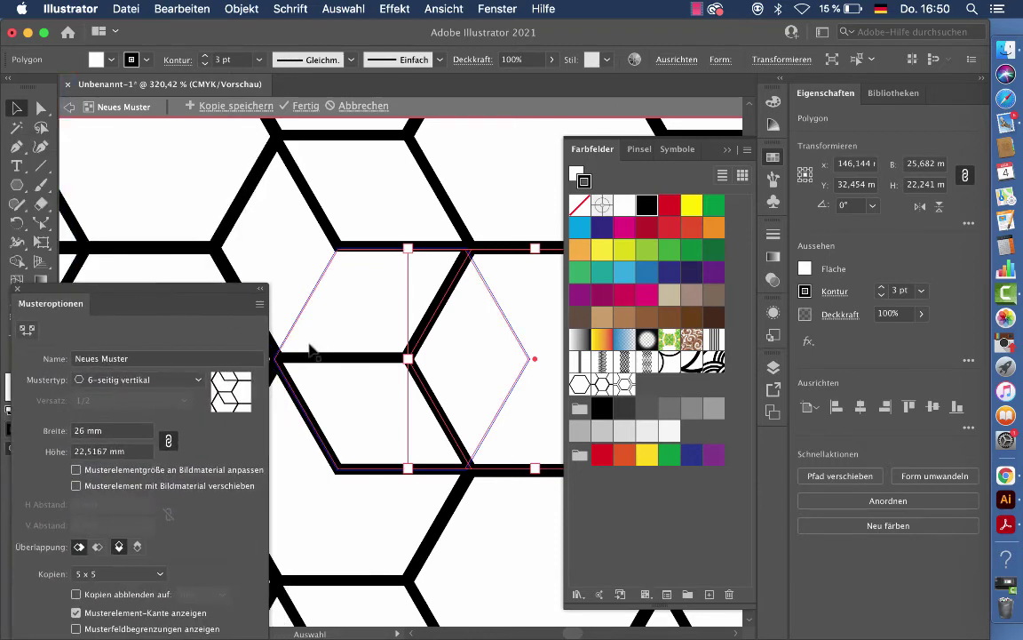
{"action": "scroll", "coordinate": [365, 354], "scroll_direction": "right", "scroll_amount": 5}
{"action": "scroll", "coordinate": [365, 353], "scroll_direction": "down", "scroll_amount": 2}
{"action": "scroll", "coordinate": [365, 354], "scroll_direction": "right", "scroll_amount": 3}
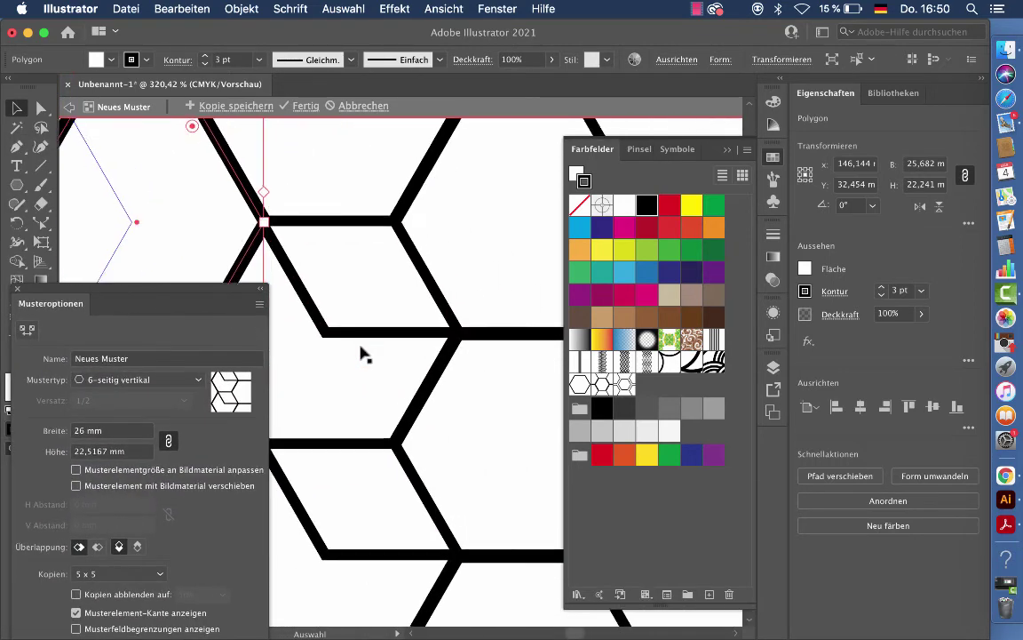
{"action": "scroll", "coordinate": [365, 353], "scroll_direction": "up", "scroll_amount": 3}
{"action": "scroll", "coordinate": [480, 293], "scroll_direction": "left", "scroll_amount": 5}
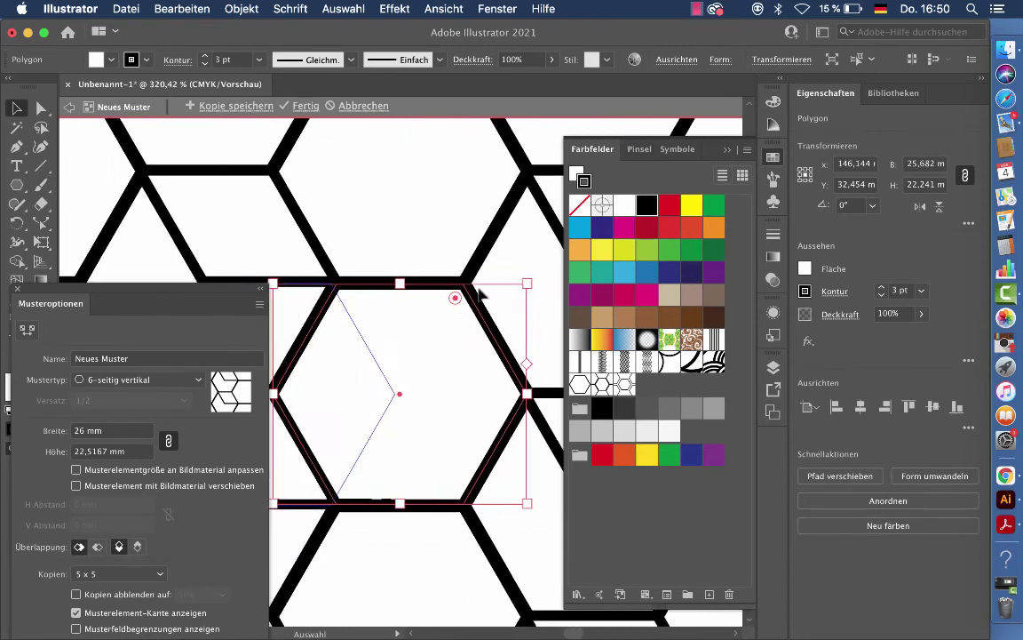
{"action": "left_click", "coordinate": [209, 105]}
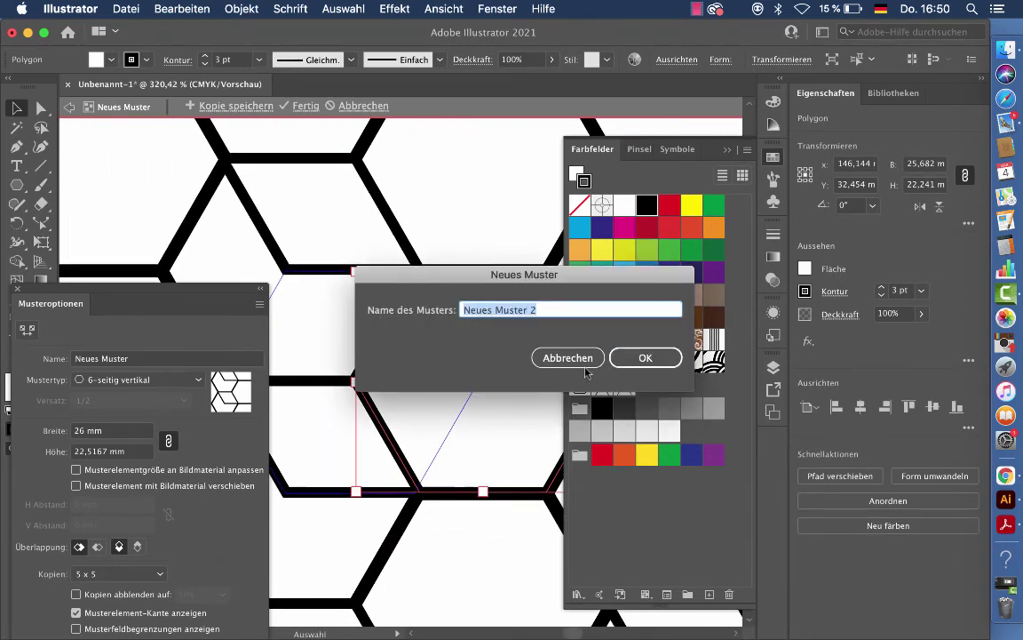
{"action": "type", "text": "Wabe 3"}
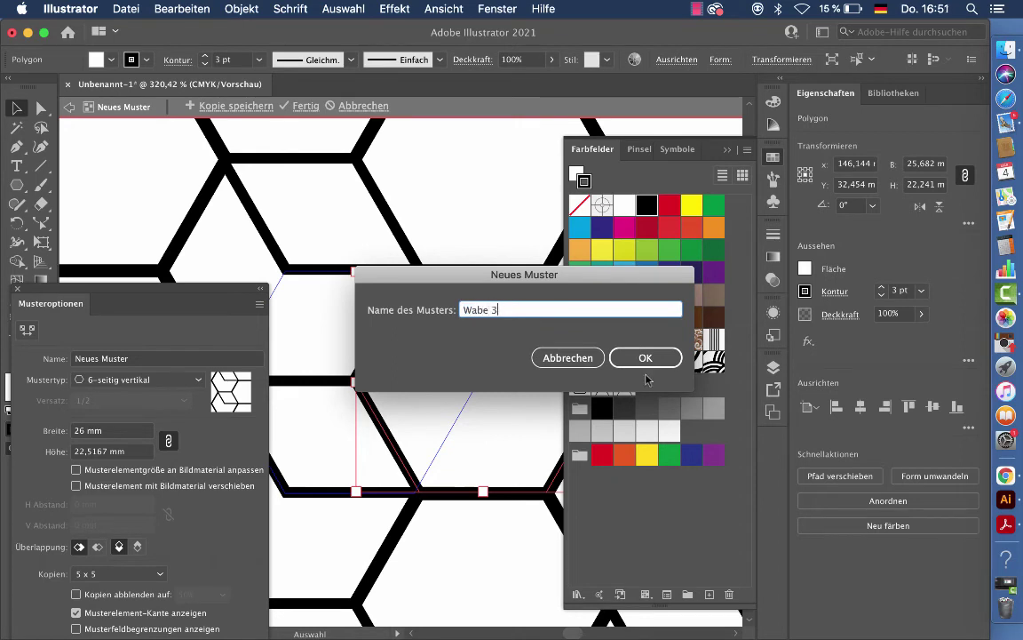
{"action": "left_click", "coordinate": [646, 359]}
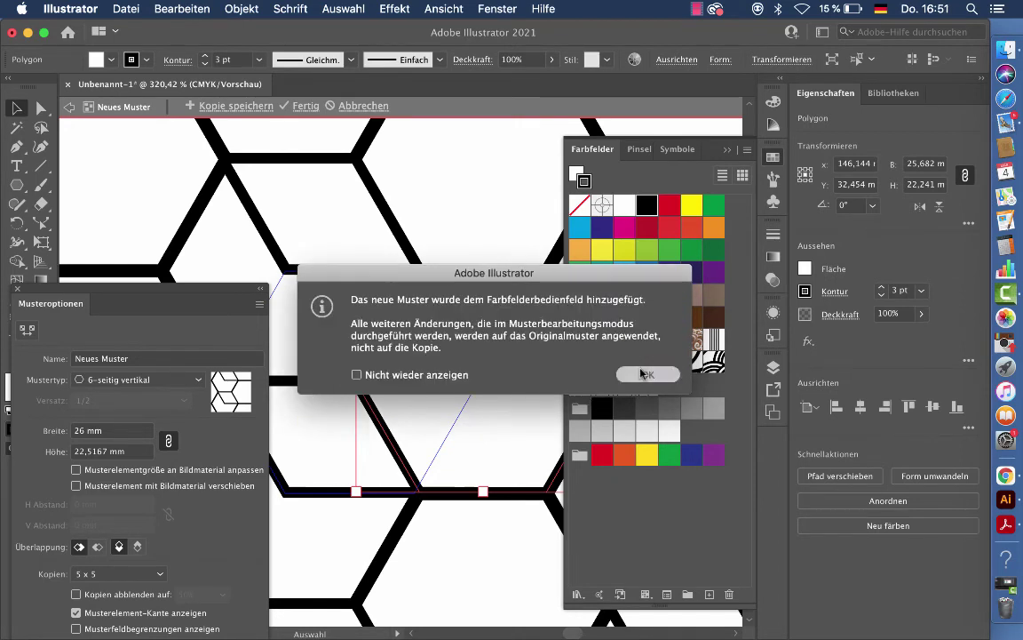
{"action": "left_click", "coordinate": [647, 372]}
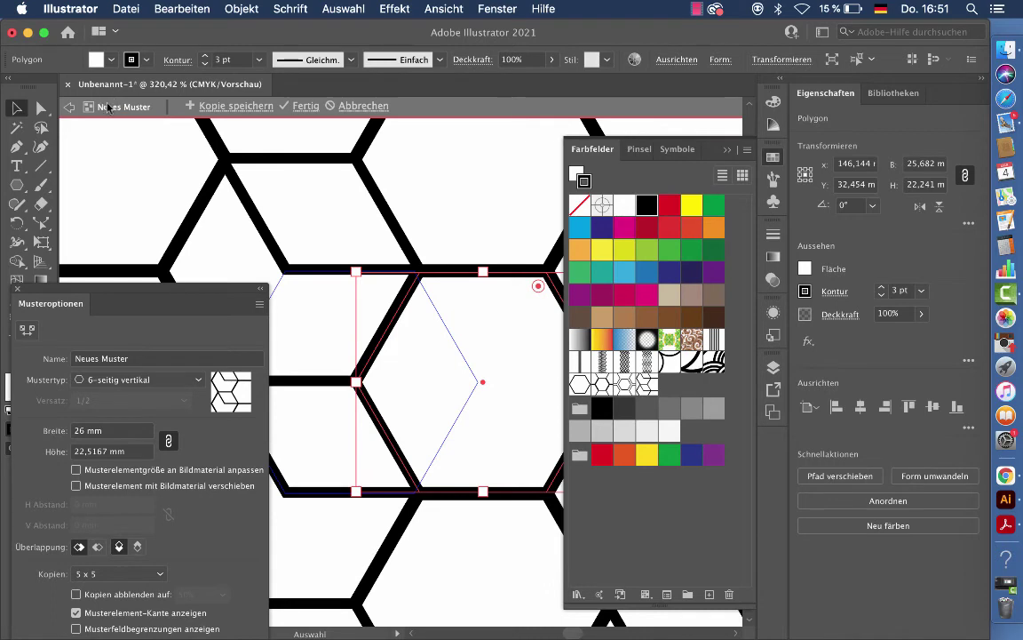
{"action": "left_click", "coordinate": [330, 106]}
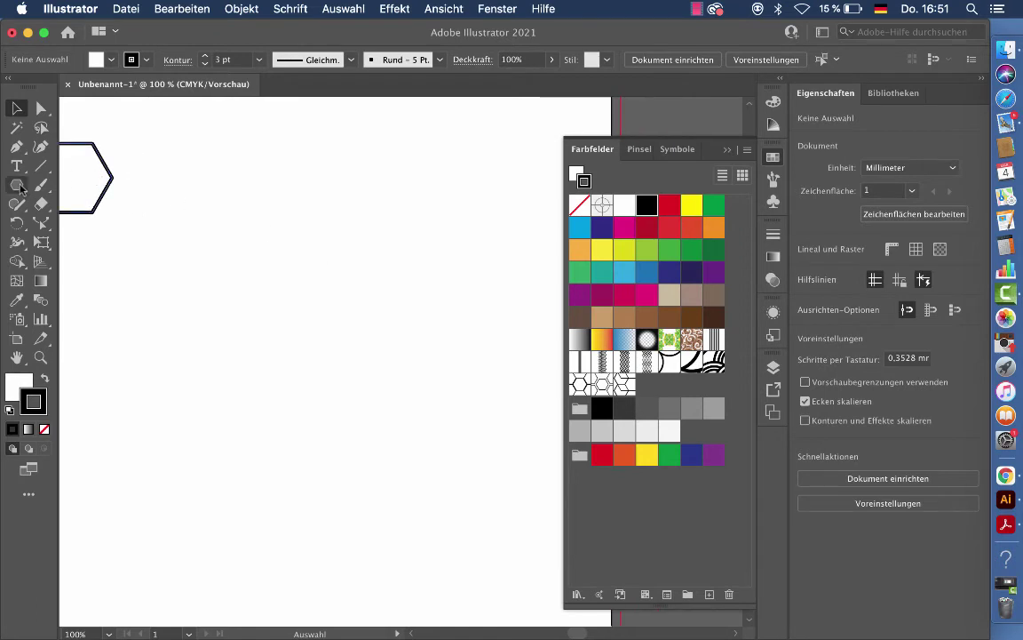
Draw a rectangle about 106 × 150 mm on the artboard.
{"action": "left_click_drag", "start_coordinate": [18, 185], "coordinate": [62, 183]}
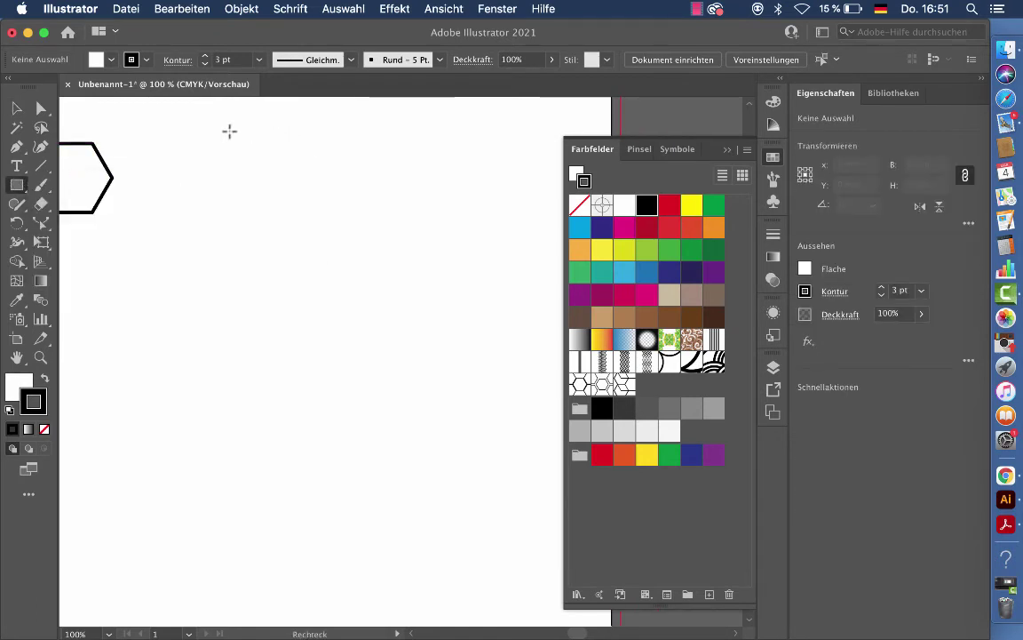
{"action": "left_click_drag", "start_coordinate": [228, 131], "coordinate": [399, 523]}
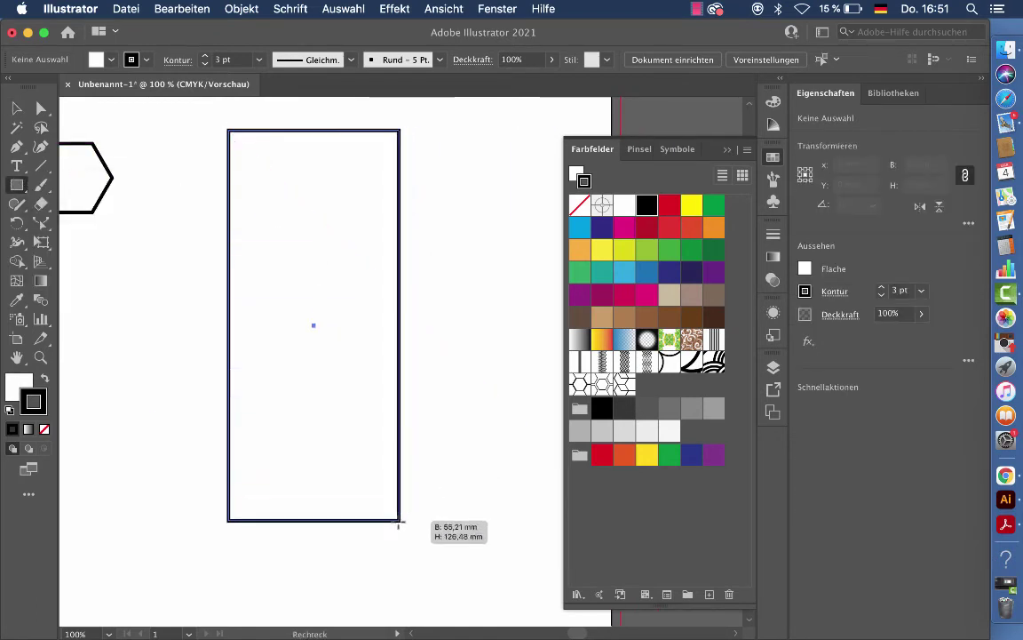
{"action": "left_click_drag", "start_coordinate": [398, 525], "coordinate": [556, 593]}
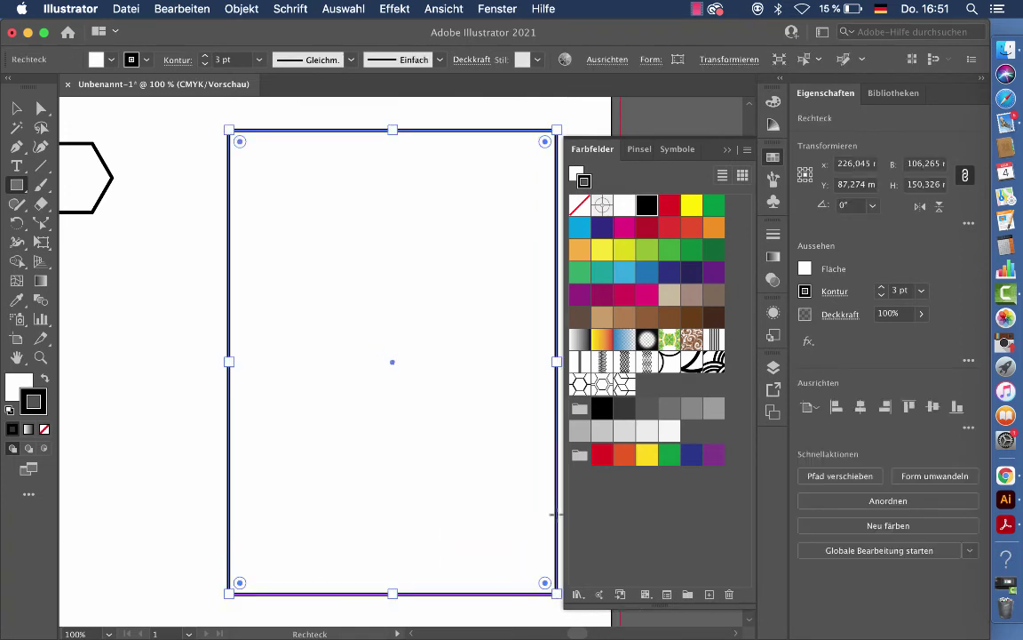
Split the rectangle into a grid of 3 rows with 3 mm gaps.
{"action": "left_click", "coordinate": [237, 10]}
{"action": "mouse_move", "coordinate": [247, 364]}
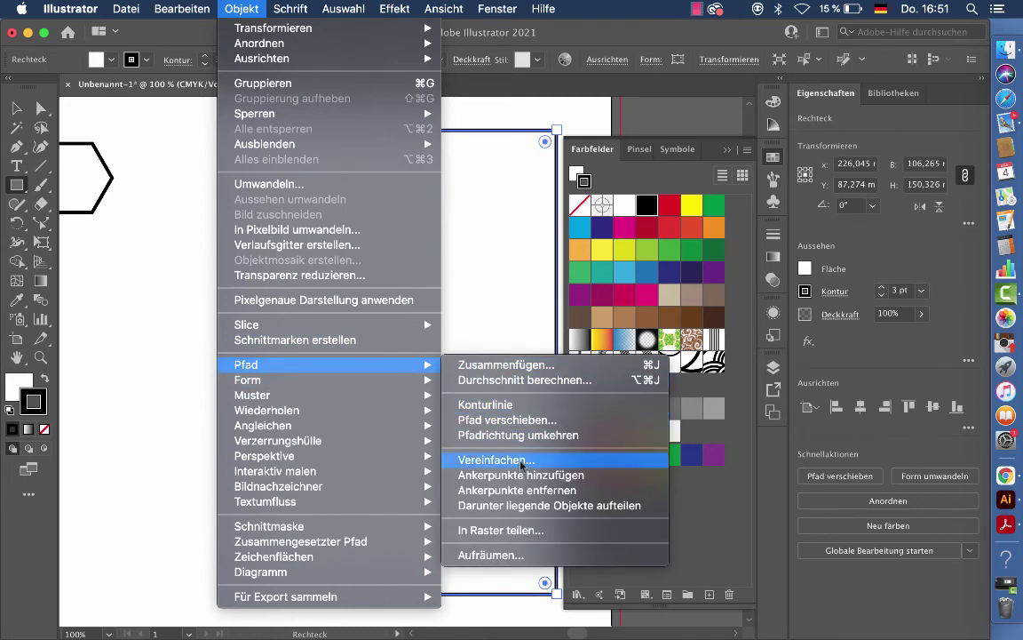
{"action": "left_click", "coordinate": [503, 531]}
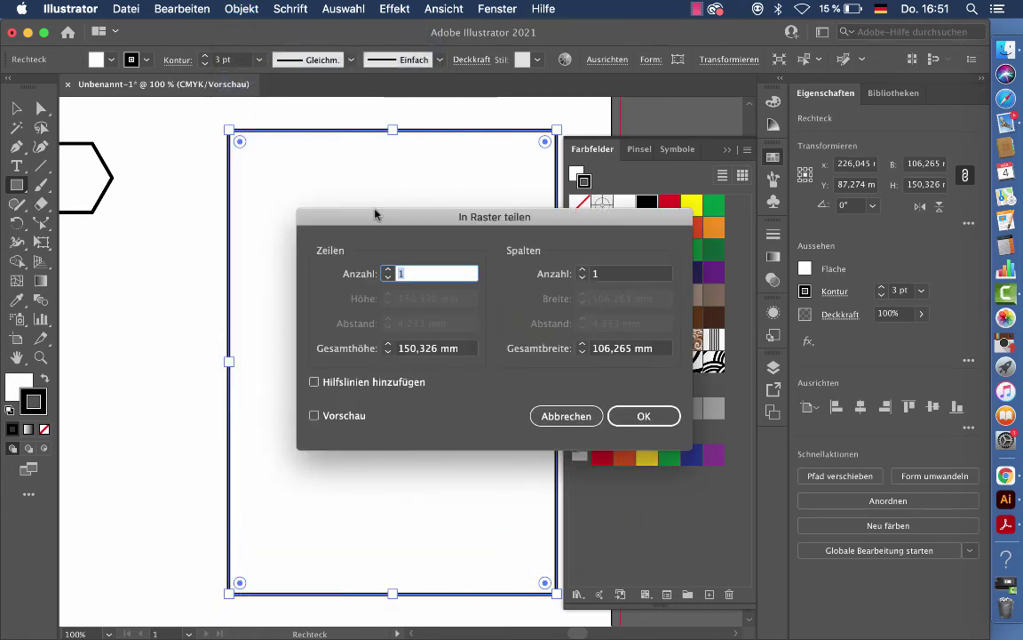
{"action": "left_click", "coordinate": [388, 269]}
{"action": "type", "text": "3"}
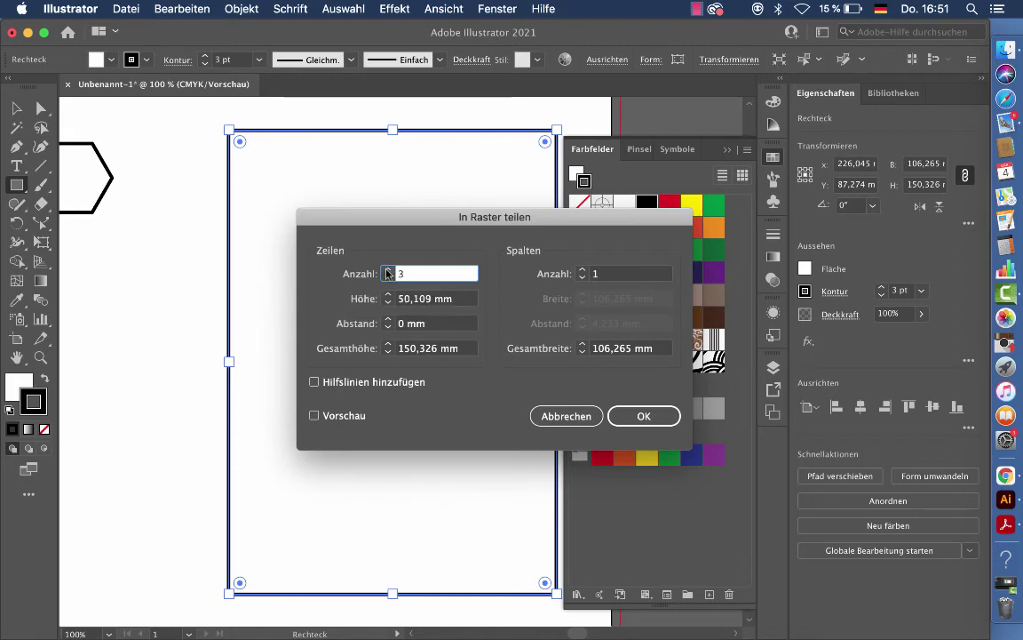
{"action": "key", "text": "Tab"}
{"action": "key", "text": "Tab"}
{"action": "type", "text": "3"}
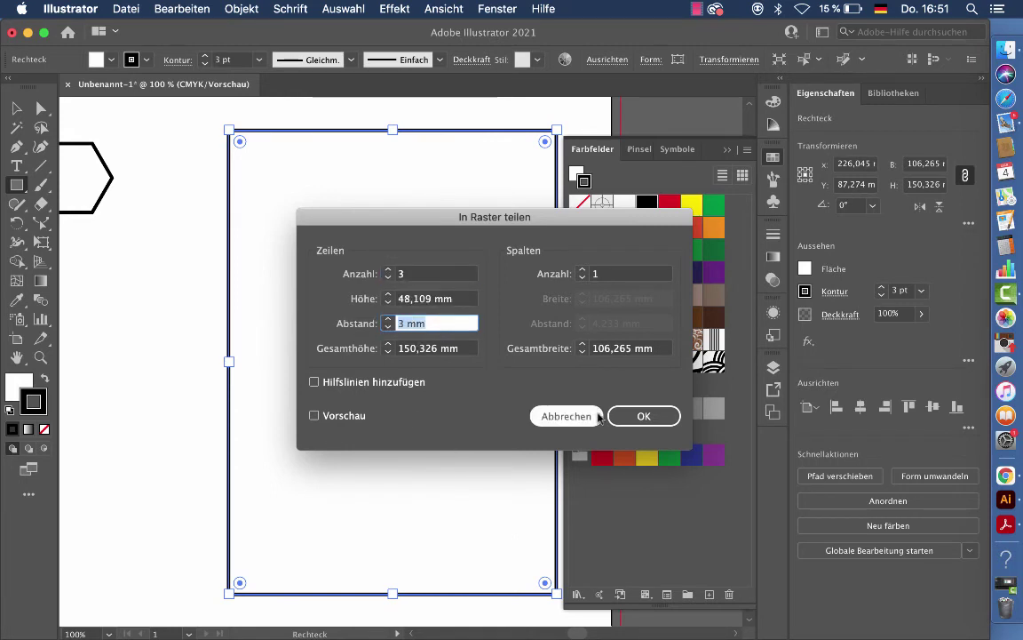
{"action": "left_click", "coordinate": [646, 416]}
Fill the top rectangle with bold vertical stripes instead of a striped outline.
{"action": "scroll", "coordinate": [421, 414], "scroll_direction": "up", "scroll_amount": 1}
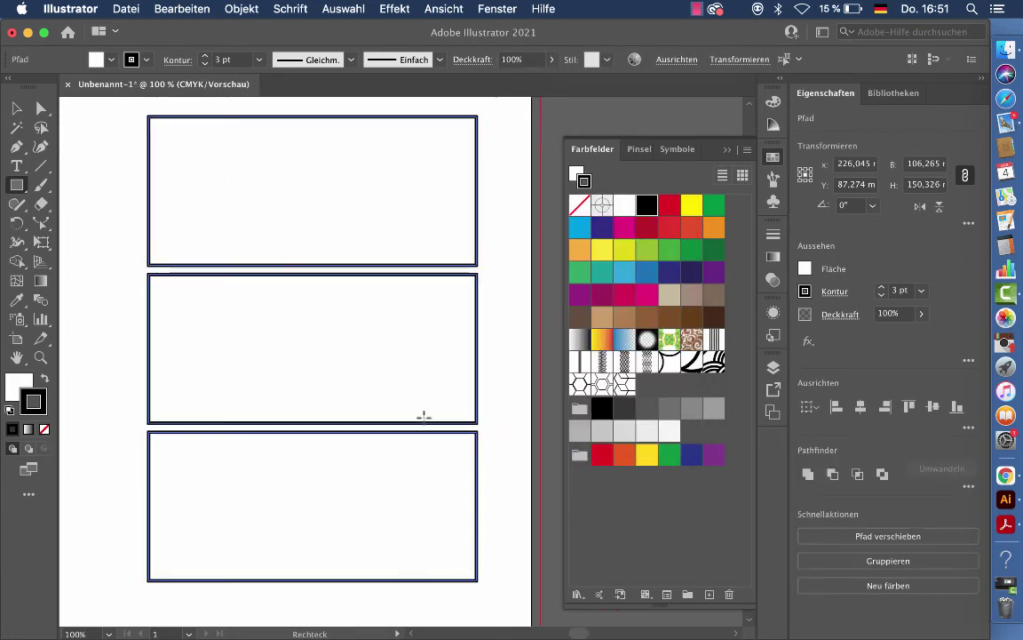
{"action": "left_click", "coordinate": [16, 107]}
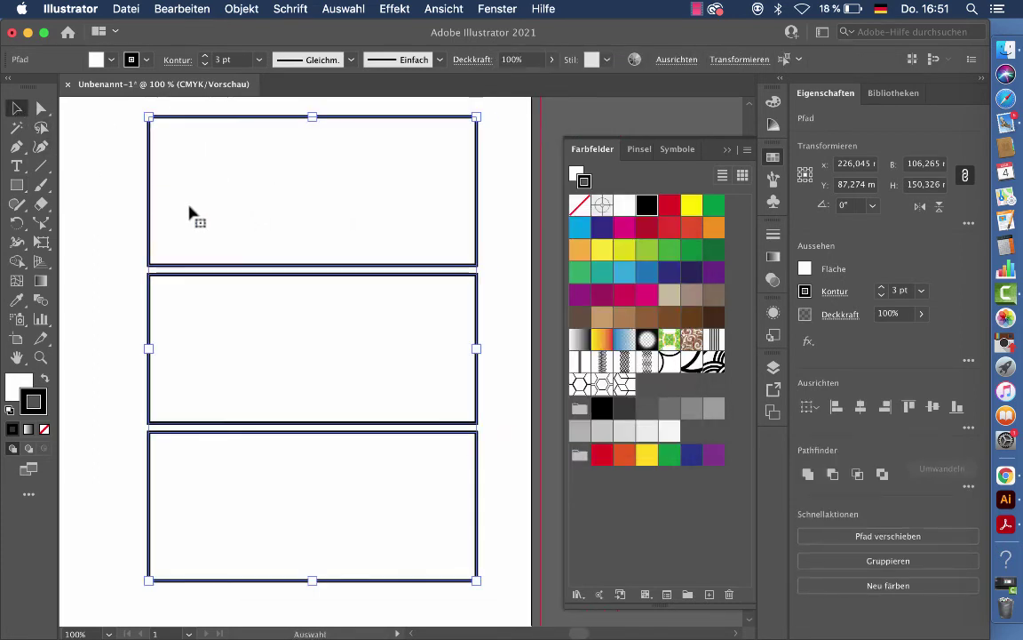
{"action": "left_click", "coordinate": [98, 205]}
{"action": "left_click", "coordinate": [479, 236]}
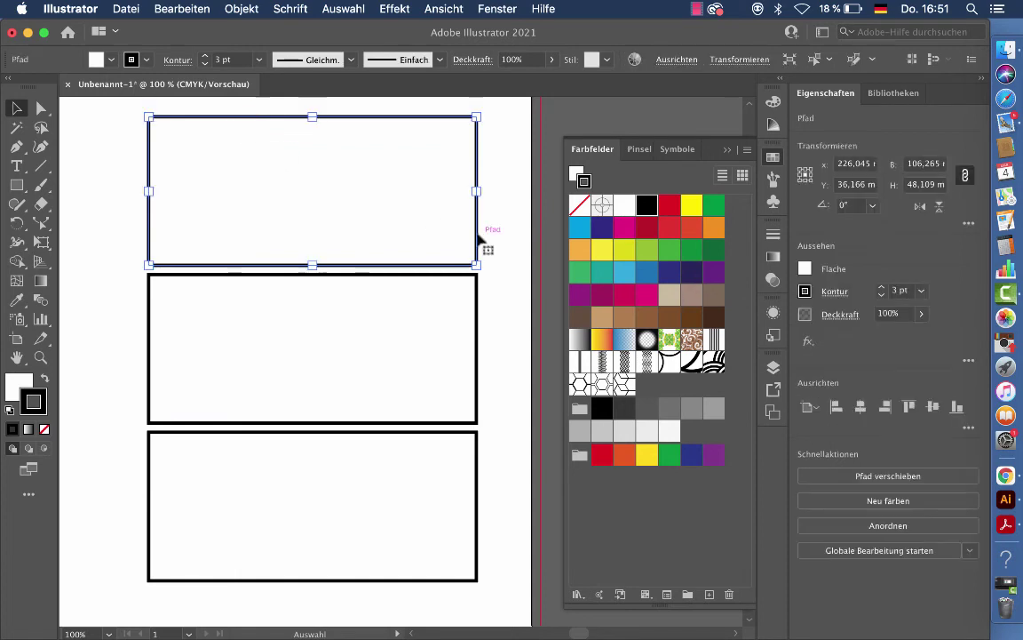
{"action": "left_click", "coordinate": [579, 362]}
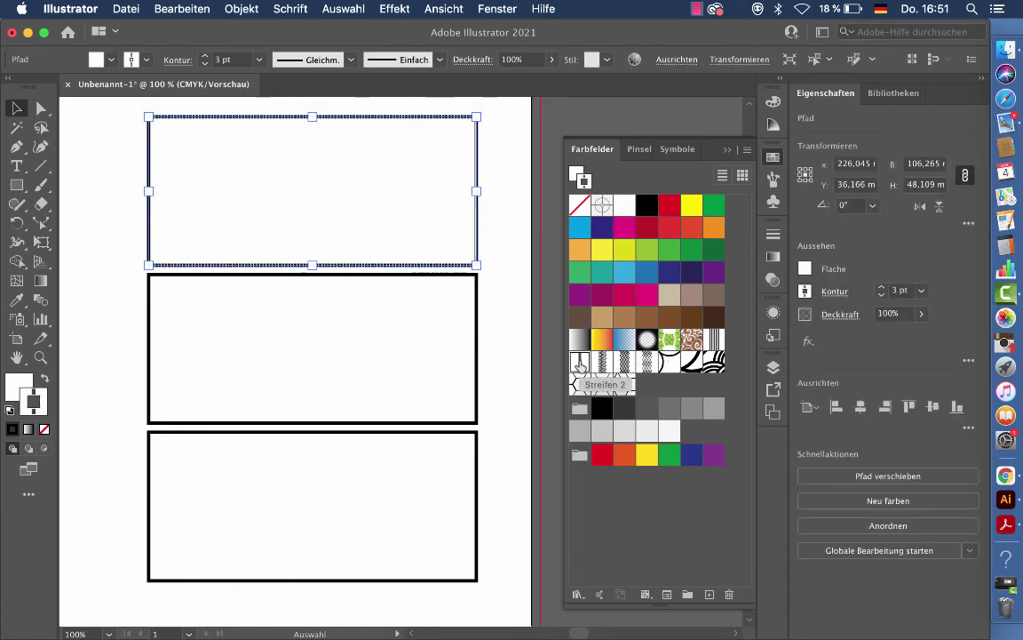
{"action": "key", "text": "ctrl+z"}
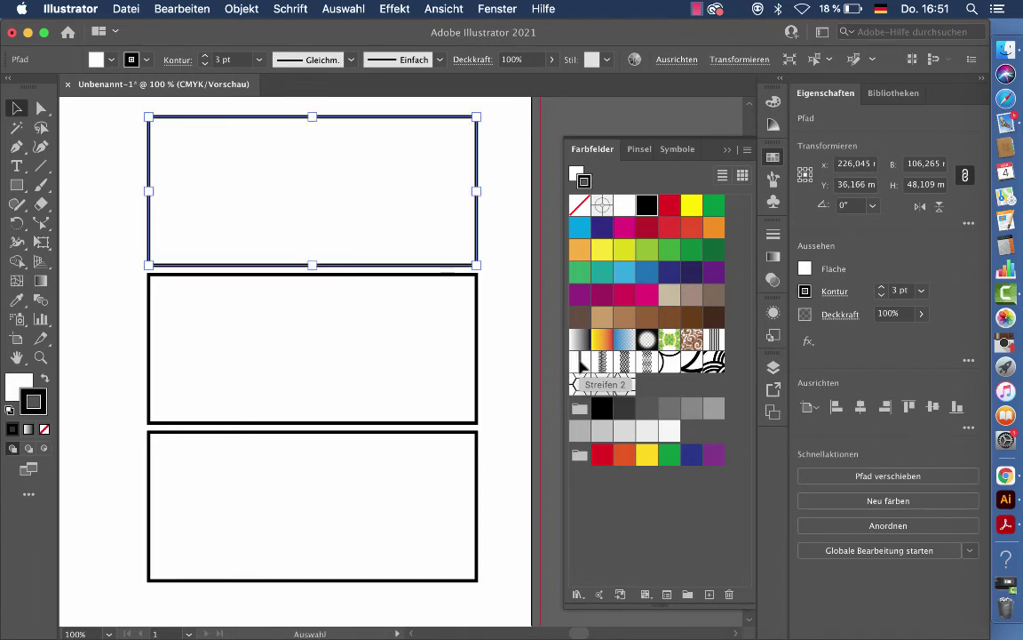
{"action": "left_click", "coordinate": [576, 175]}
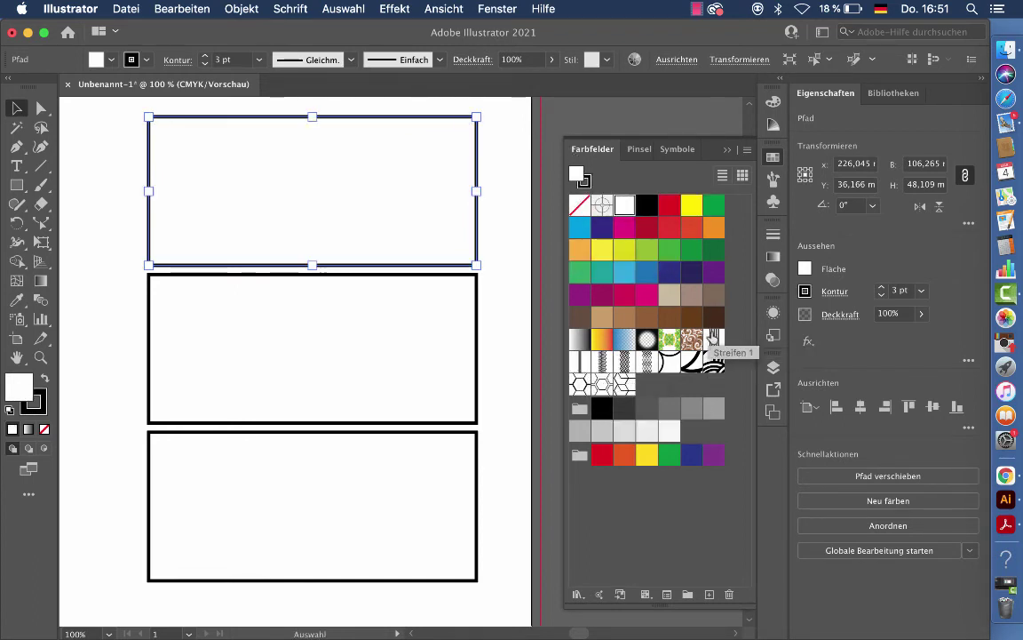
{"action": "left_click", "coordinate": [714, 339]}
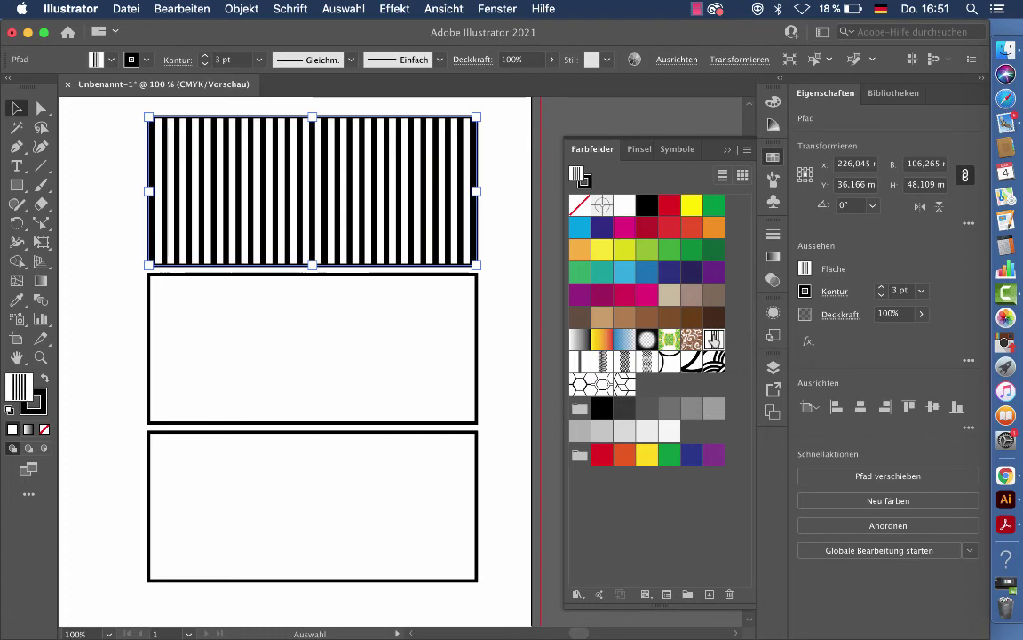
Fill the middle rectangle with fine stripes and the bottom with Wellen waves, then select all.
{"action": "left_click", "coordinate": [478, 307]}
{"action": "left_click", "coordinate": [580, 361]}
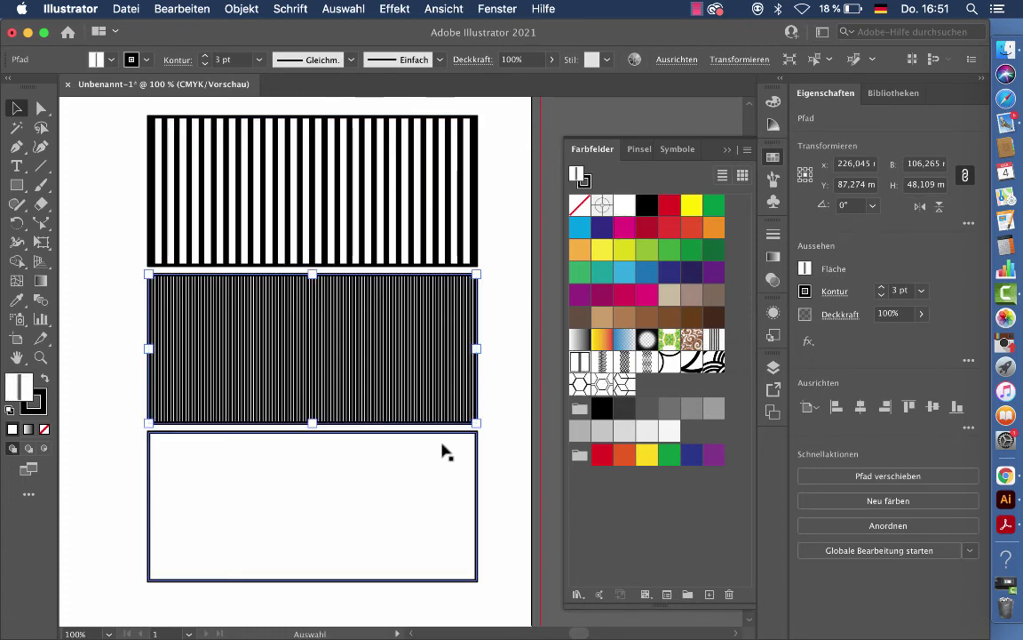
{"action": "left_click", "coordinate": [478, 455]}
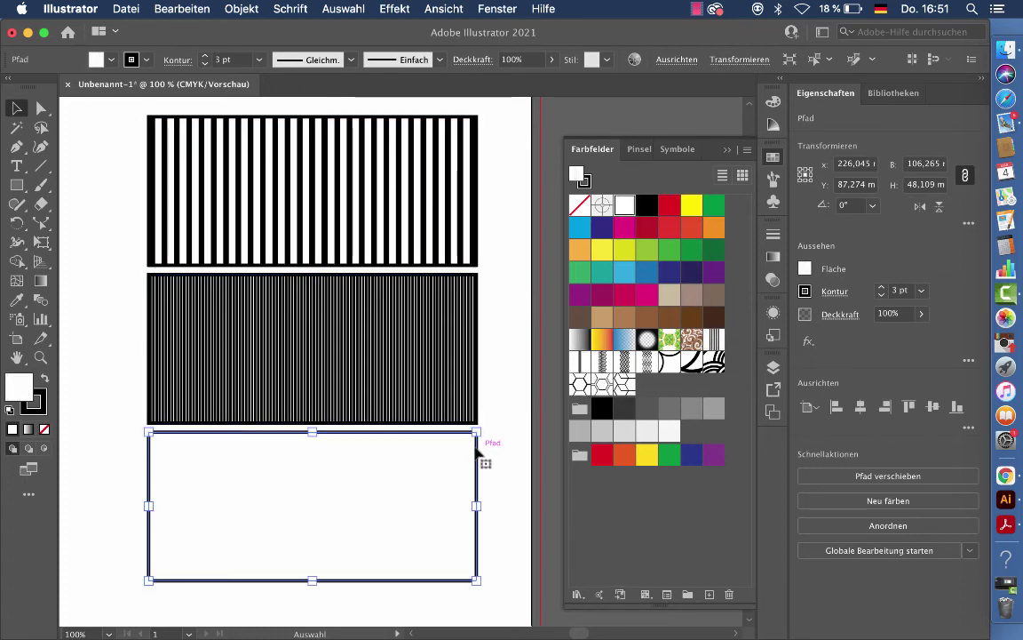
{"action": "left_click", "coordinate": [602, 362]}
{"action": "scroll", "coordinate": [147, 186], "scroll_direction": "left", "scroll_amount": 3}
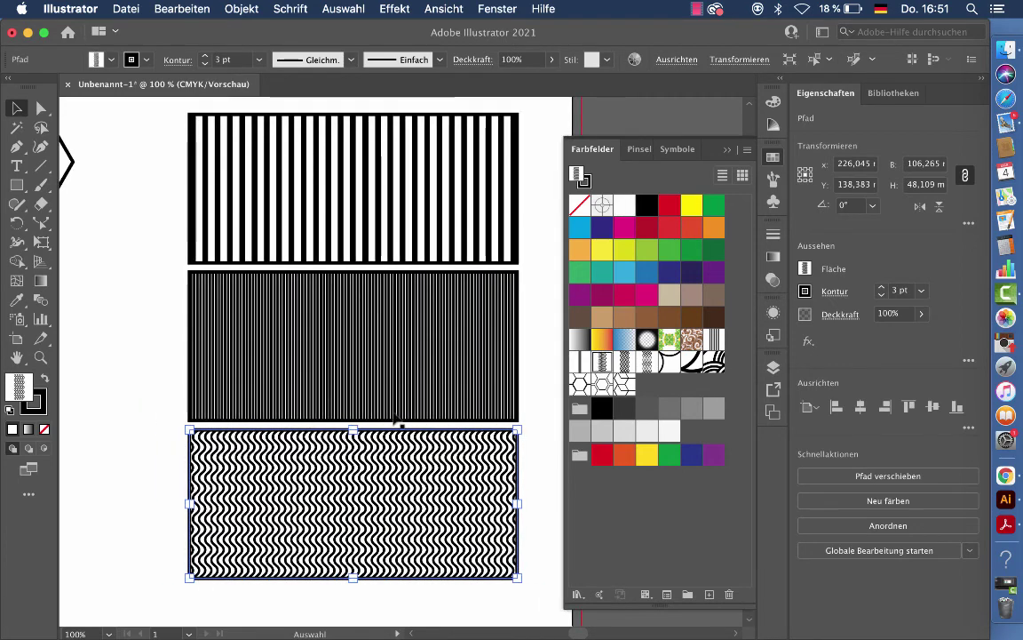
{"action": "key", "text": "super+a"}
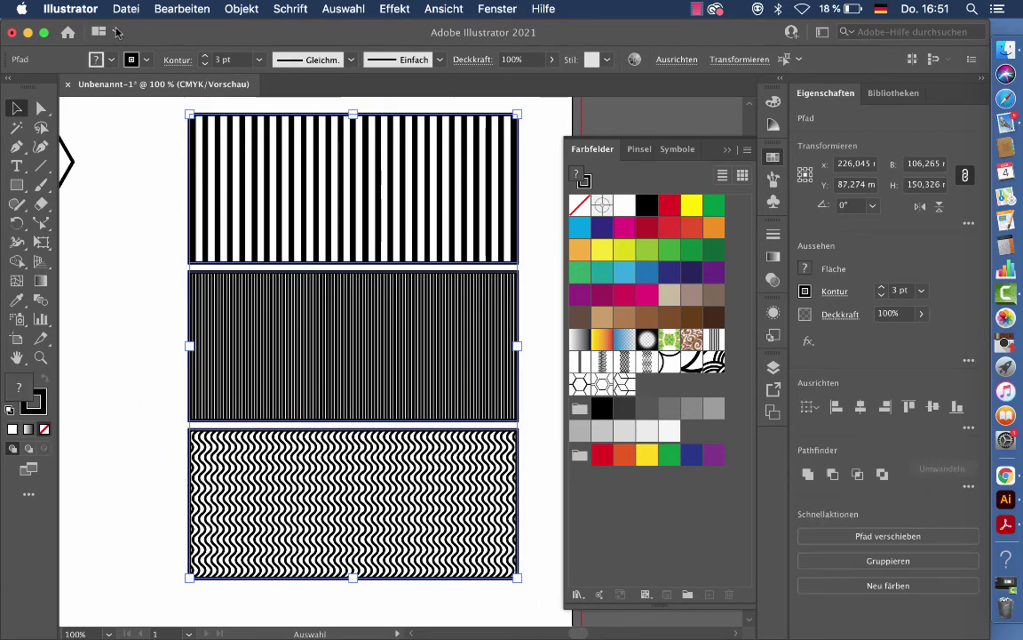
Remove the outline from the three patterned rectangles.
{"action": "left_click", "coordinate": [148, 60]}
{"action": "left_click", "coordinate": [11, 87]}
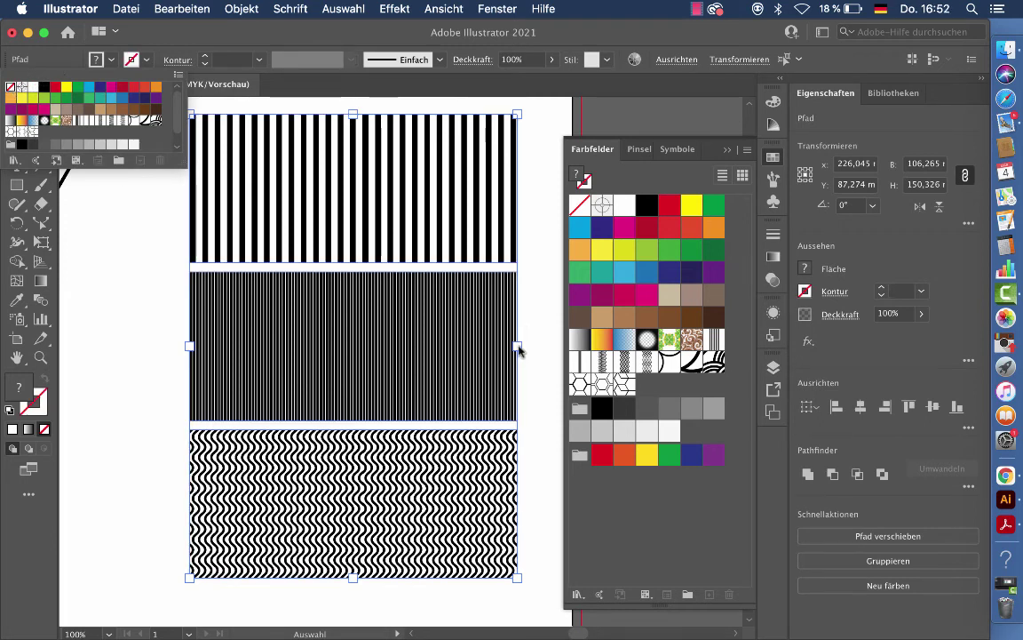
{"action": "left_click", "coordinate": [552, 351]}
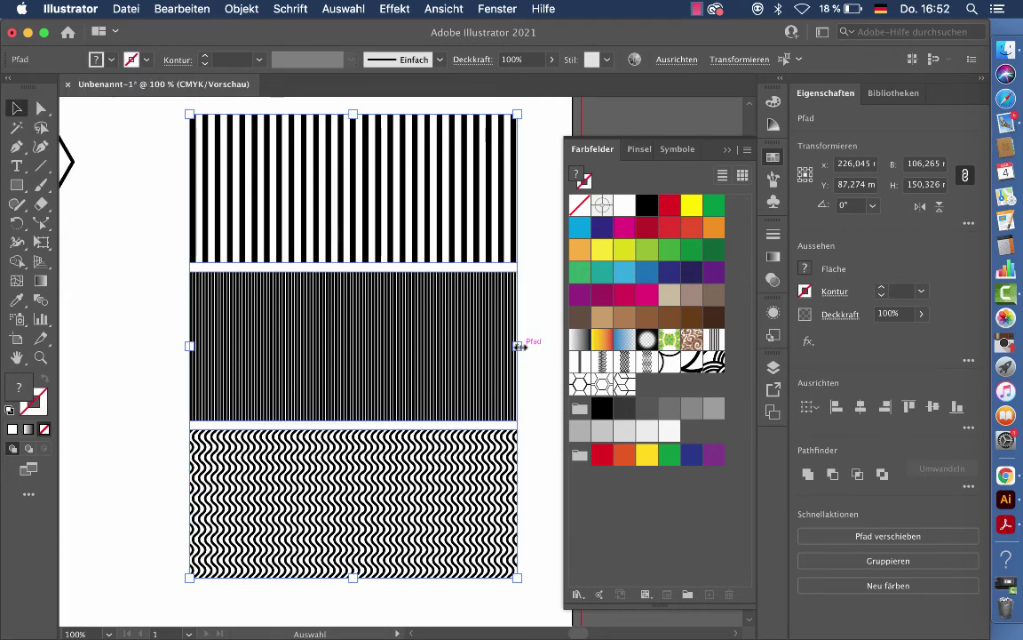
{"action": "left_click_drag", "start_coordinate": [518, 346], "coordinate": [298, 323]}
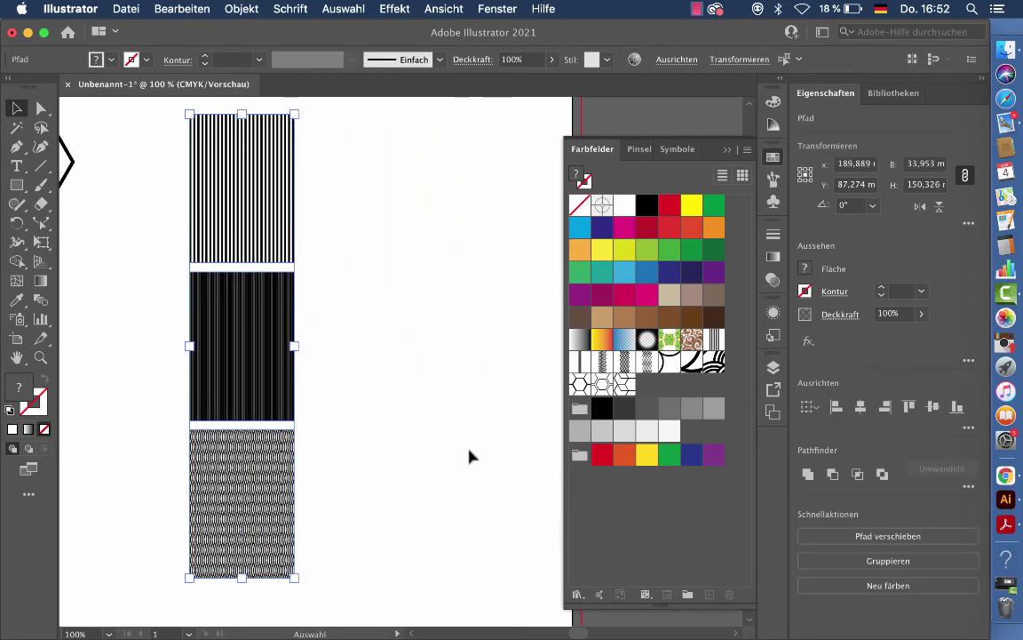
{"action": "key", "text": "ctrl+z"}
Set transforms to Nur Objekt transformieren so resizing leaves patterns unchanged.
{"action": "scroll", "coordinate": [409, 352], "scroll_direction": "right", "scroll_amount": 2}
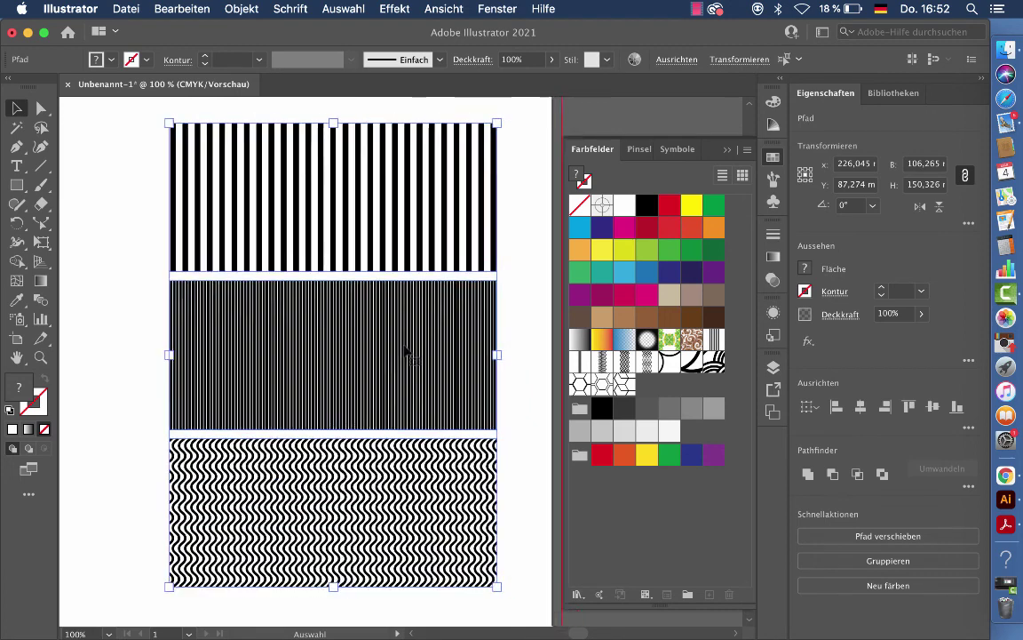
{"action": "scroll", "coordinate": [413, 359], "scroll_direction": "right", "scroll_amount": 2}
{"action": "left_click", "coordinate": [734, 61]}
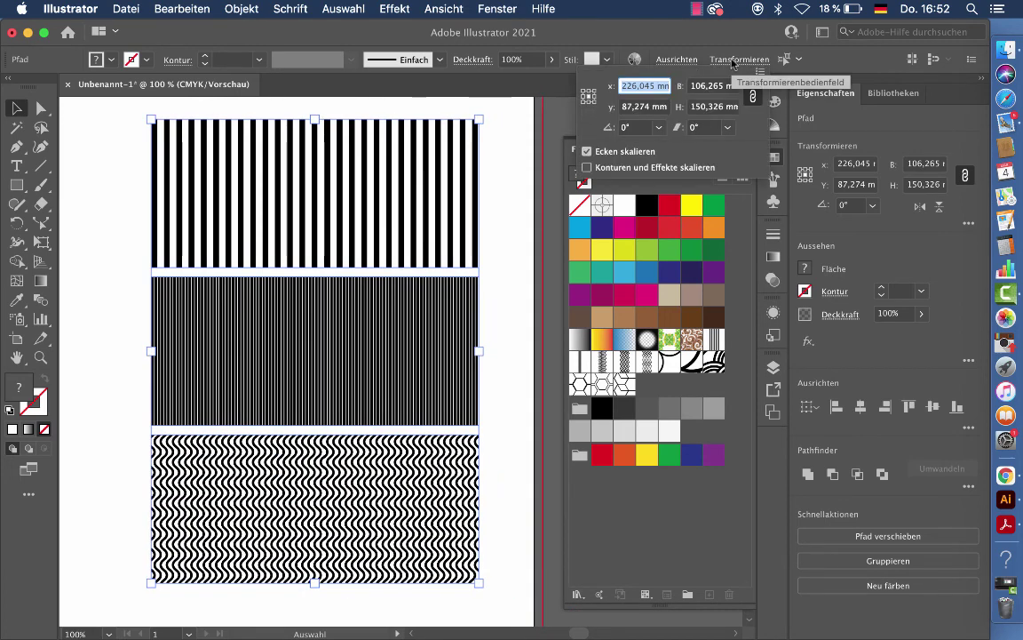
{"action": "left_click", "coordinate": [761, 69]}
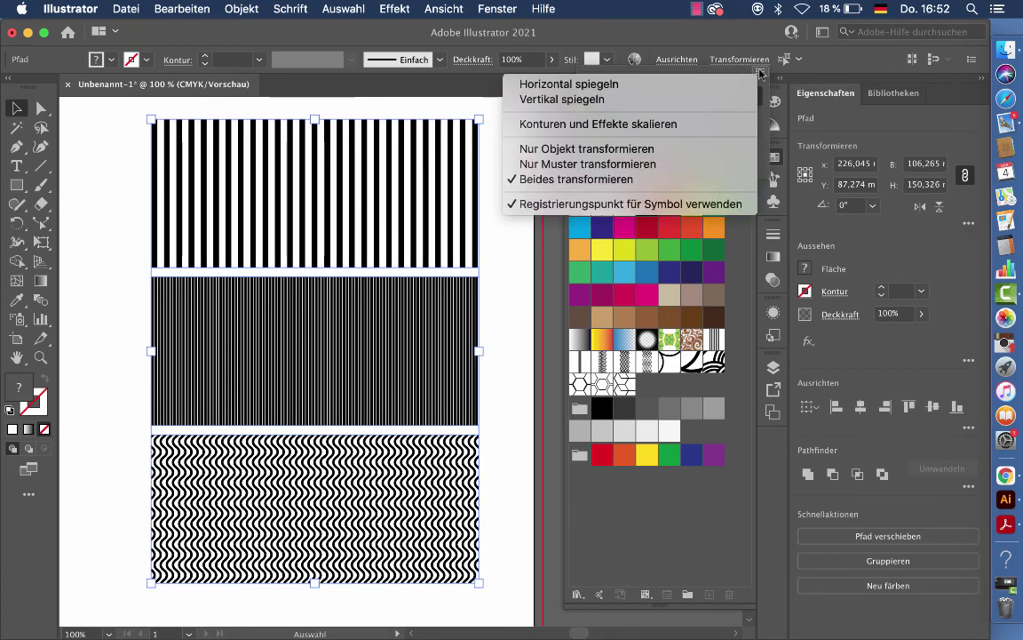
{"action": "left_click", "coordinate": [515, 148]}
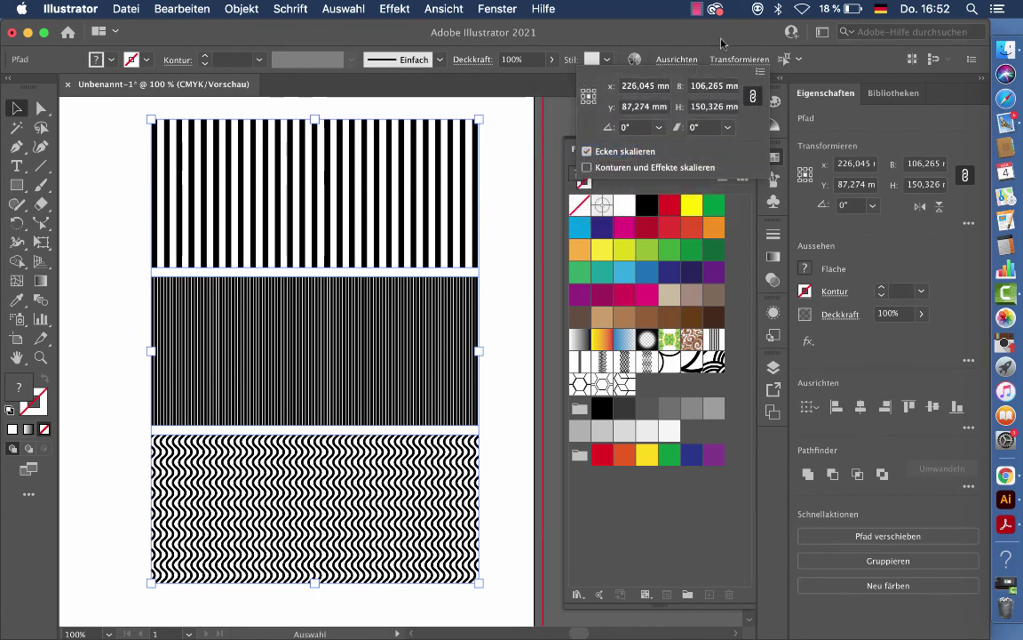
{"action": "left_click", "coordinate": [742, 59]}
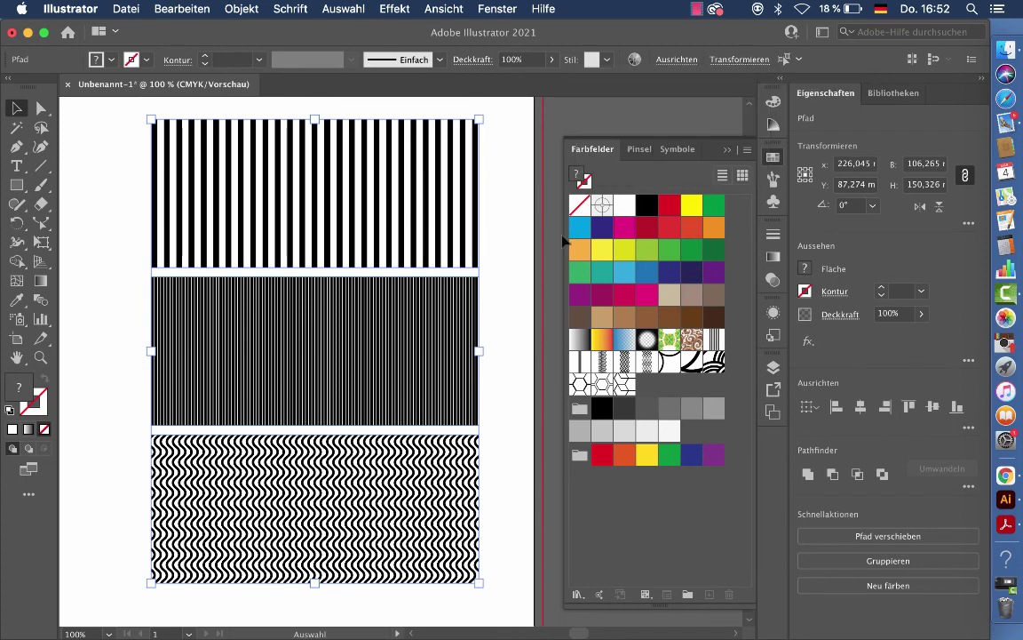
Narrow the patterned column to about 48 mm and place a copy beside it.
{"action": "left_click_drag", "start_coordinate": [479, 351], "coordinate": [277, 338]}
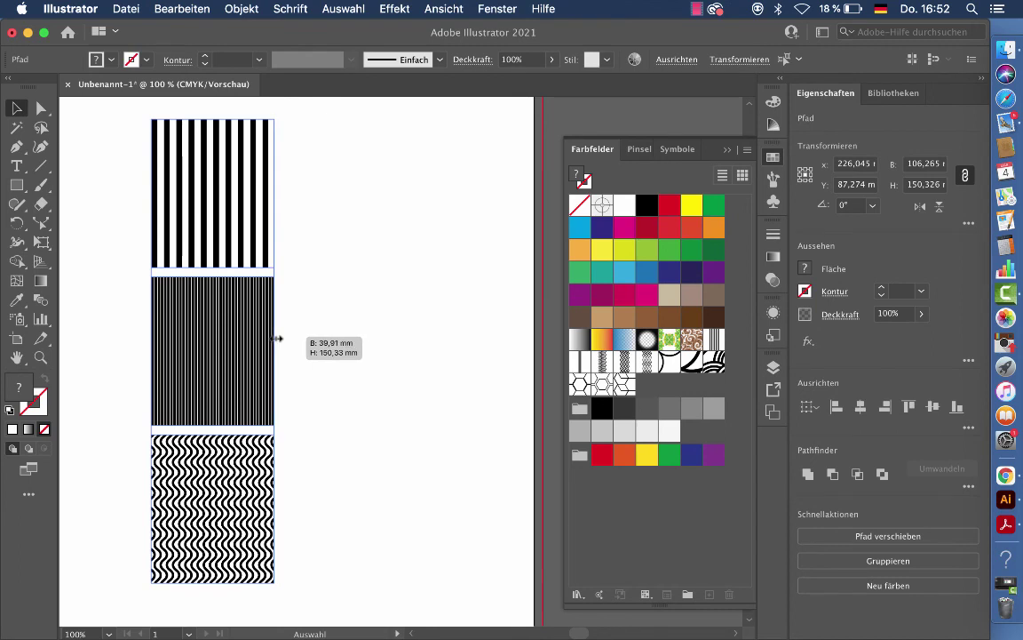
{"action": "mouse_move", "coordinate": [277, 339]}
{"action": "left_mouse_down"}
{"action": "mouse_move", "coordinate": [302, 347]}
{"action": "mouse_move", "coordinate": [168, 338]}
{"action": "mouse_move", "coordinate": [303, 341]}
{"action": "left_mouse_up"}
{"action": "left_click", "coordinate": [362, 217]}
Fill the copy's tiles with fish scales, overlapping scales and concentric arcs, top to bottom.
{"action": "left_click", "coordinate": [282, 212]}
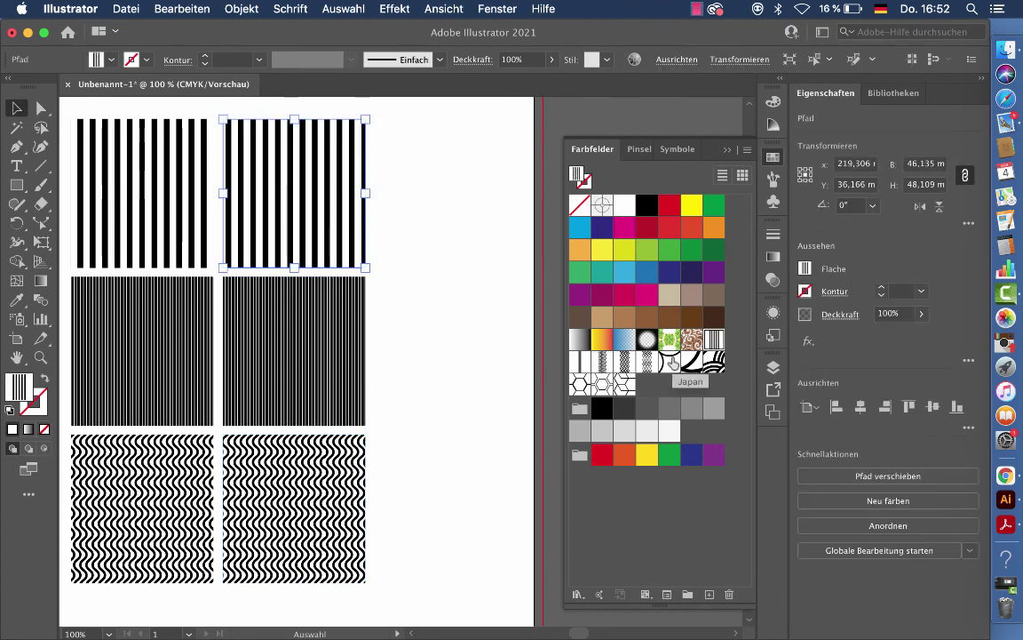
{"action": "left_click", "coordinate": [671, 361]}
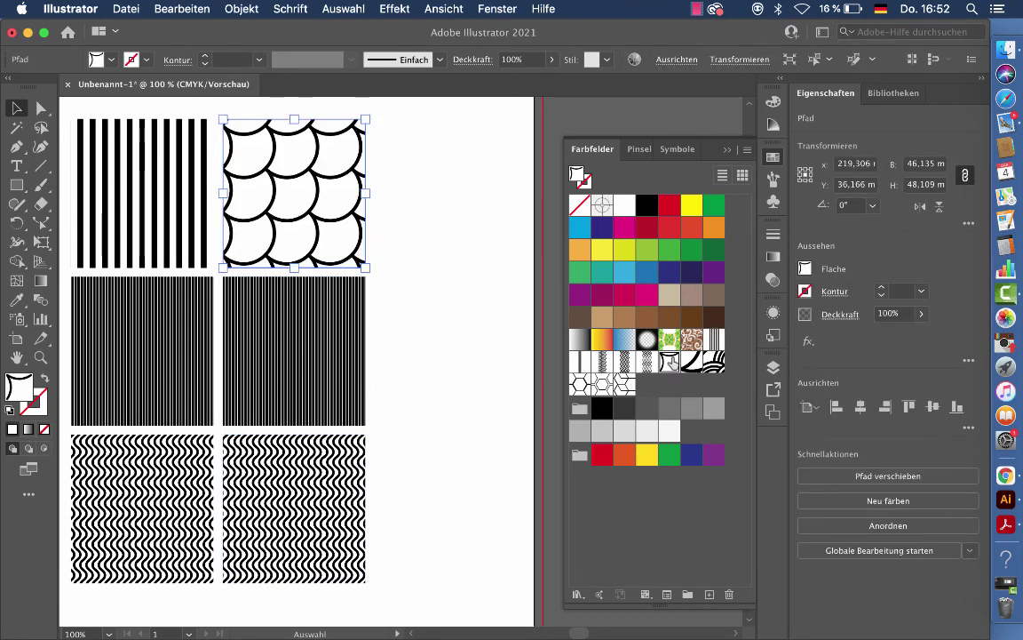
{"action": "left_click", "coordinate": [336, 345]}
{"action": "left_click", "coordinate": [699, 371]}
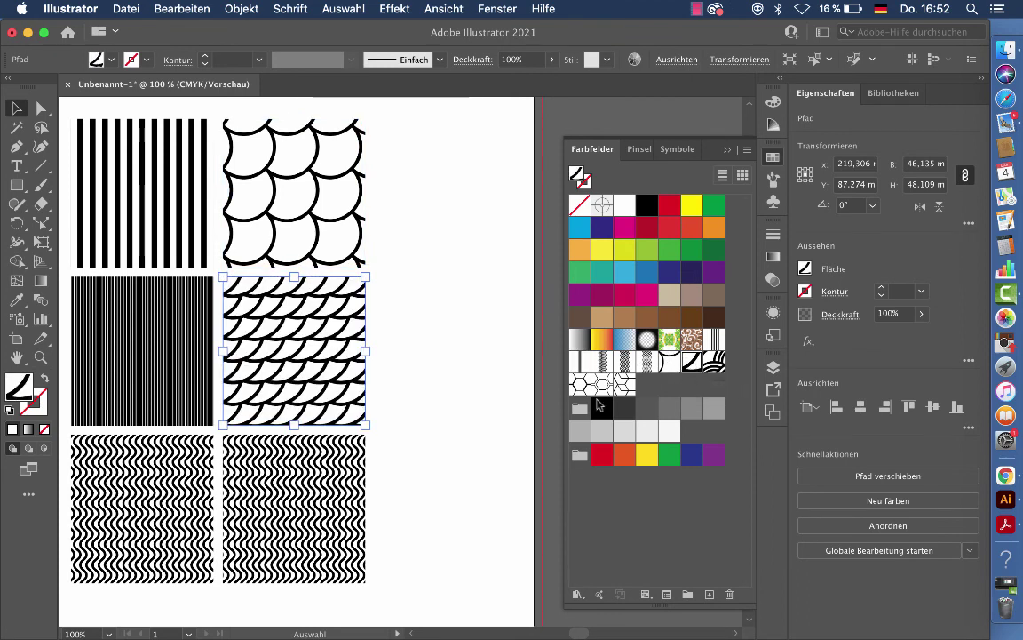
{"action": "left_click", "coordinate": [320, 458]}
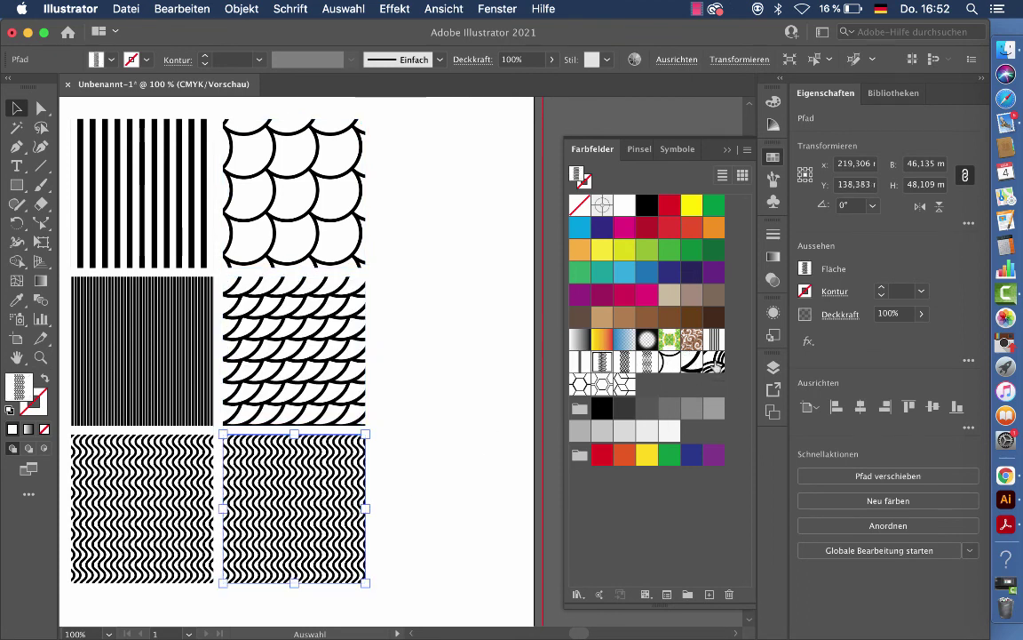
{"action": "left_click", "coordinate": [714, 362]}
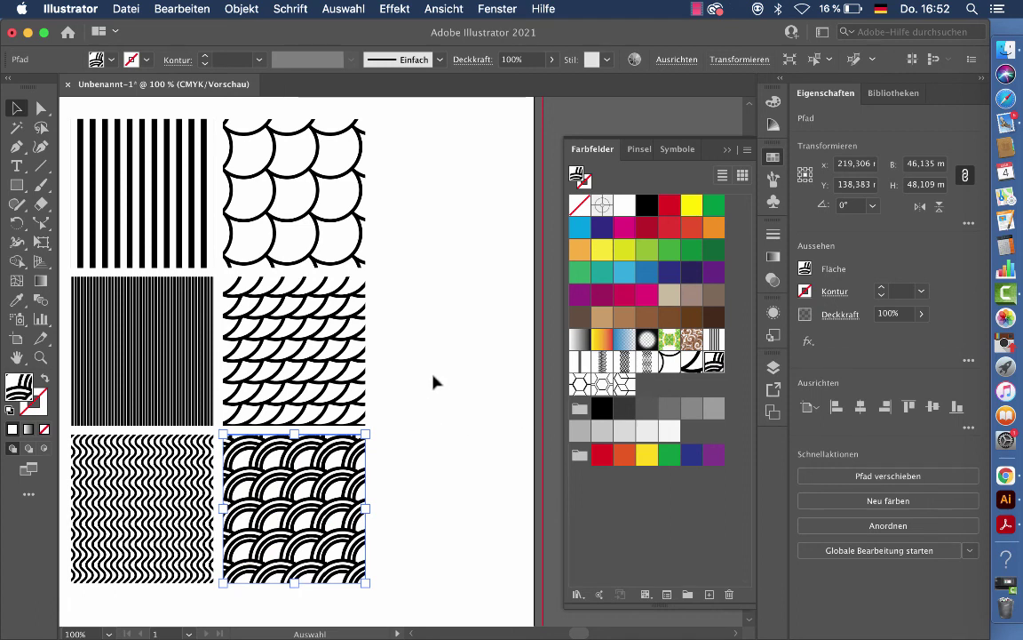
Copy the second column to the right to form a third column.
{"action": "left_click_drag", "start_coordinate": [413, 521], "coordinate": [302, 213]}
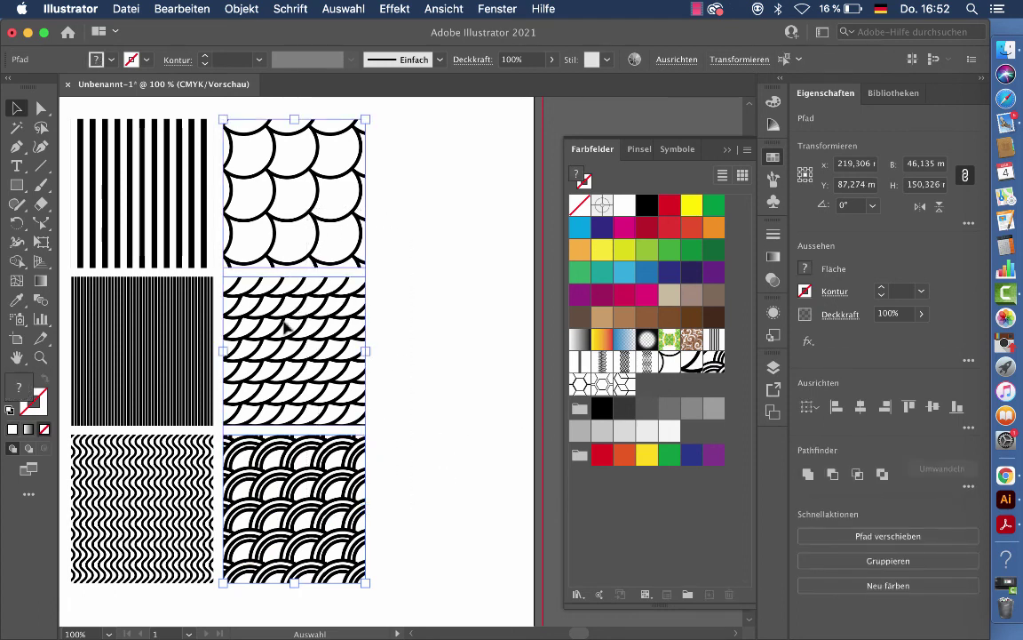
{"action": "left_click_drag", "start_coordinate": [286, 329], "coordinate": [438, 329]}
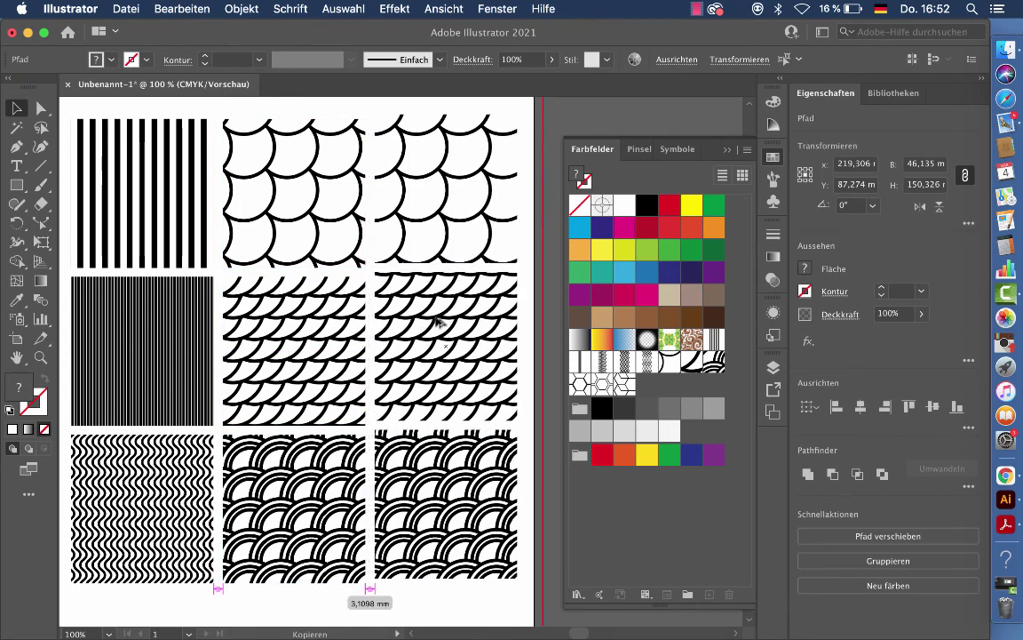
{"action": "left_click_drag", "start_coordinate": [437, 329], "coordinate": [436, 326]}
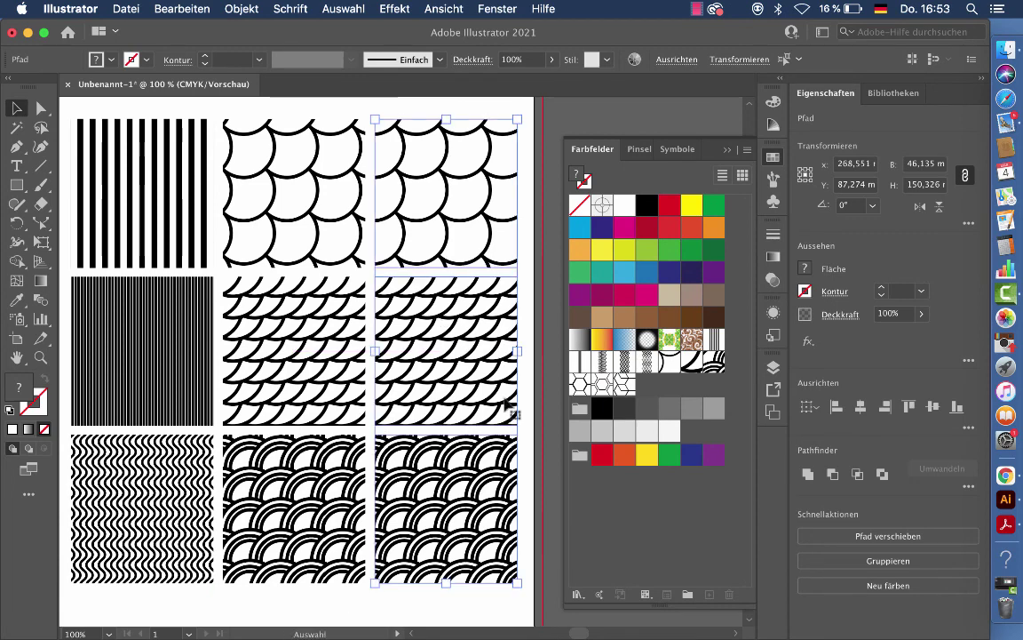
{"action": "left_click", "coordinate": [442, 102]}
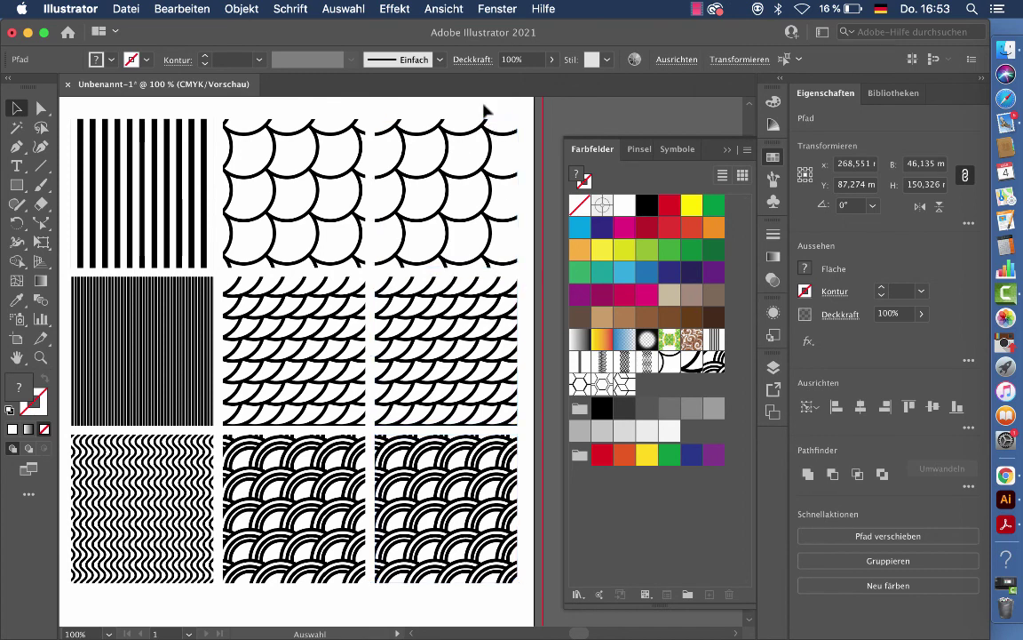
Fill the third column with bold, outlined and large hexagons, then deselect to view the grid.
{"action": "left_click", "coordinate": [417, 162]}
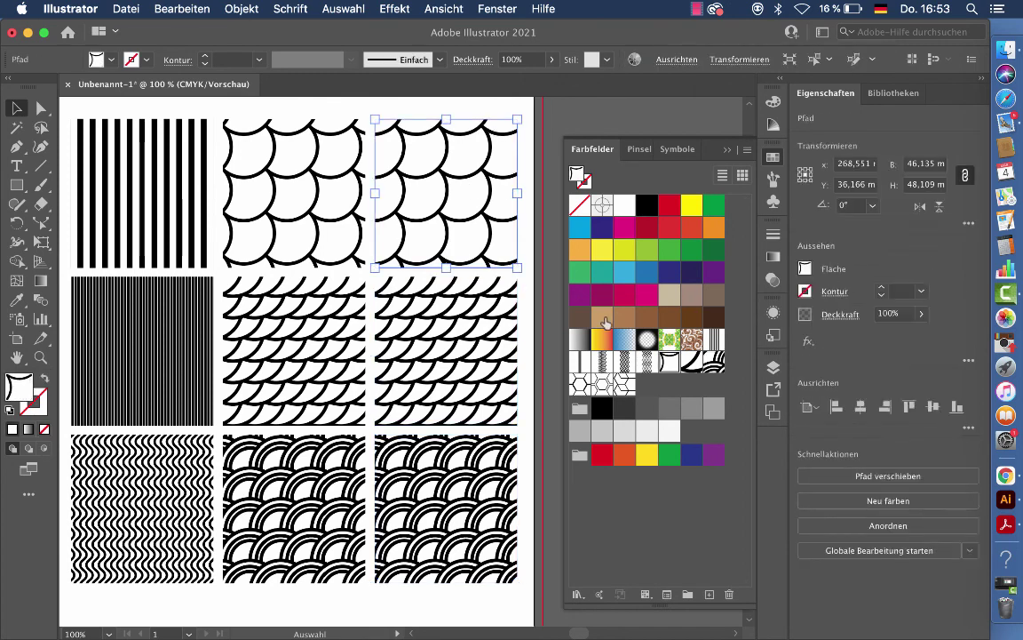
{"action": "left_click", "coordinate": [580, 384]}
{"action": "left_click", "coordinate": [460, 373]}
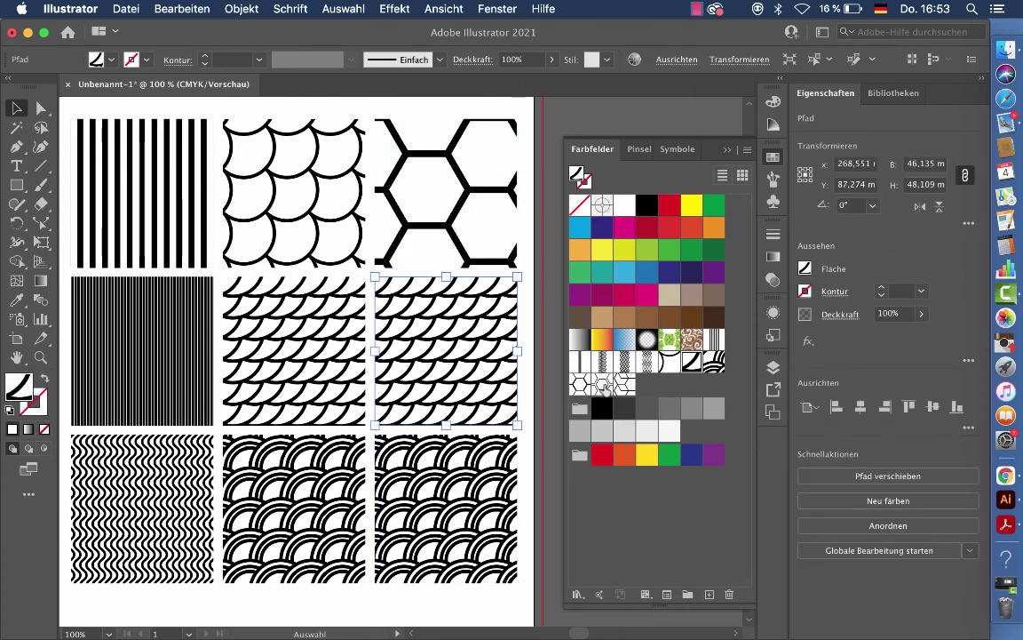
{"action": "left_click", "coordinate": [605, 386]}
{"action": "left_click", "coordinate": [425, 440]}
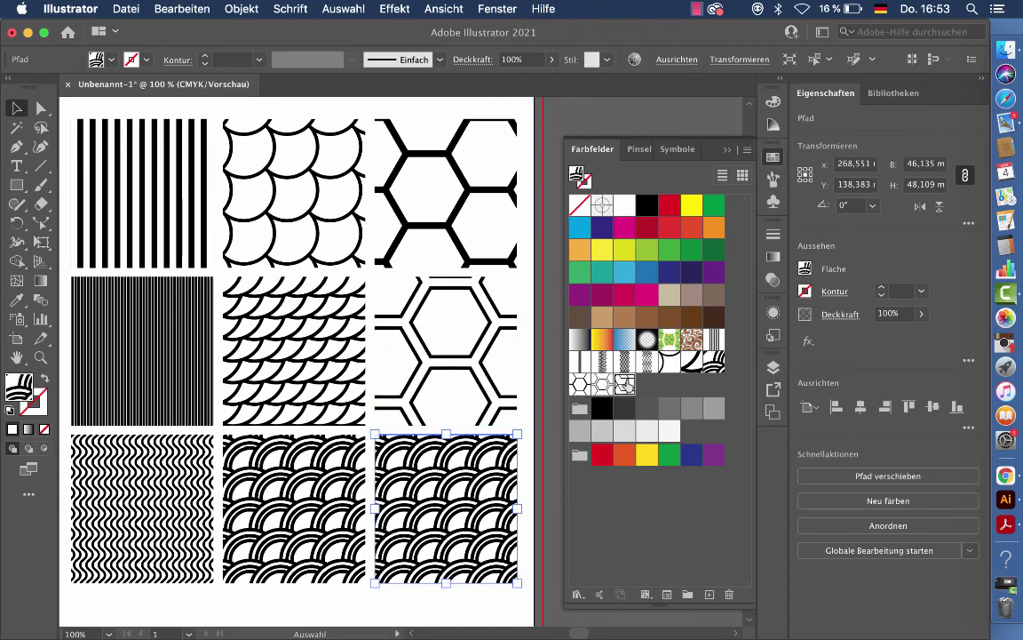
{"action": "left_click", "coordinate": [624, 384]}
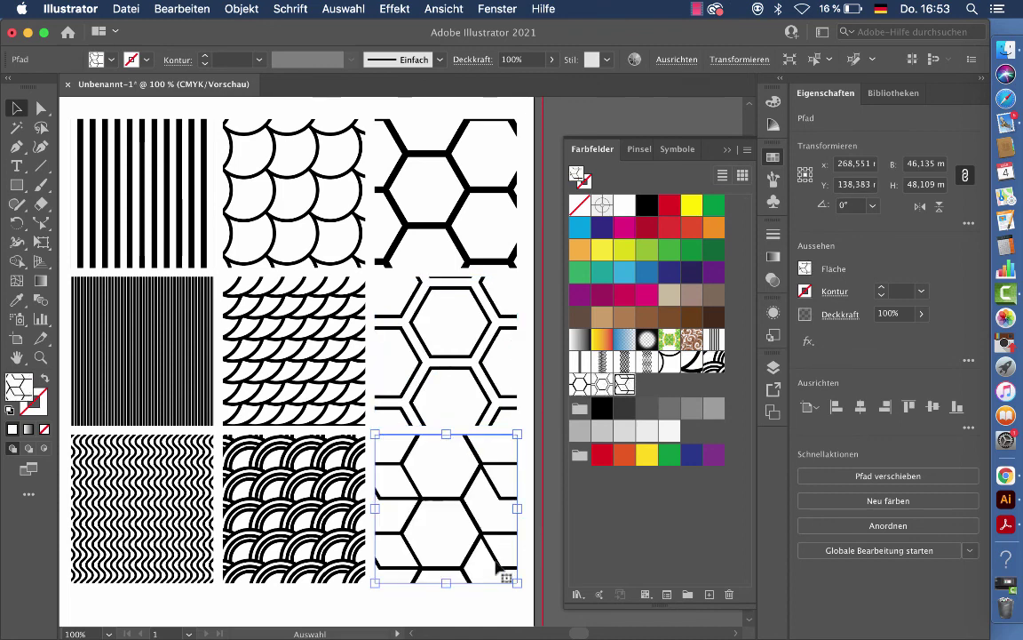
{"action": "left_click", "coordinate": [528, 115]}
{"action": "scroll", "coordinate": [240, 329], "scroll_direction": "up", "scroll_amount": 1}
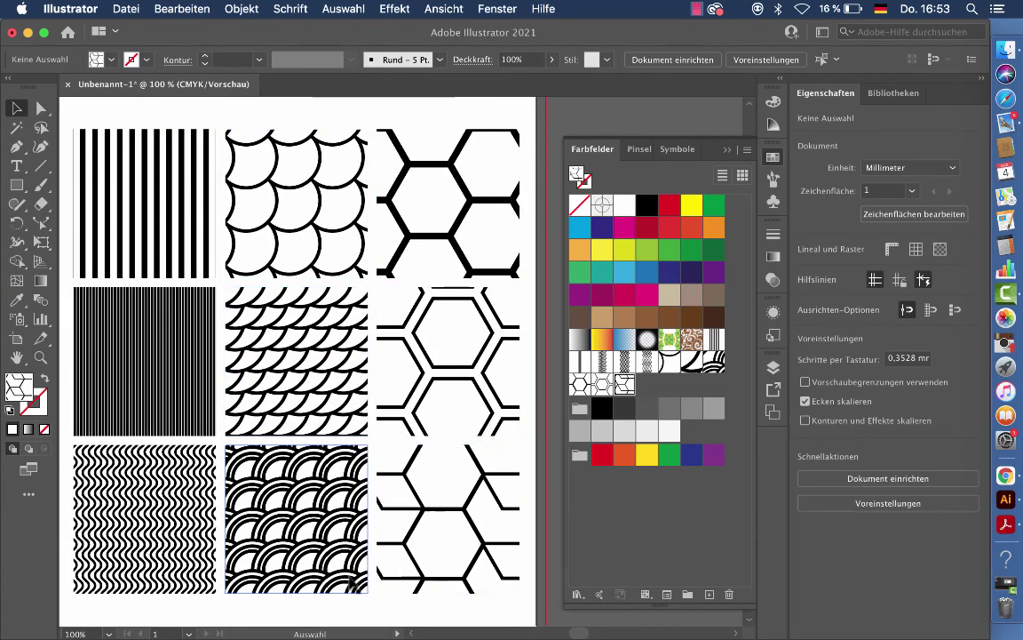
{"action": "left_click", "coordinate": [697, 11]}
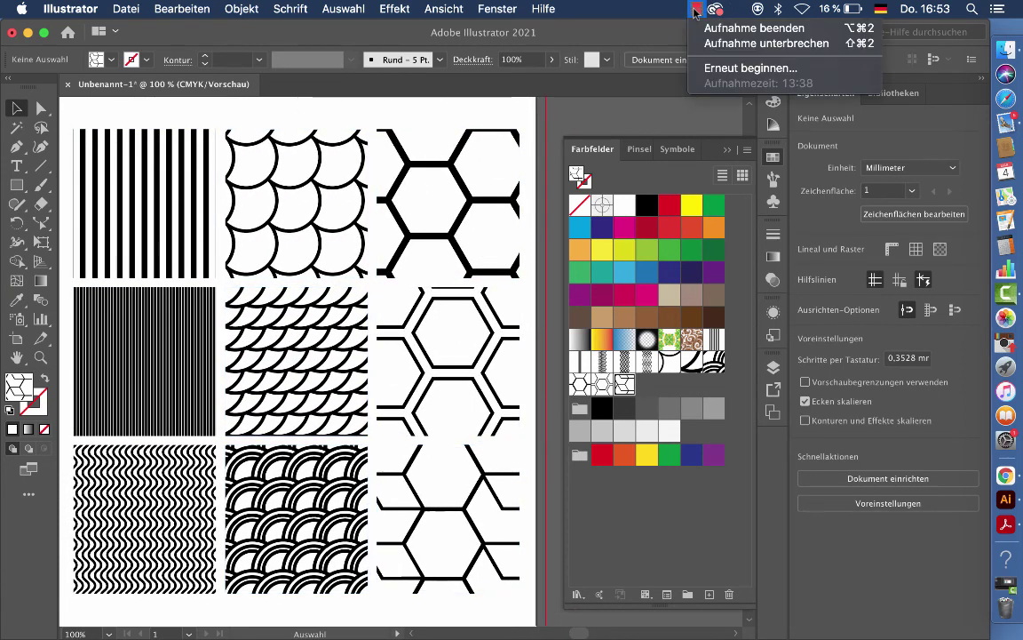